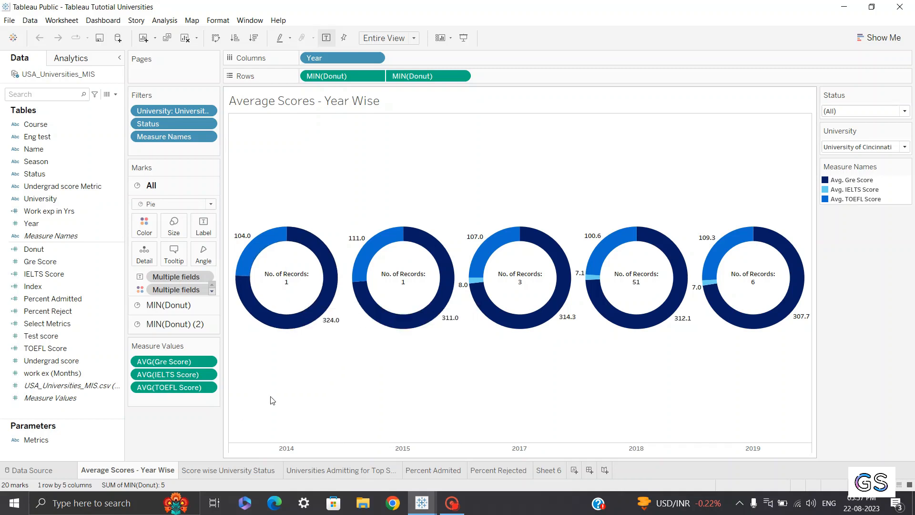
Browse through each existing worksheet of the workbook to review their charts
left_click(205, 472)
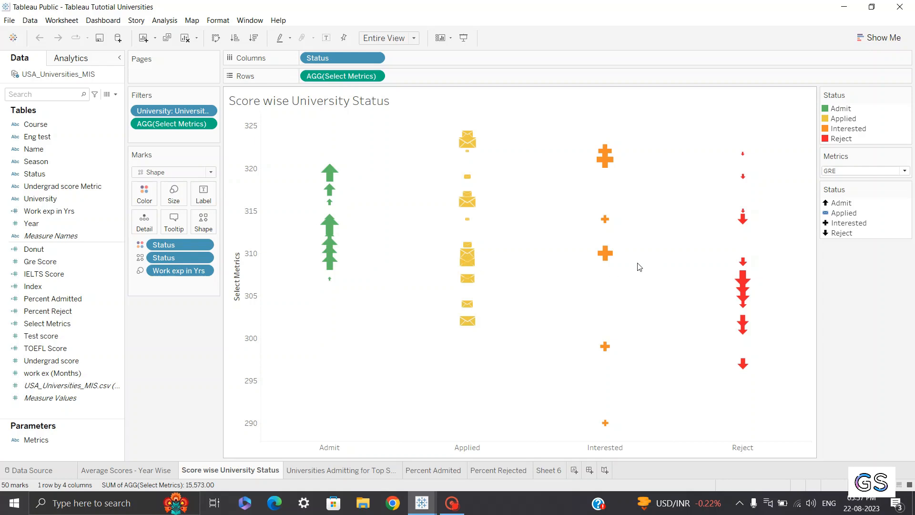
left_click(366, 476)
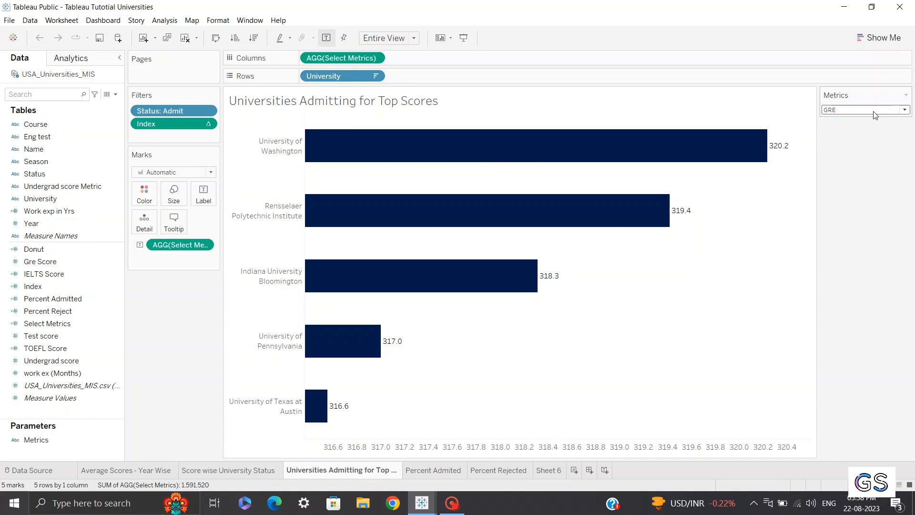
left_click(440, 477)
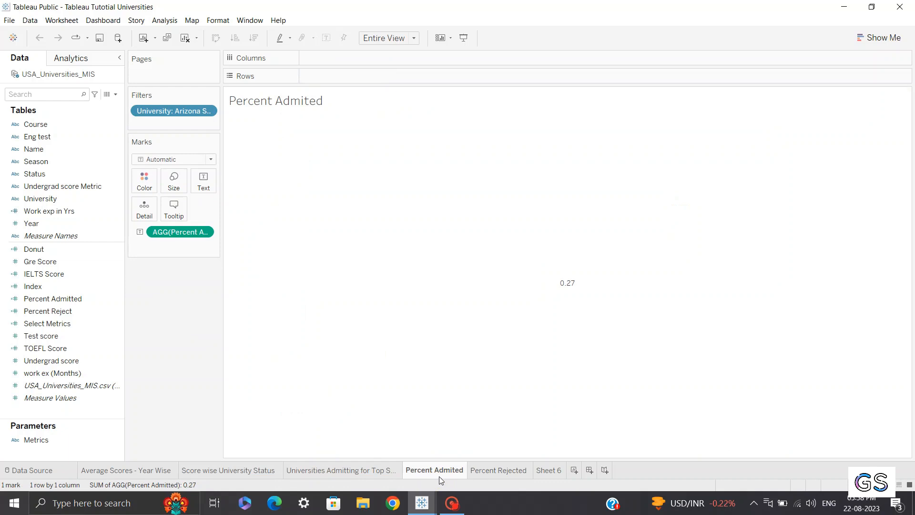
left_click(498, 471)
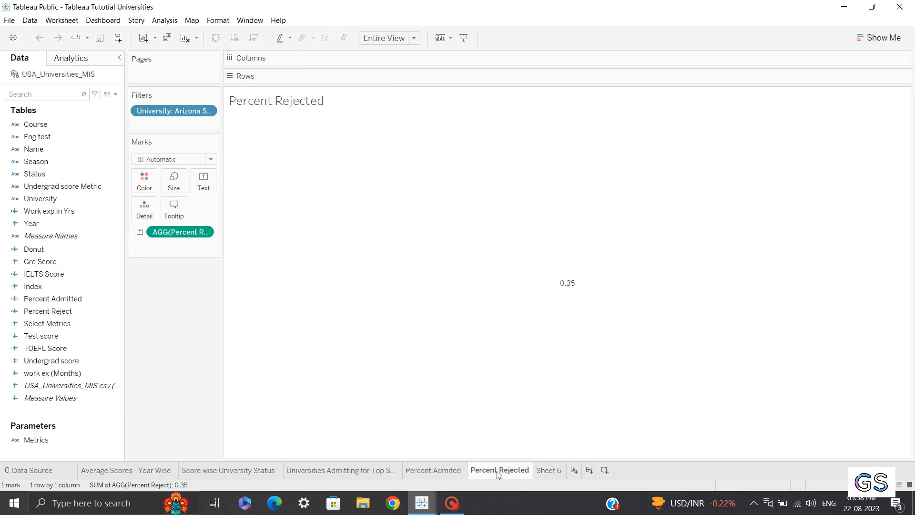
left_click(435, 473)
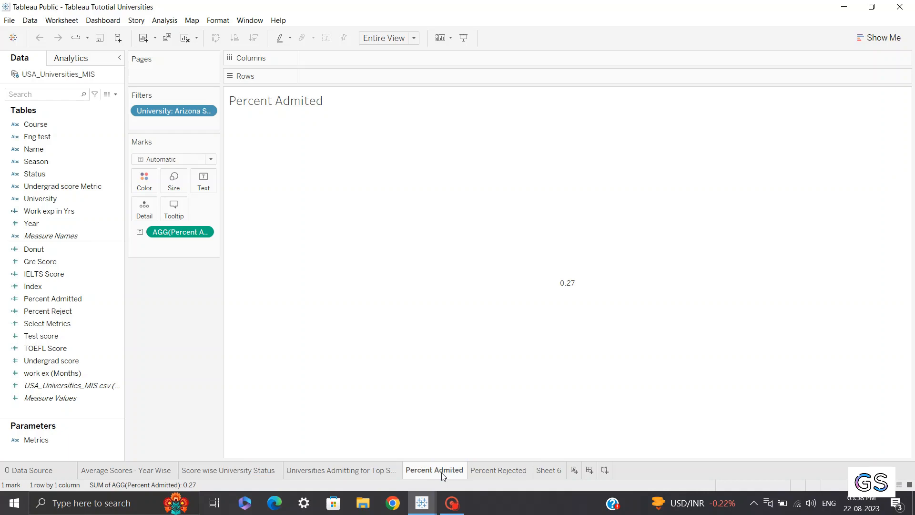
left_click(498, 471)
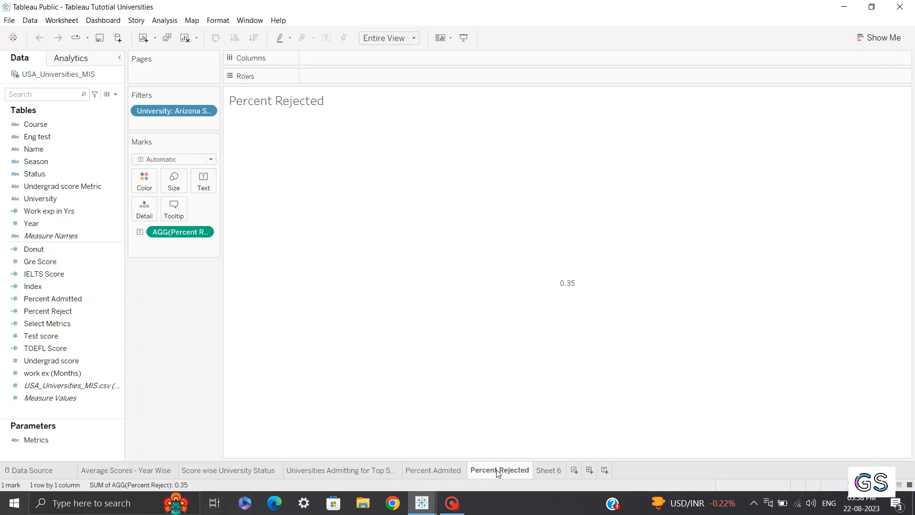
left_click(549, 470)
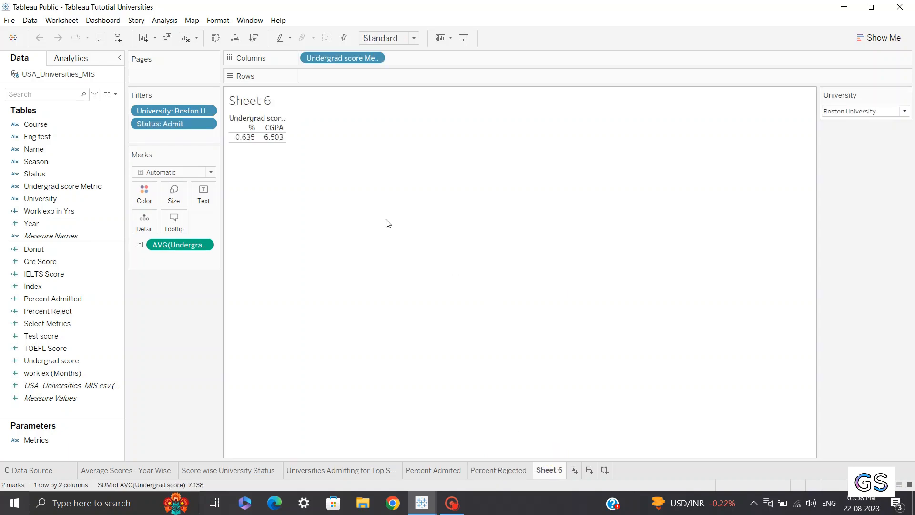
mouse_move(248, 142)
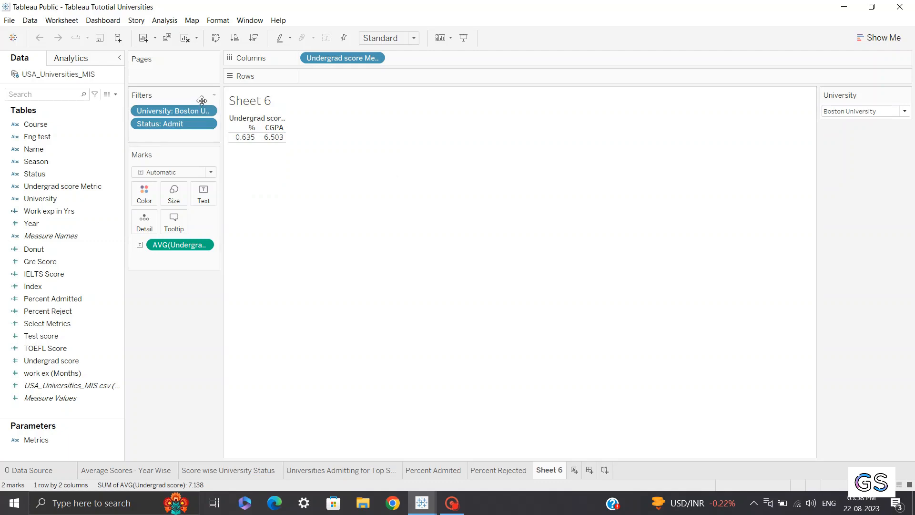
left_click(173, 470)
left_click(210, 471)
left_click(334, 470)
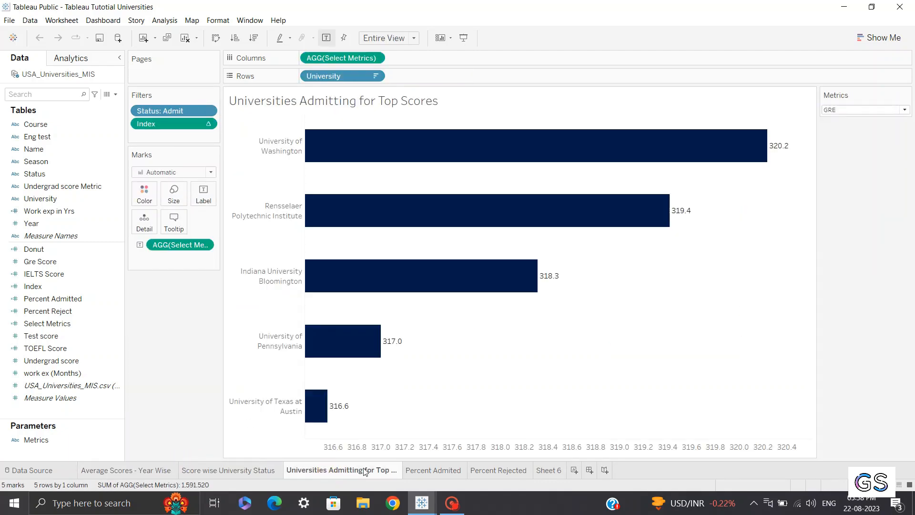
left_click(441, 470)
left_click(499, 470)
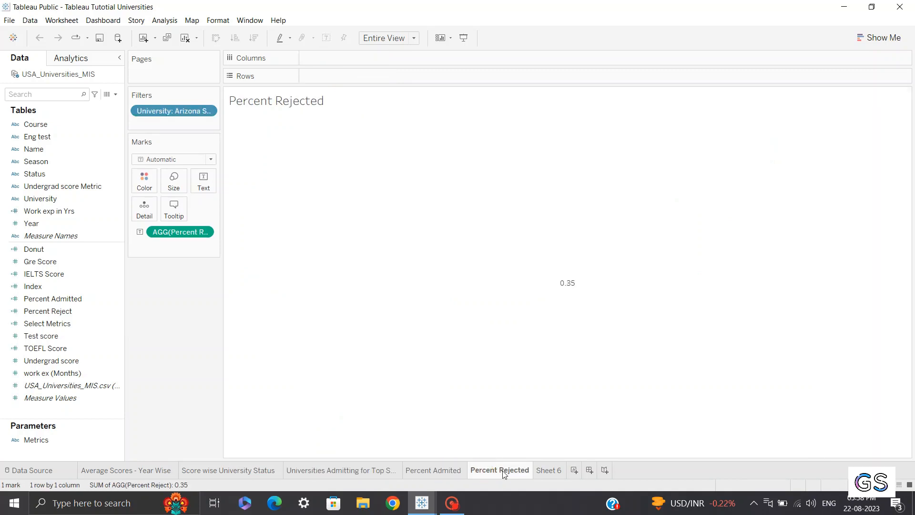
left_click(553, 470)
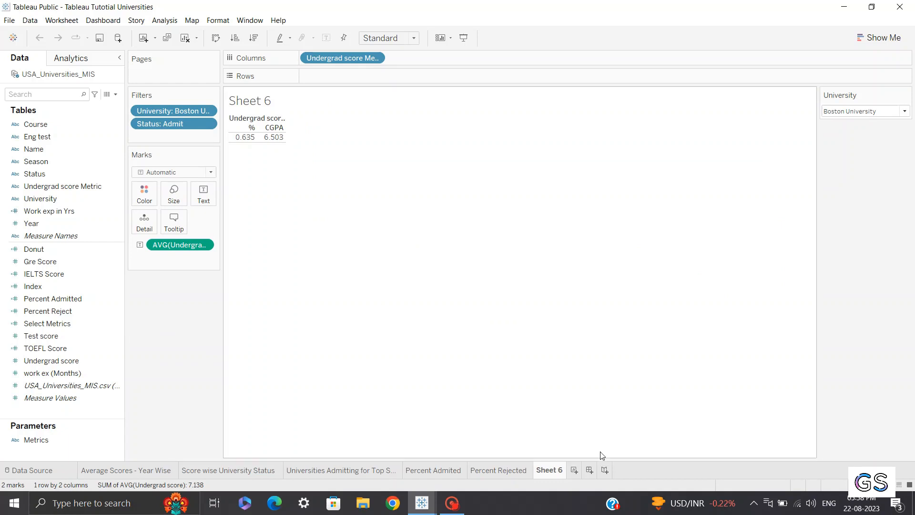
left_click(575, 471)
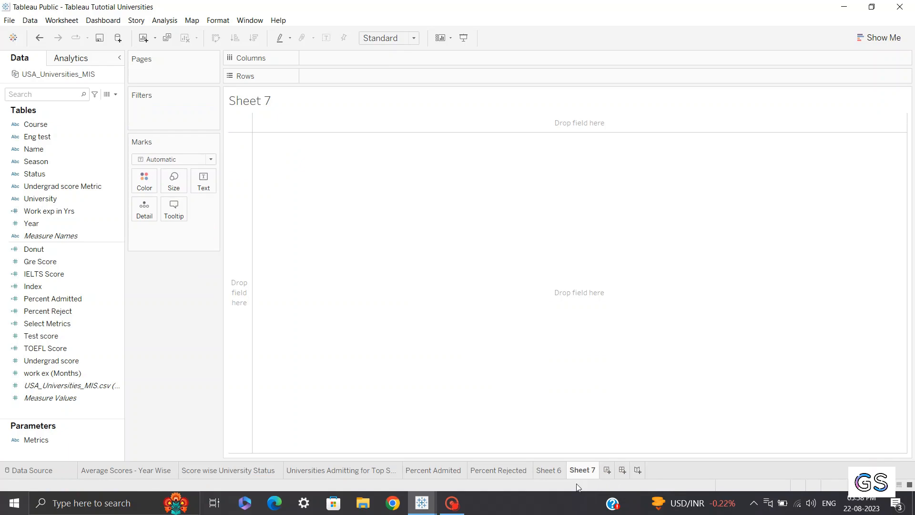
right_click(583, 472)
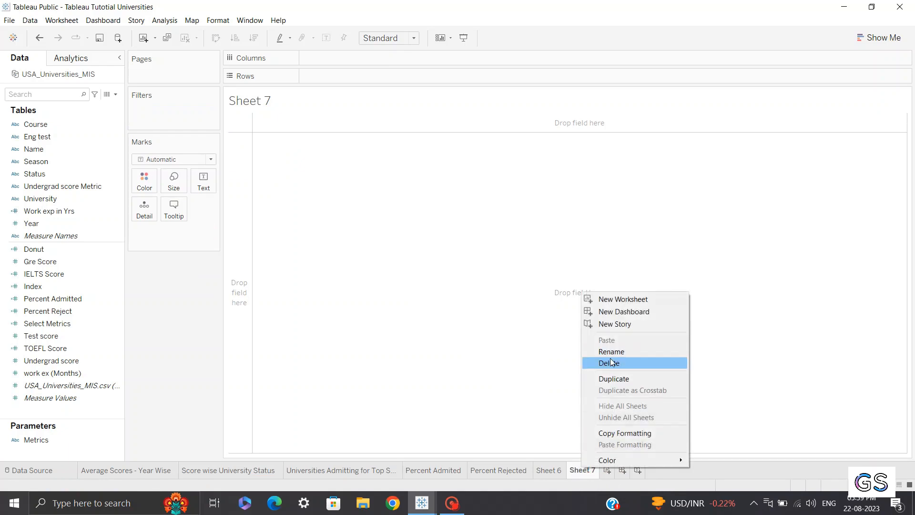
left_click(610, 363)
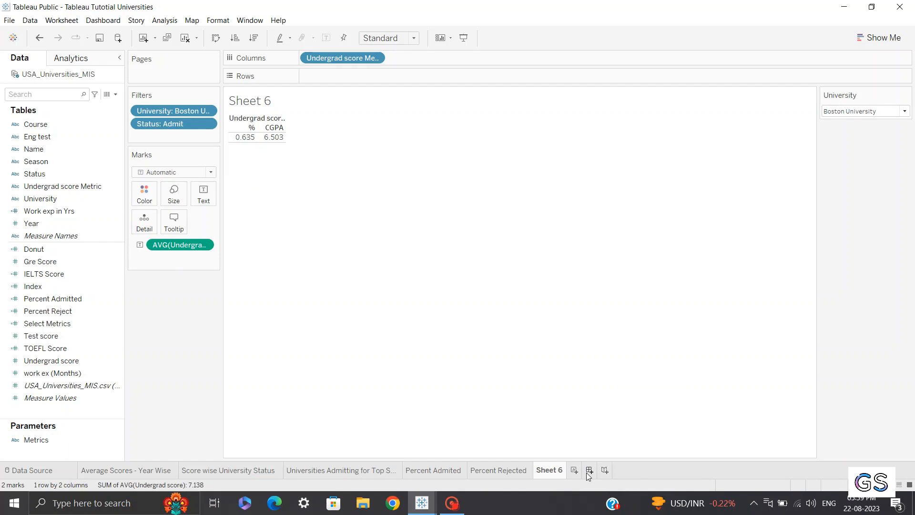
Create a new dashboard and set its size to Fixed size, A4 Portrait (827 x 1169)
left_click(589, 470)
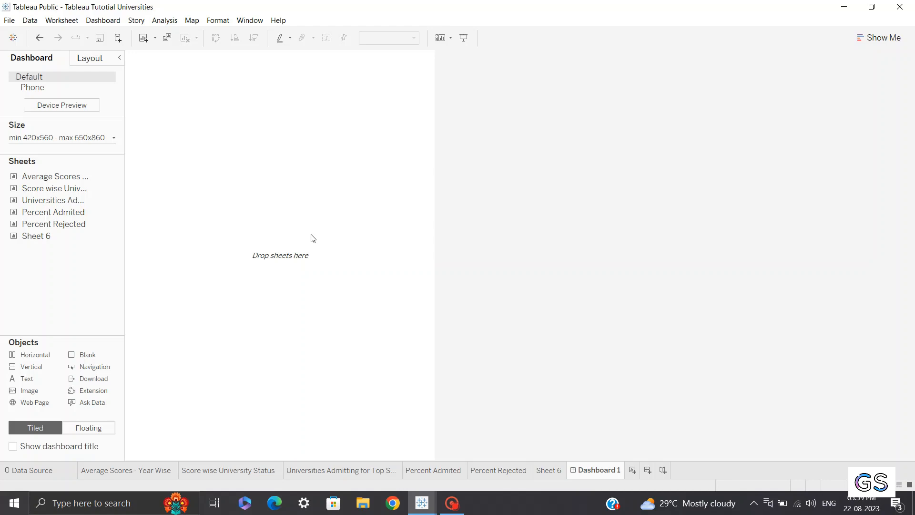
left_click(82, 136)
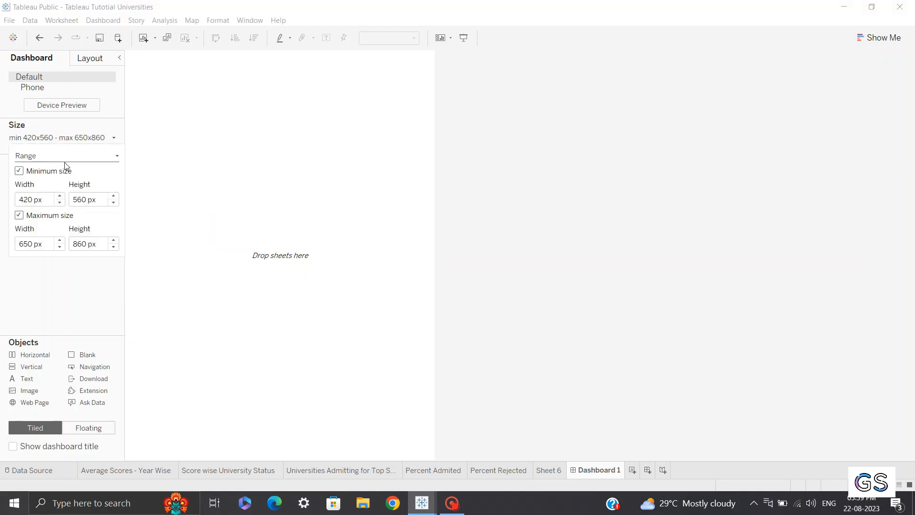
left_click(38, 160)
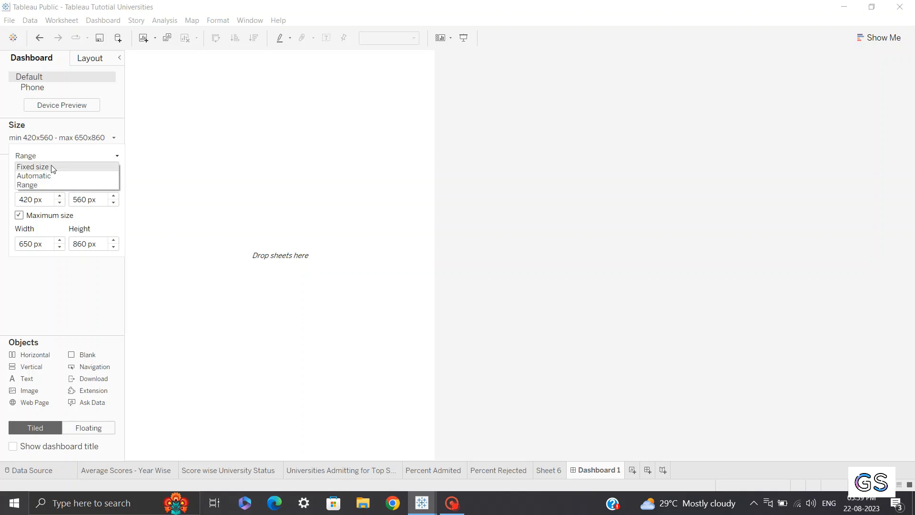
left_click(45, 166)
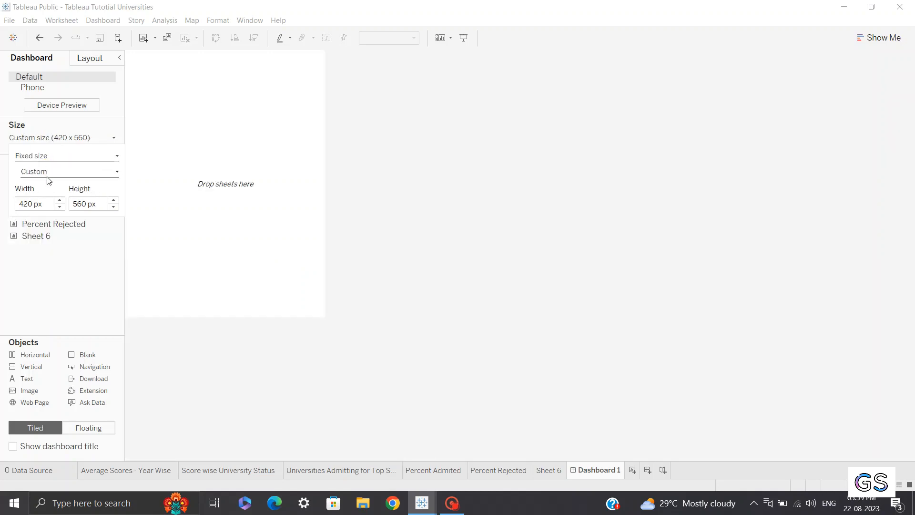
left_click(48, 173)
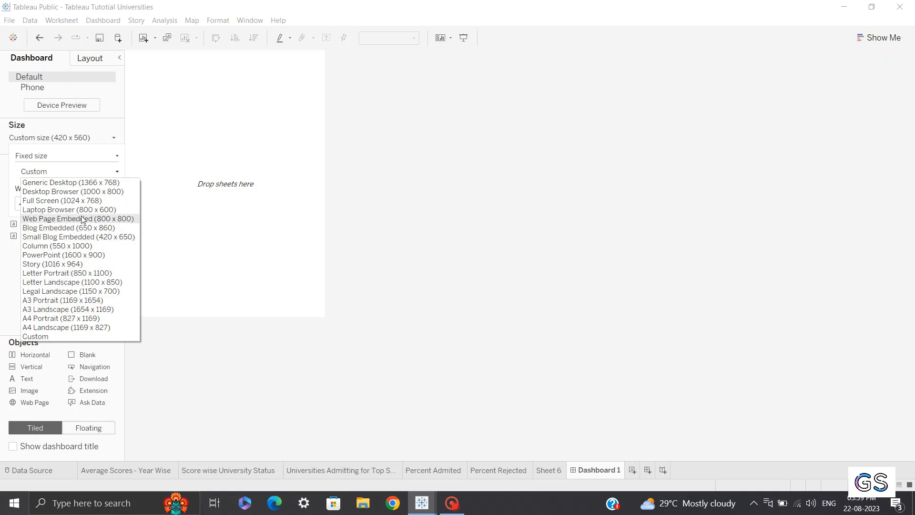
left_click(57, 318)
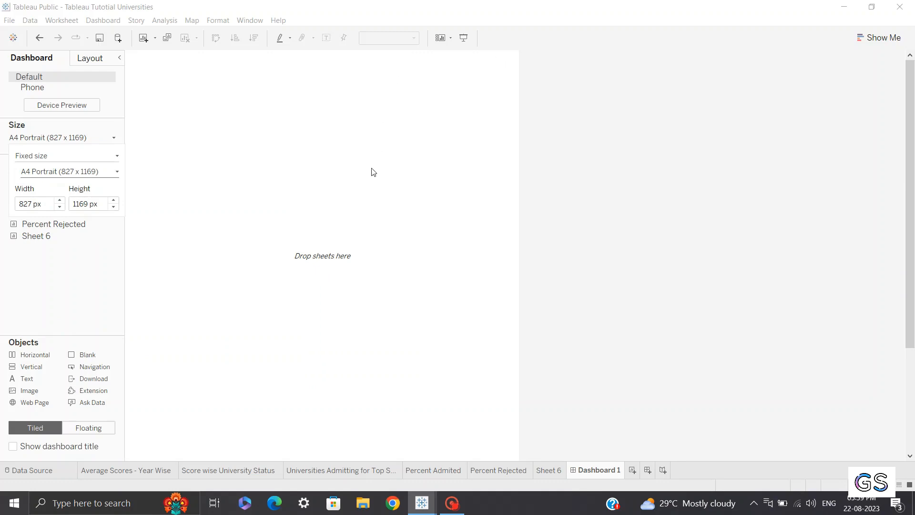
left_click(57, 265)
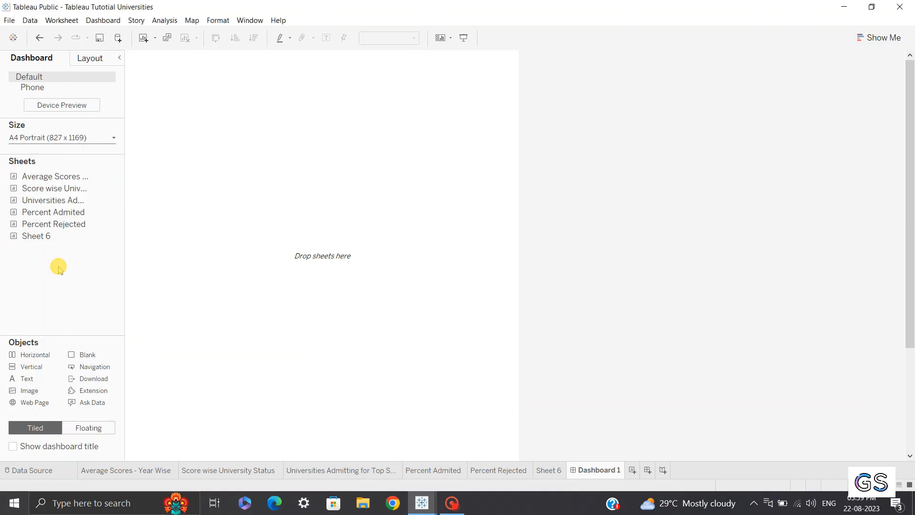
Set the dashboard's custom size to 1269 px wide and 827 px high
left_click(42, 142)
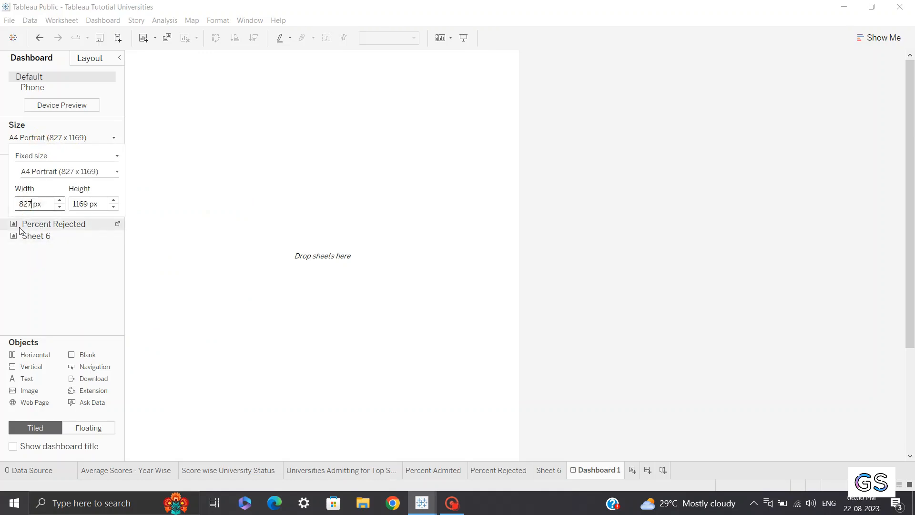
key("BackSpace")
key("BackSpace")
key("BackSpace")
type("1269")
left_click(96, 203)
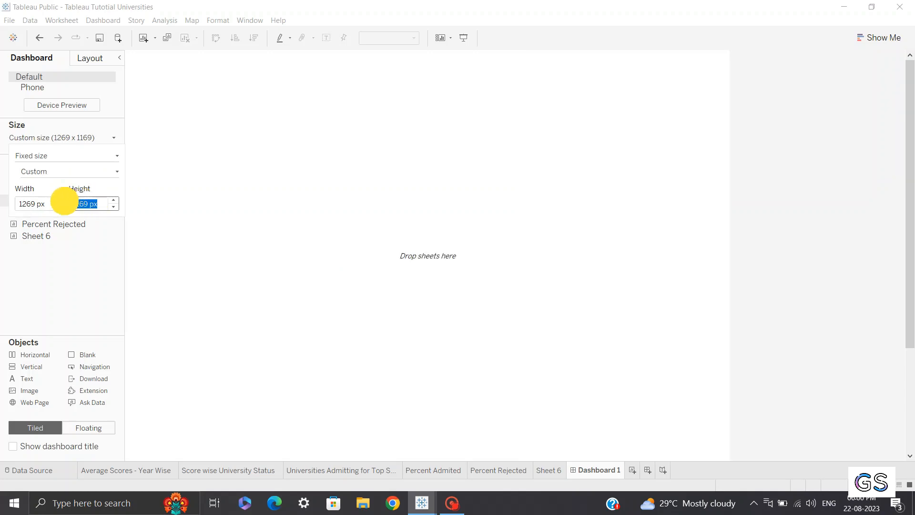
key("BackSpace")
type("827")
key("Return")
left_click(69, 279)
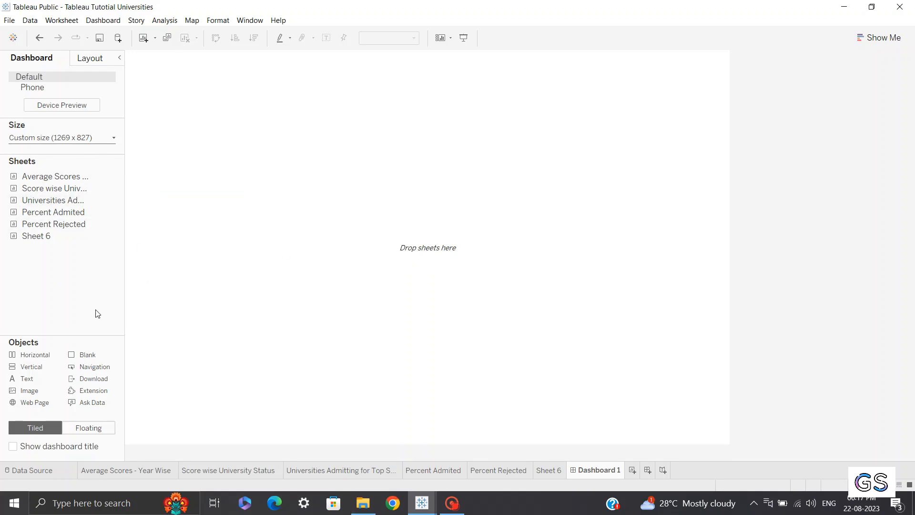
Place the Average Scores - Year Wise sheet onto the dashboard canvas
left_click_drag(52, 224, 69, 146)
mouse_move(70, 181)
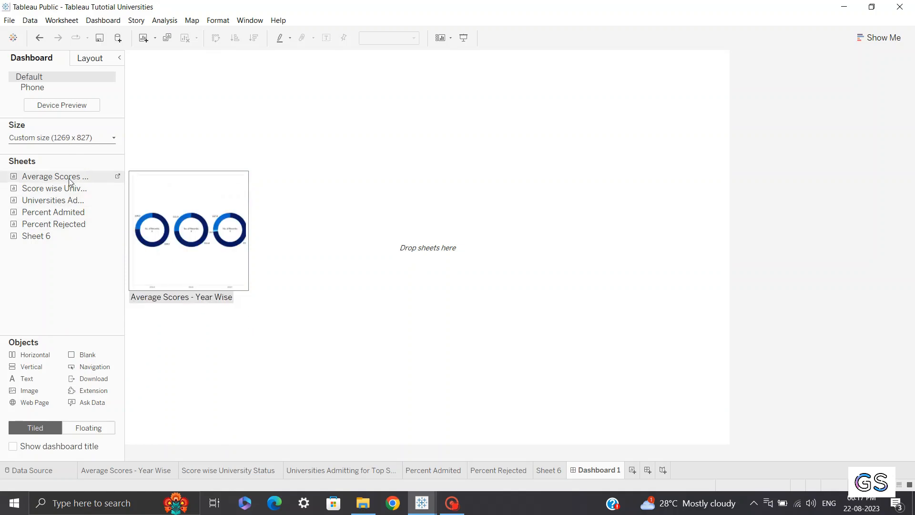
left_click_drag(69, 181, 381, 147)
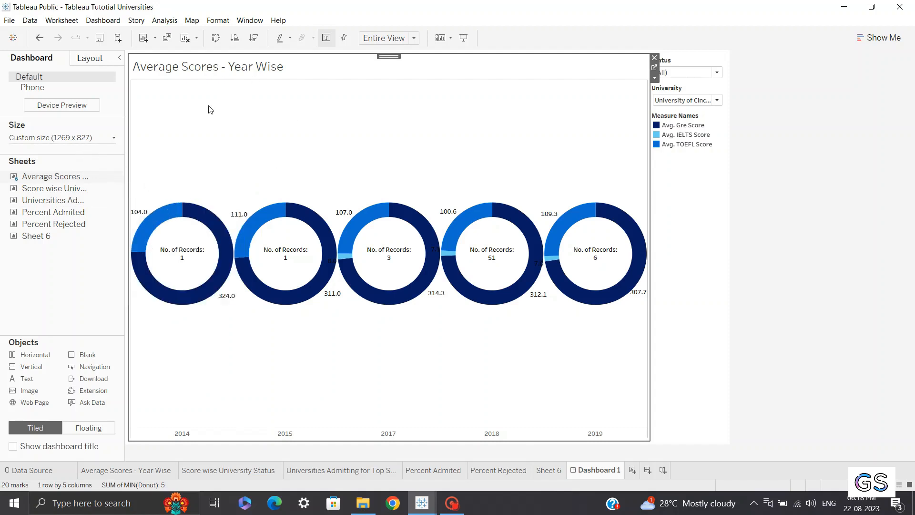
Add Score wise University Status and Universities Admitting for Top Scores side by side below the donut chart
mouse_move(31, 192)
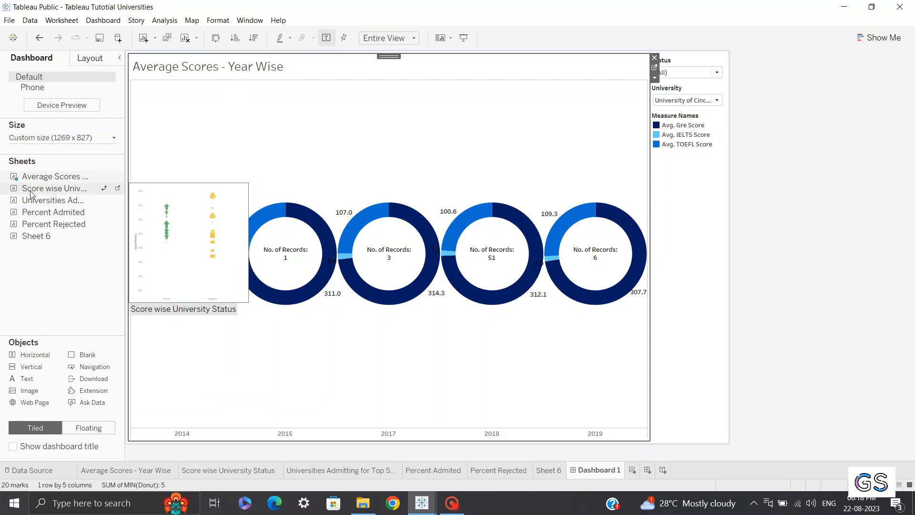
left_click_drag(31, 192, 260, 374)
mouse_move(68, 203)
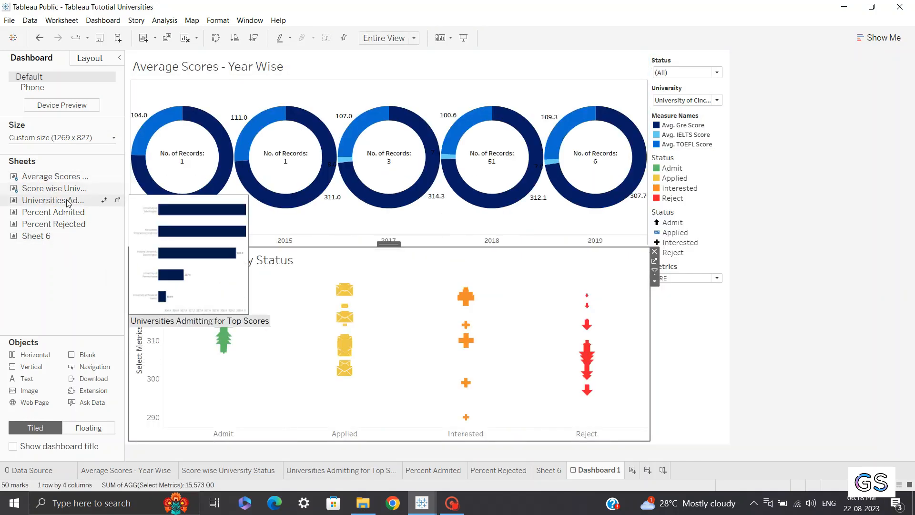
left_click_drag(68, 202, 547, 340)
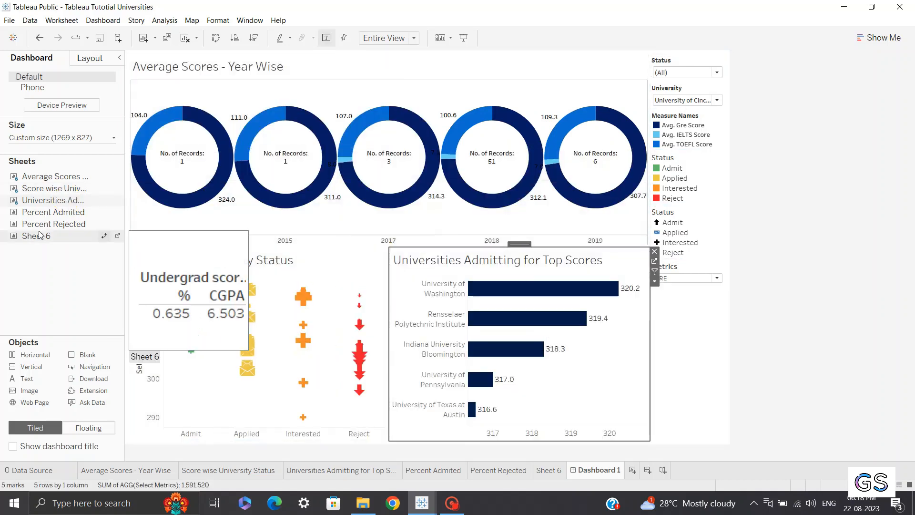
Add the Percent Admited, Percent Rejected and Sheet 6 sheets into the dashboard's right-hand column
mouse_move(64, 212)
left_click_drag(64, 212, 677, 191)
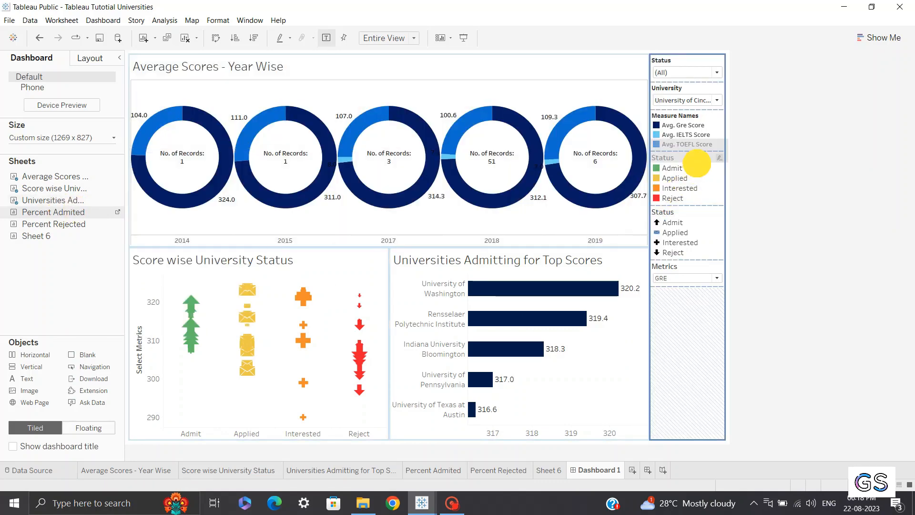
left_click_drag(695, 78, 695, 78)
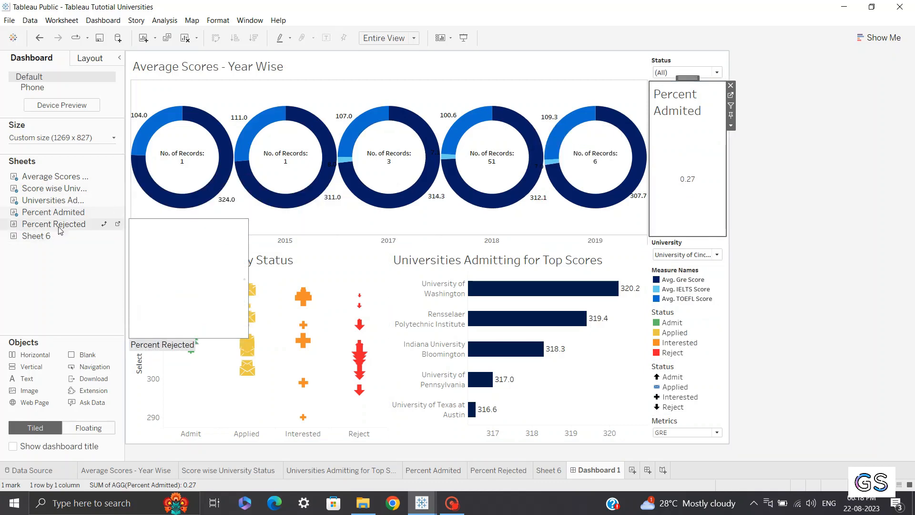
left_click_drag(58, 226, 700, 197)
left_click_drag(35, 237, 676, 81)
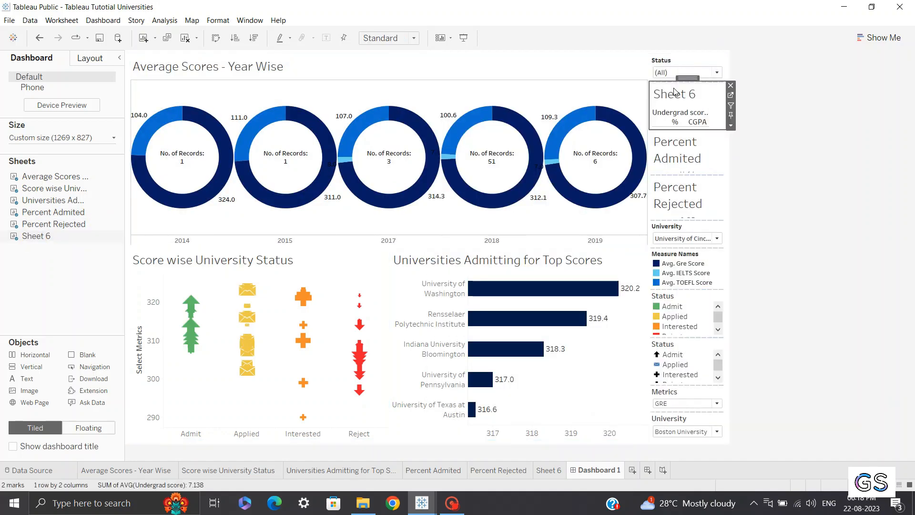
Remove the Status filter card and the University of Cincinnati filter card from the dashboard
left_click(674, 69)
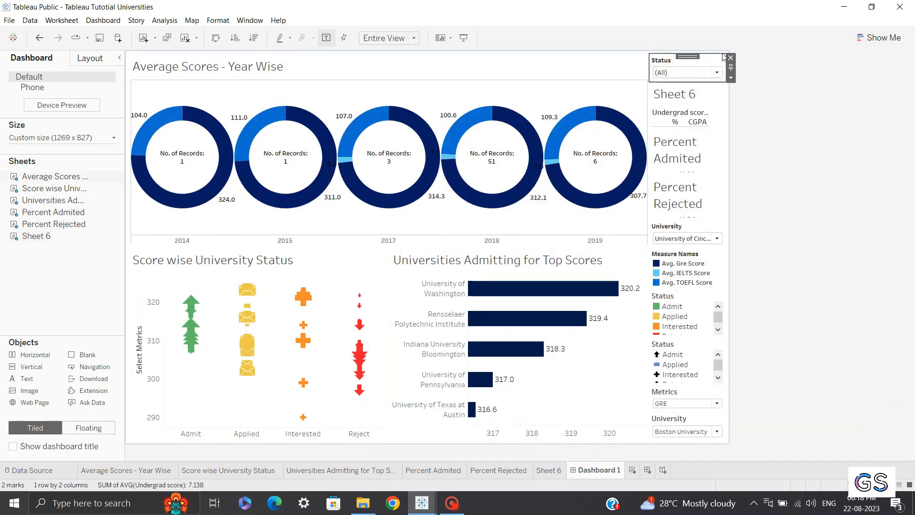
key("Delete")
left_click(688, 218)
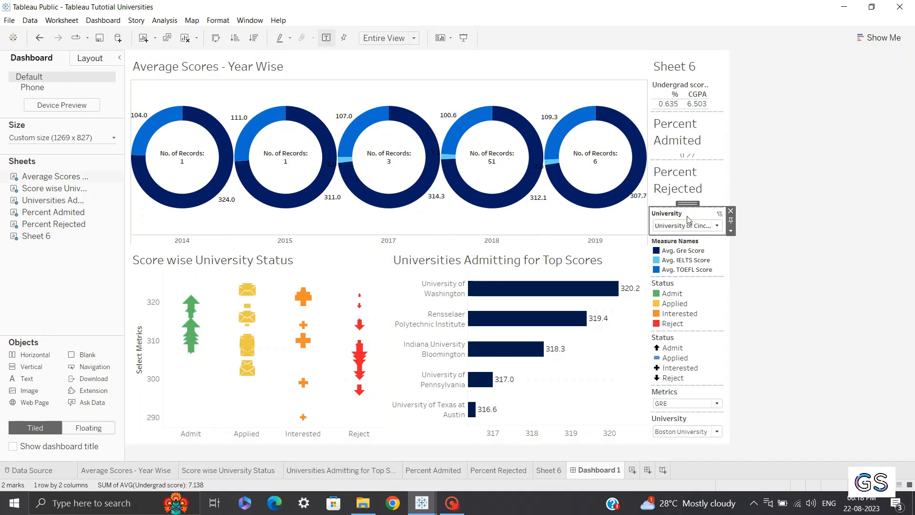
left_click(732, 212)
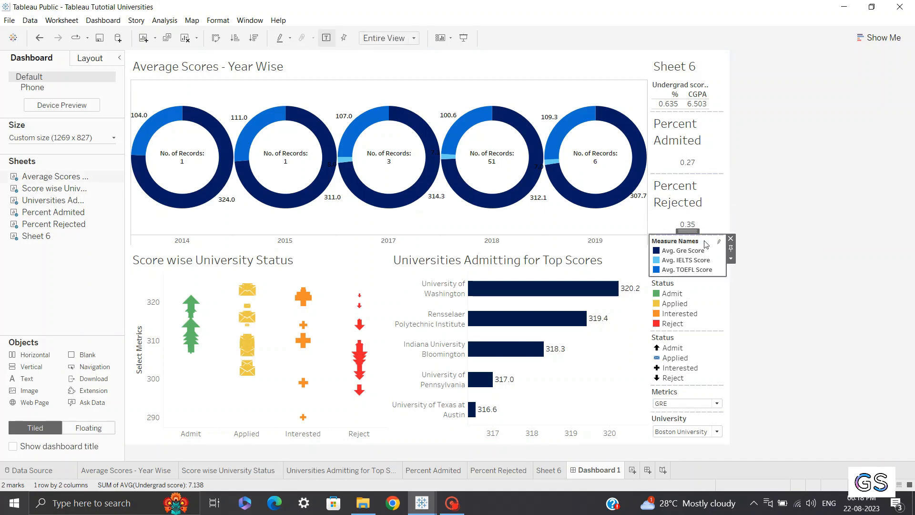
Remove the remaining legend, Metrics parameter and University filter cards from the dashboard's right-hand column
left_click(731, 239)
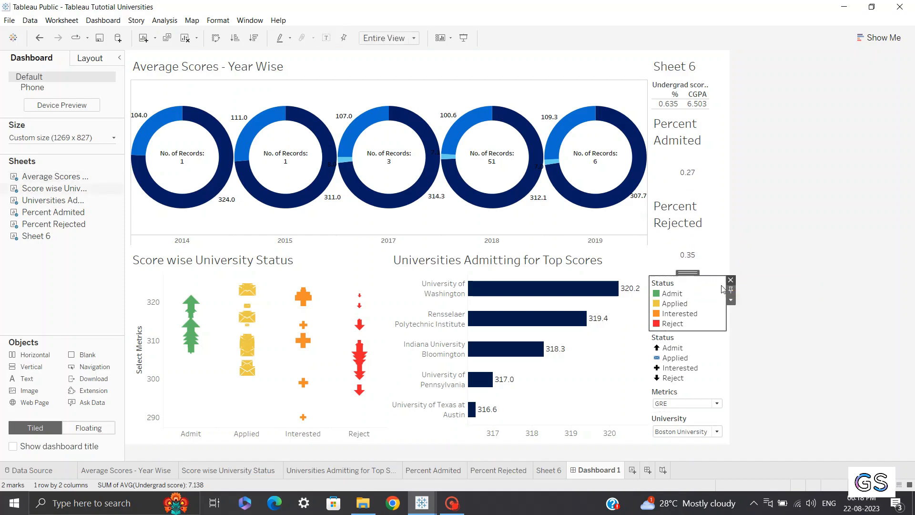
left_click(730, 280)
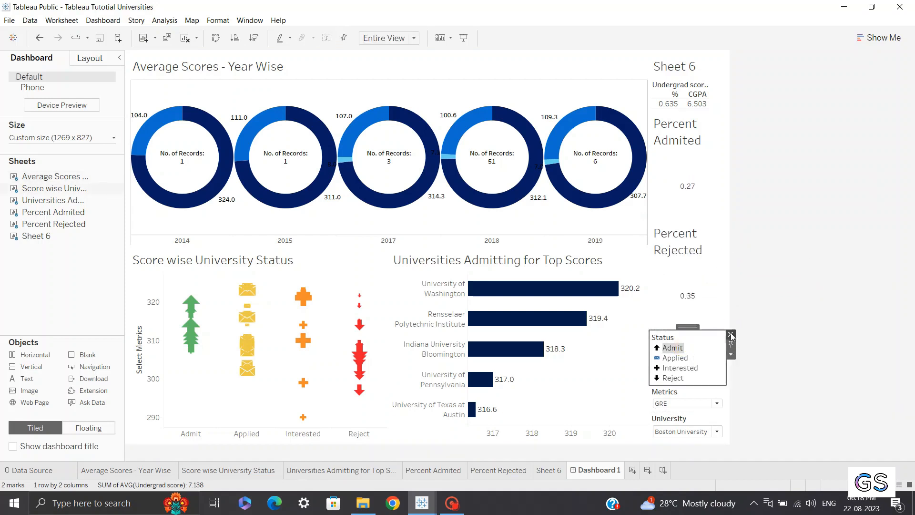
left_click(731, 334)
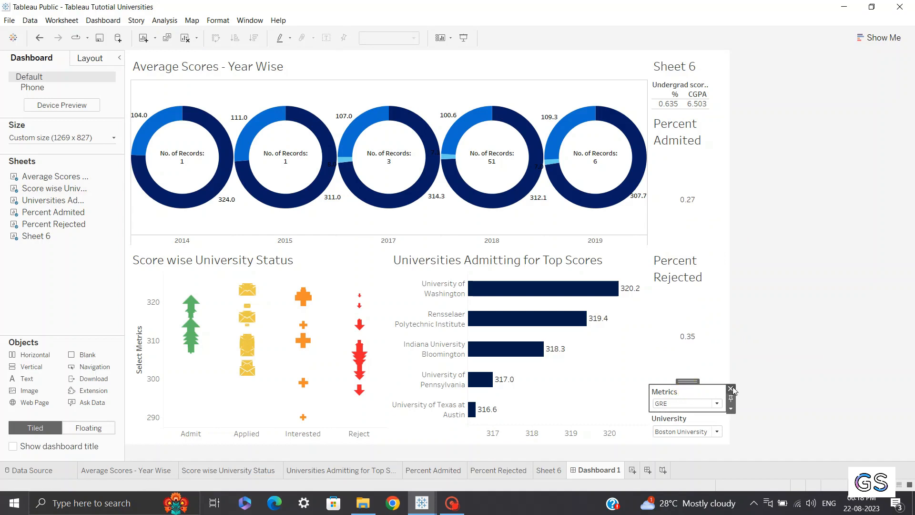
left_click(730, 388)
left_click(721, 420)
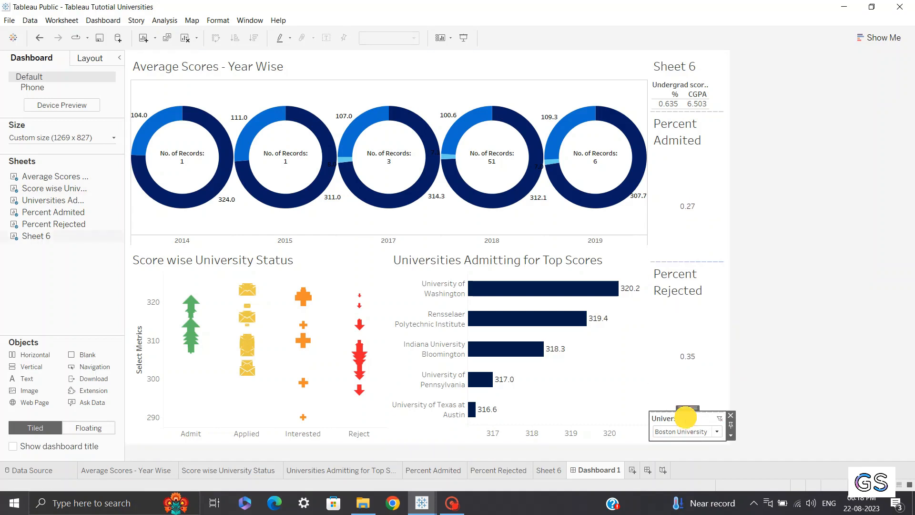
left_click(730, 417)
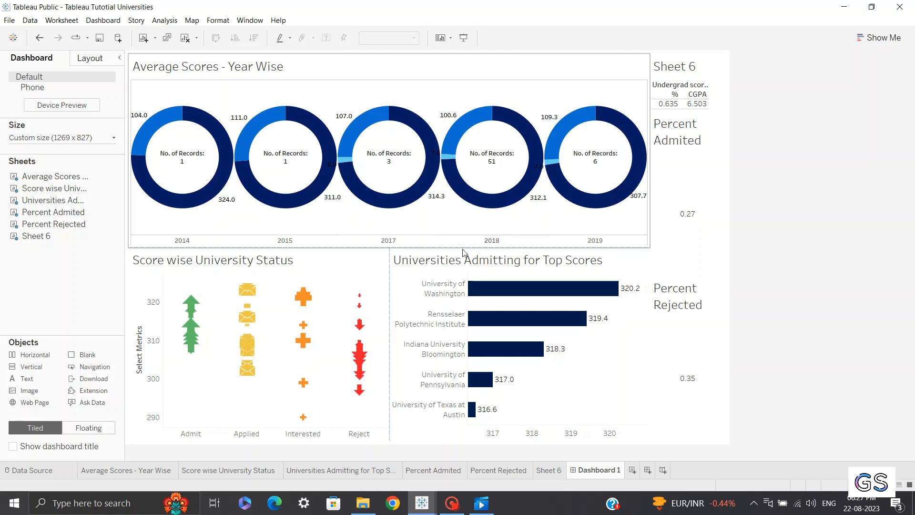
Open the Average Scores - Year Wise worksheet's tooltip editor and remove the gap after the Year label
left_click(430, 260)
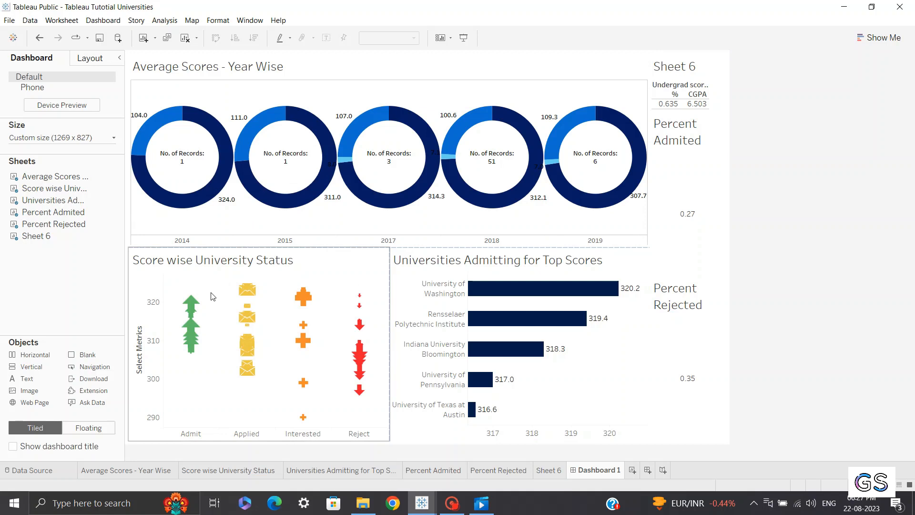
mouse_move(182, 312)
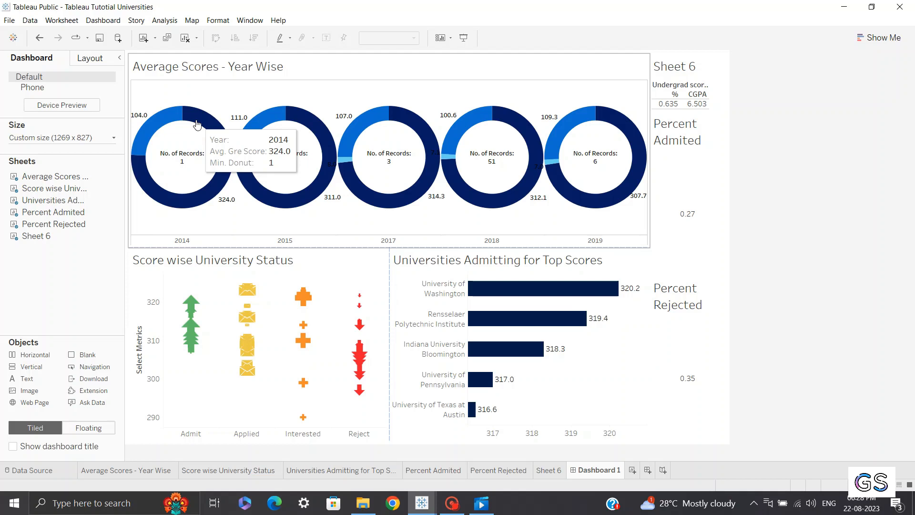
left_click(462, 67)
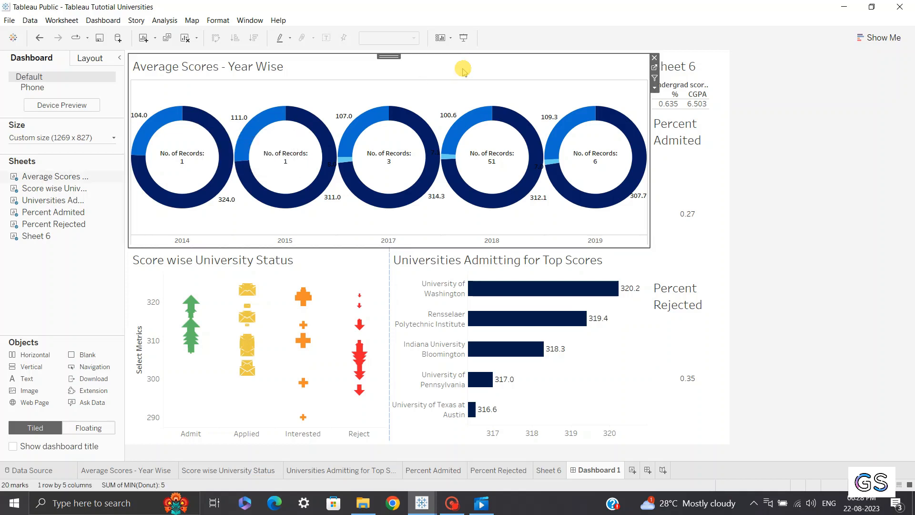
left_click(654, 68)
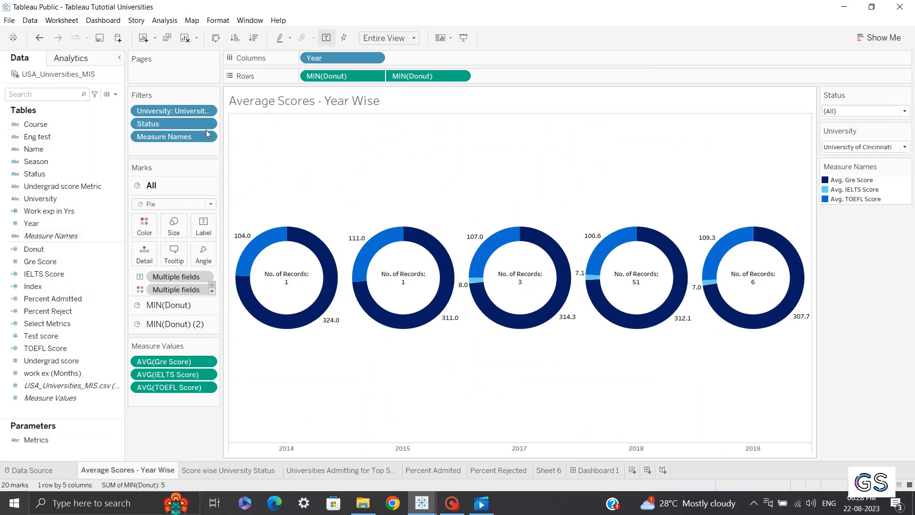
left_click(175, 255)
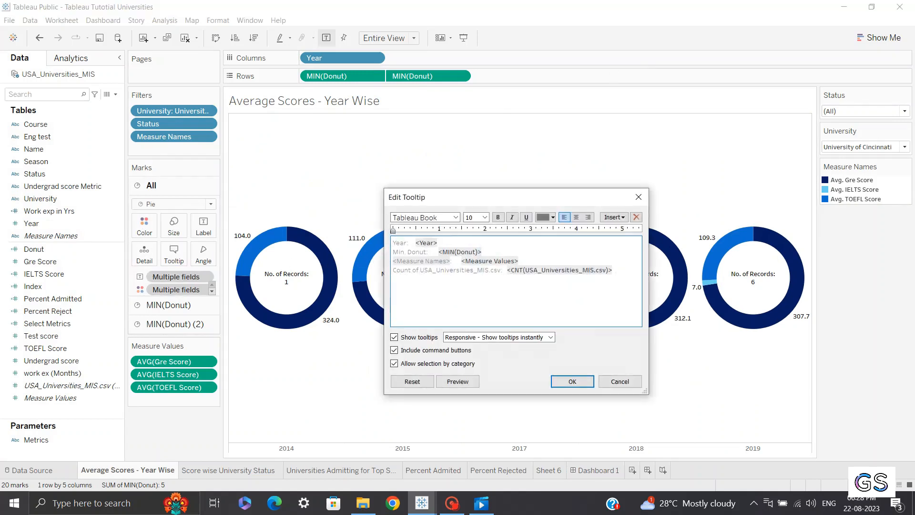
left_click_drag(639, 272, 419, 259)
double_click(417, 261)
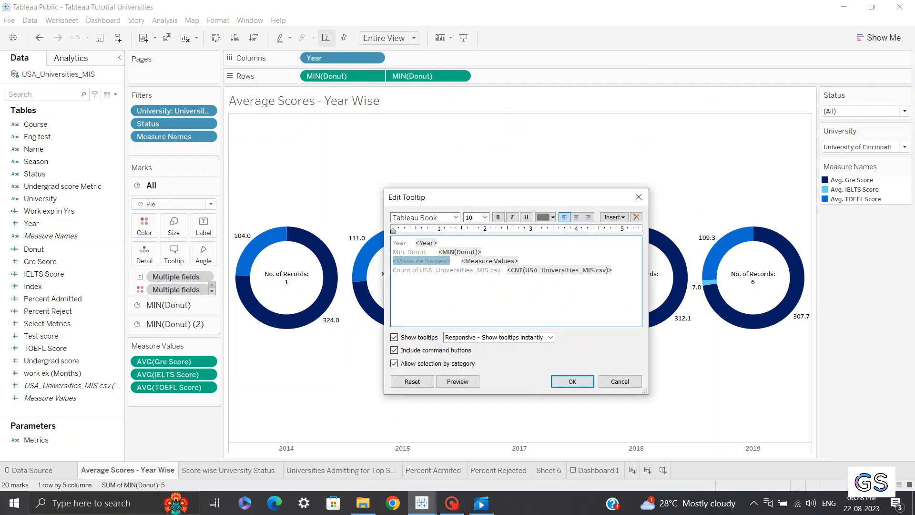
left_click(417, 243)
key("BackSpace")
key("BackSpace")
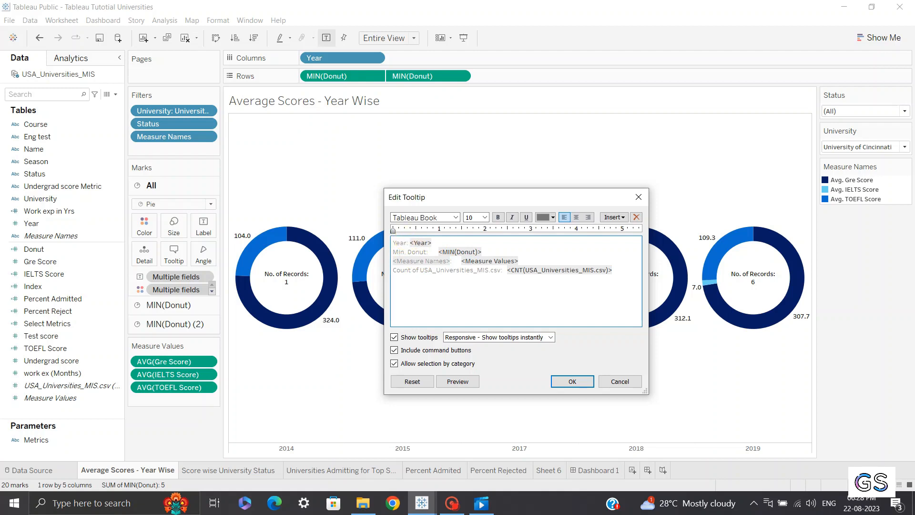
Delete the Min. Donut line from the tooltip and move the Measure Names line up under Year
left_click_drag(493, 252, 367, 256)
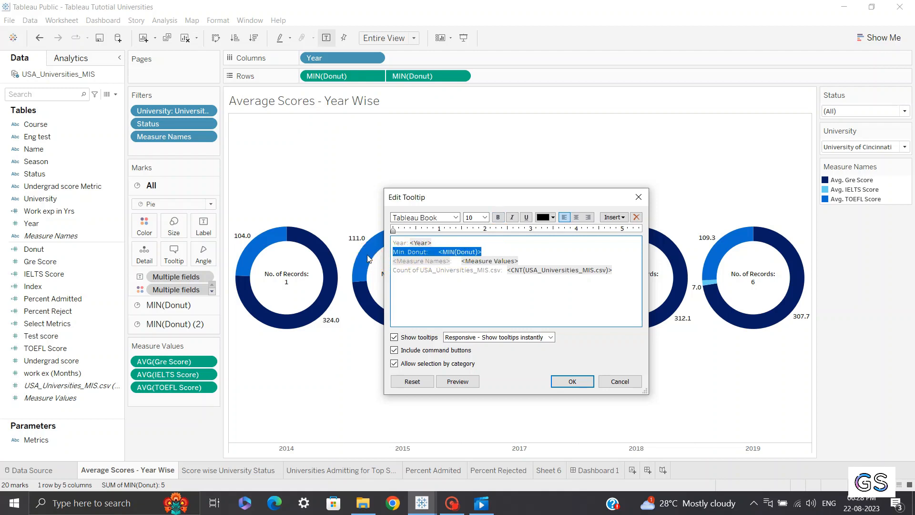
key("Delete")
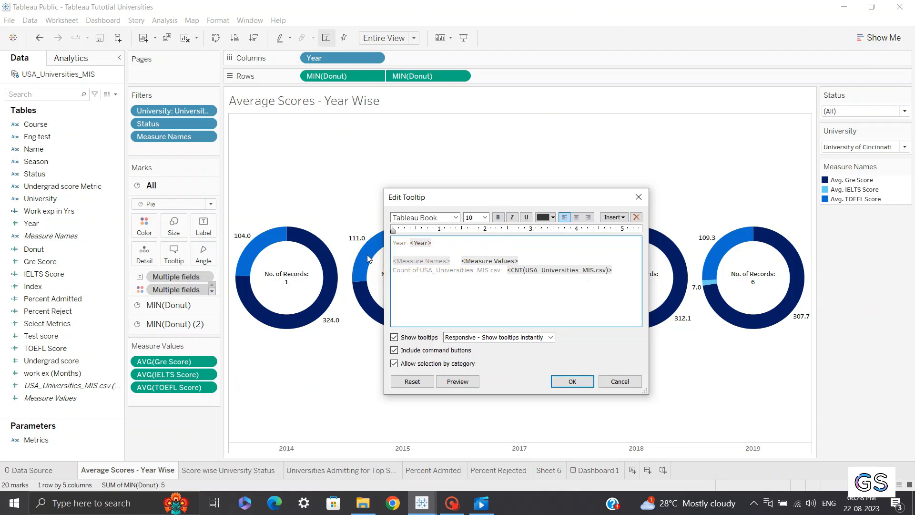
left_click(482, 261)
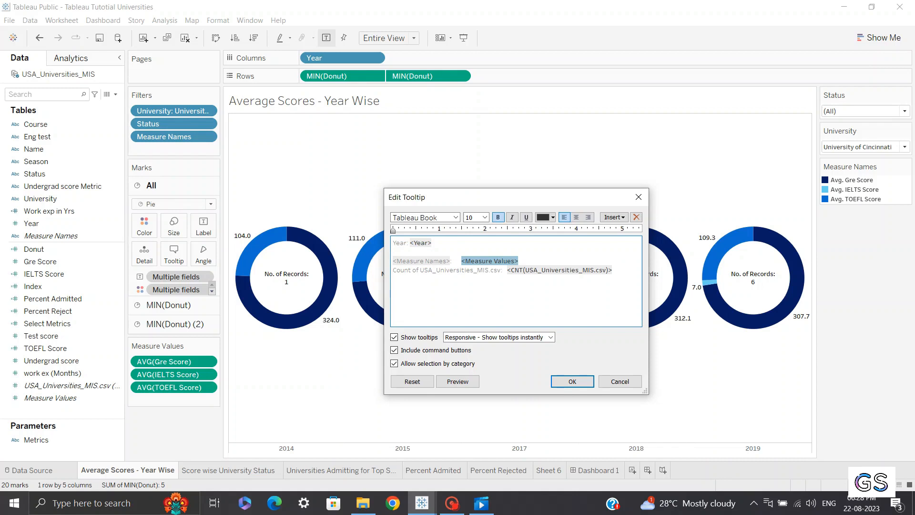
key("Home")
key("BackSpace")
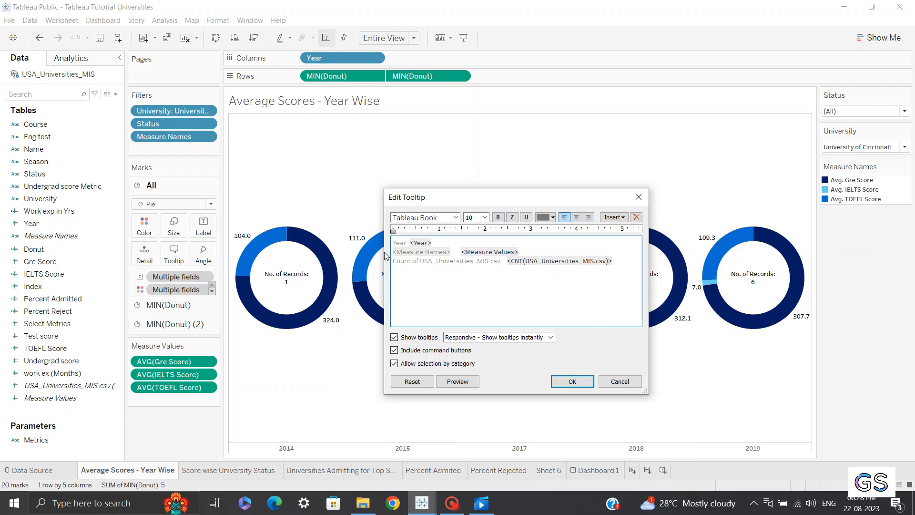
Rename the count label in the tooltip to Count: and apply the tooltip changes
left_click_drag(501, 261, 379, 260)
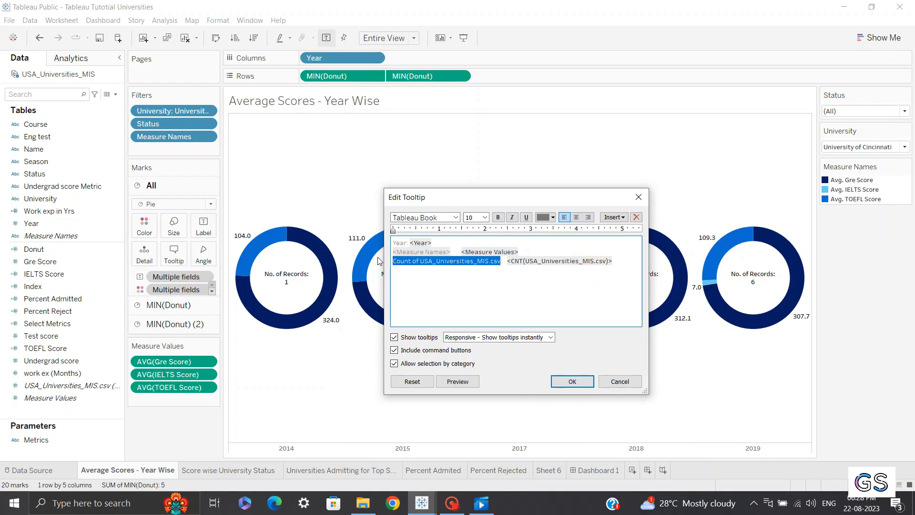
key("BackSpace")
type("Coun")
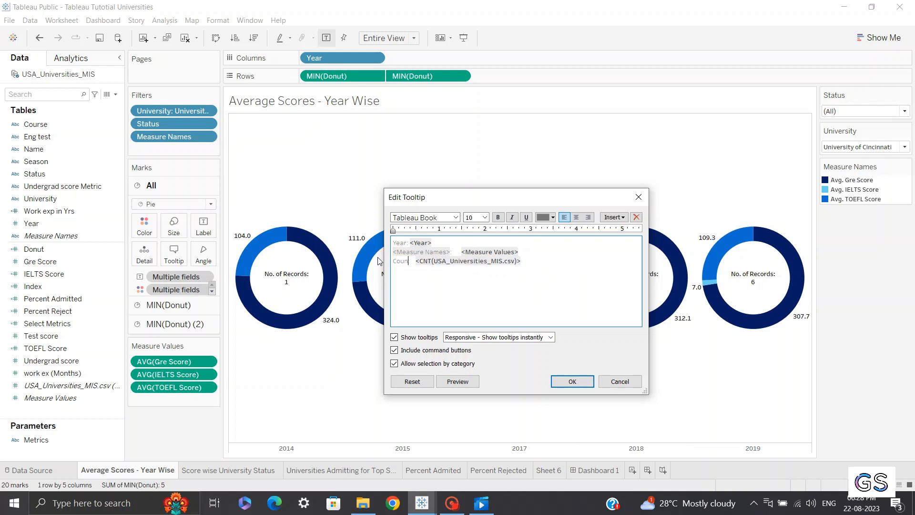
type("t:")
left_click(559, 379)
mouse_move(284, 246)
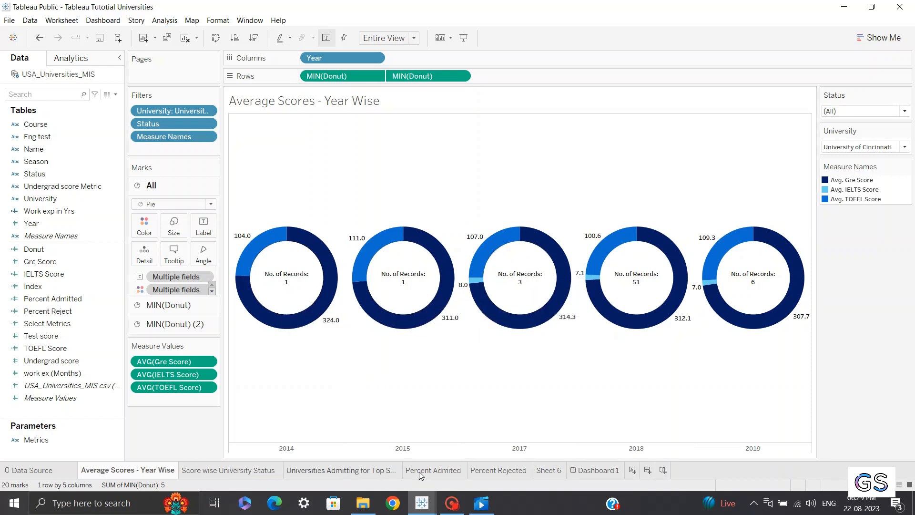
Add Work exp in Yrs to the tooltip of the Score wise University Status worksheet
left_click(581, 470)
left_click(289, 263)
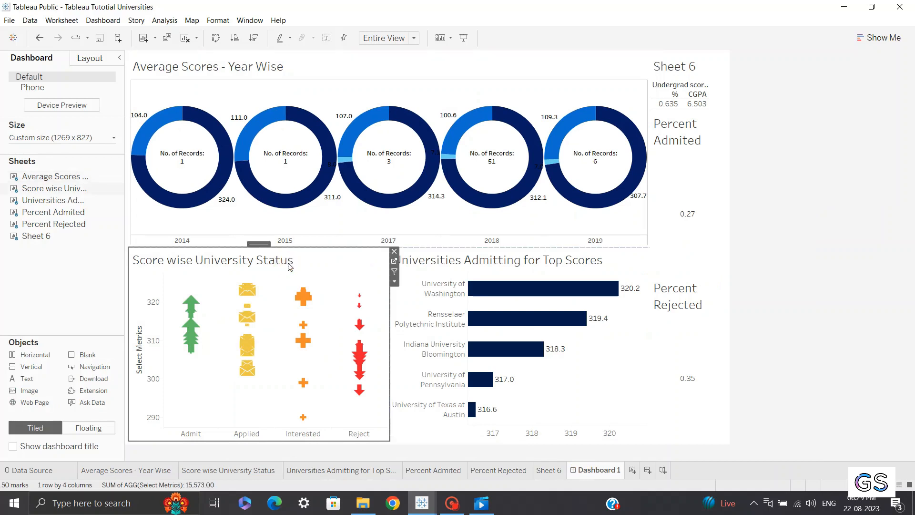
left_click(393, 258)
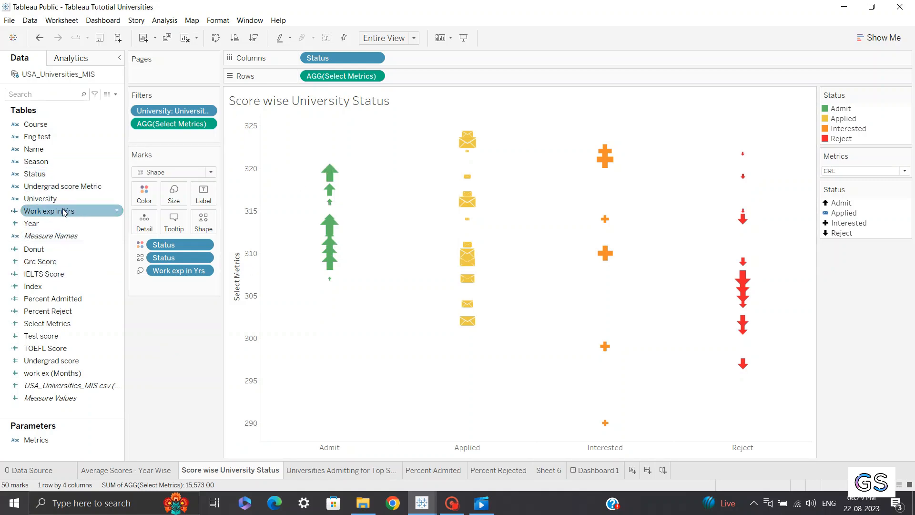
left_click_drag(75, 211, 177, 227)
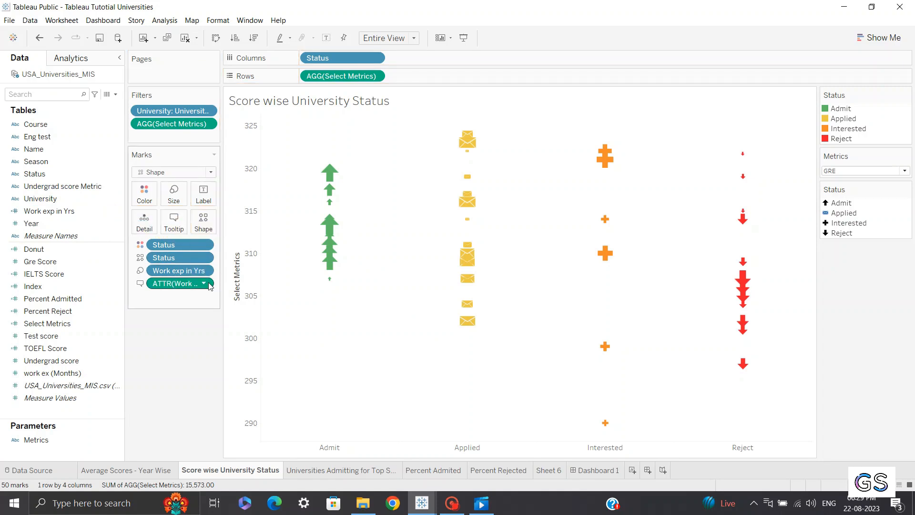
Format the tooltip's Work exp in Yrs pane numbers as Number (Custom) with 1 decimal place
left_click(204, 283)
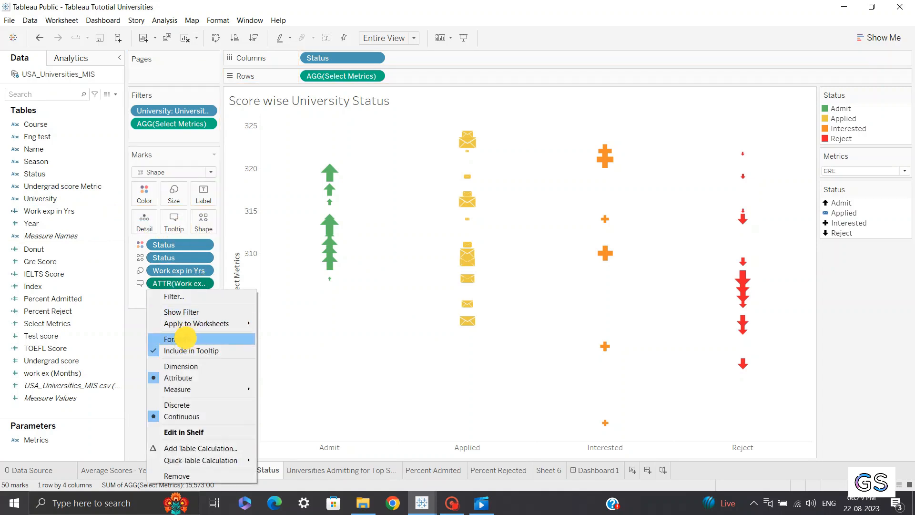
left_click(185, 338)
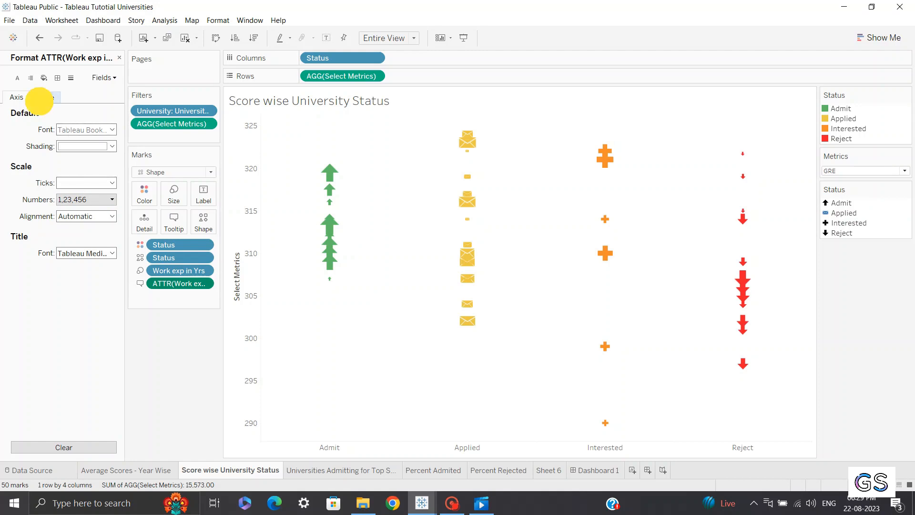
left_click(46, 97)
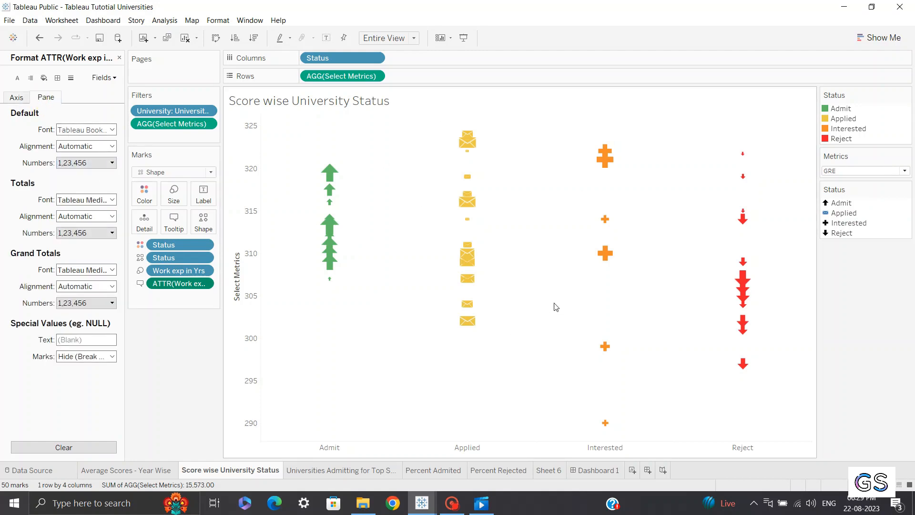
left_click(79, 163)
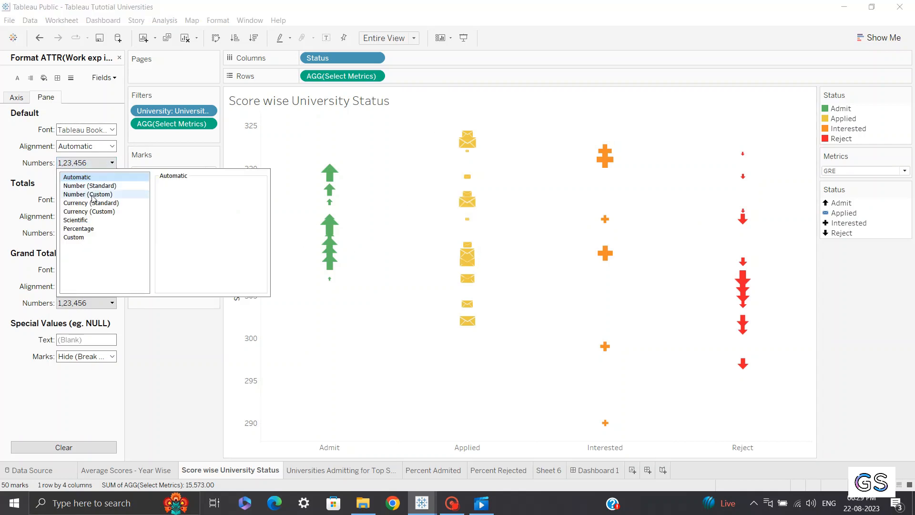
left_click(93, 195)
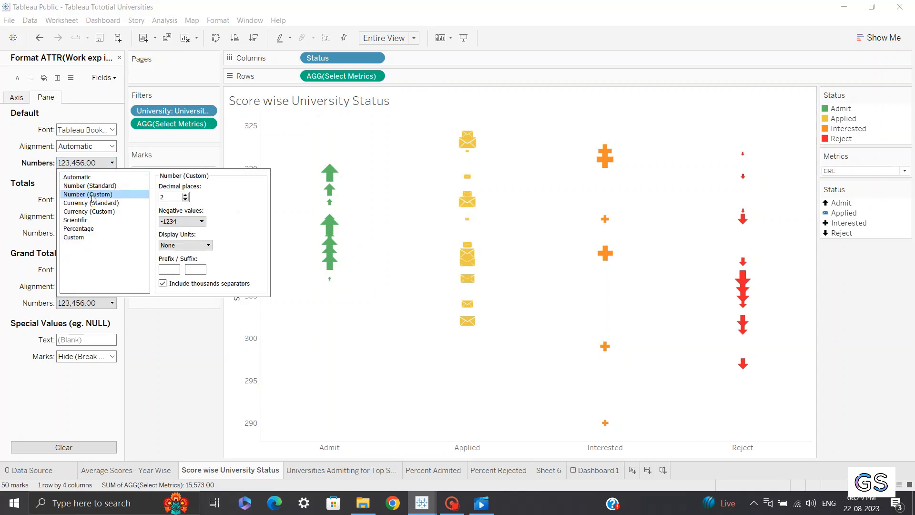
left_click(186, 199)
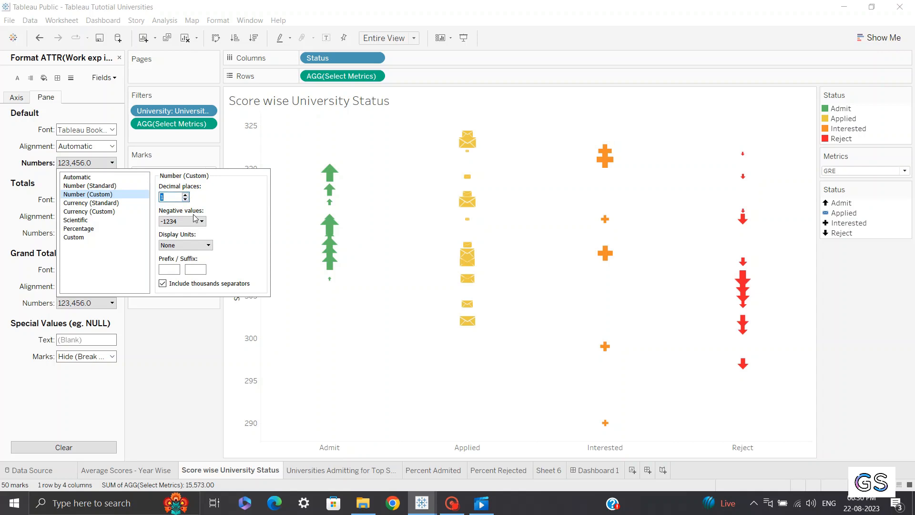
left_click(198, 245)
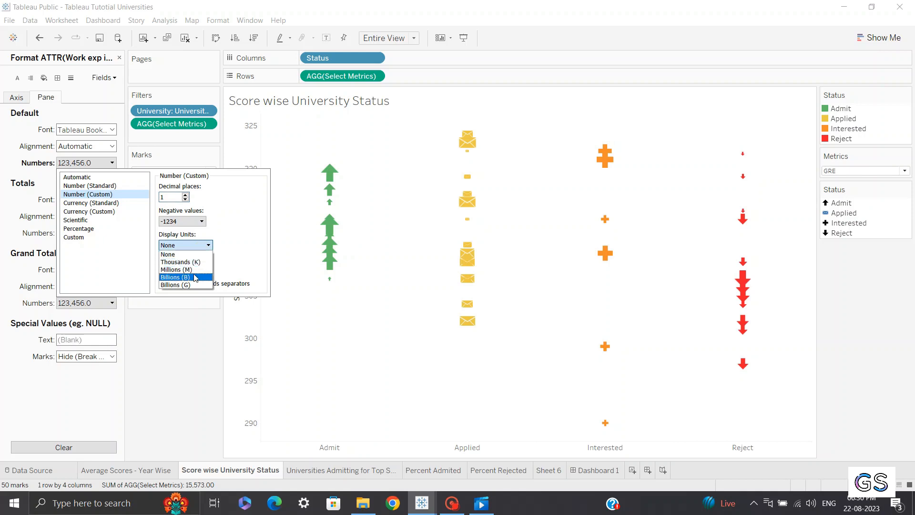
left_click(183, 344)
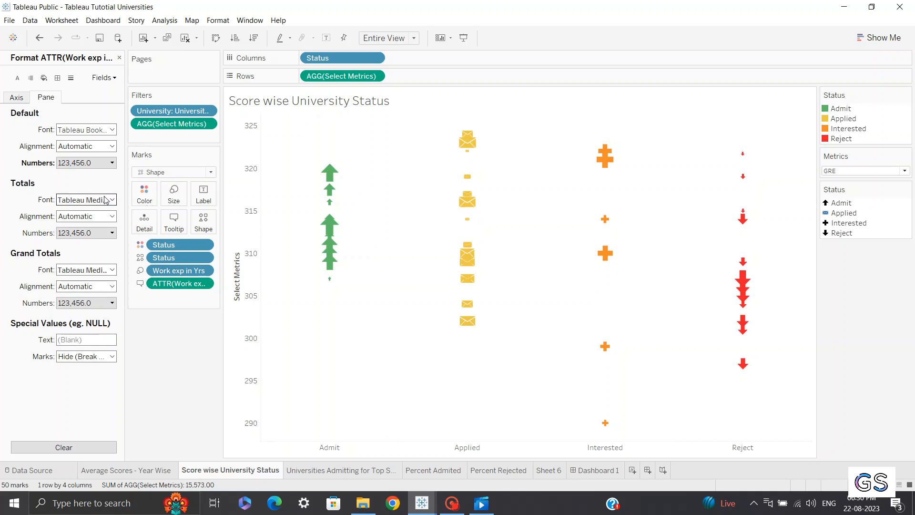
left_click(109, 165)
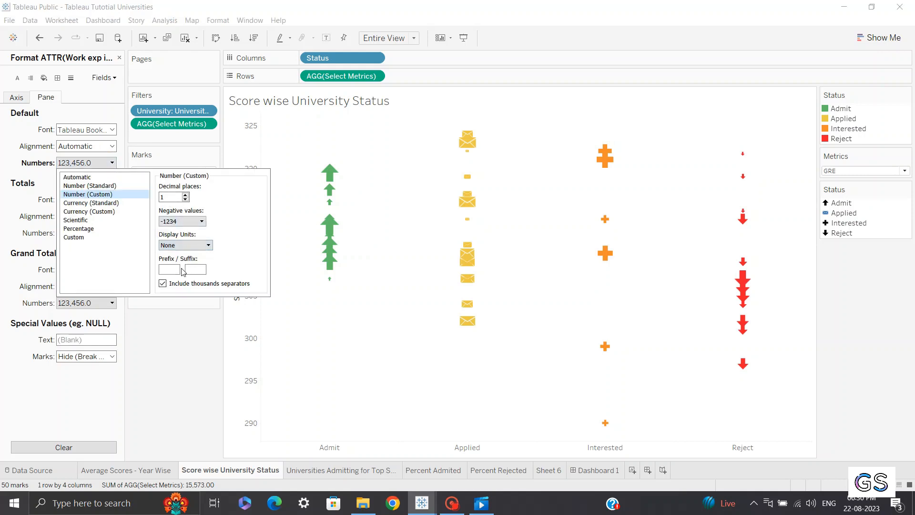
left_click(174, 269)
left_click(176, 270)
type("$")
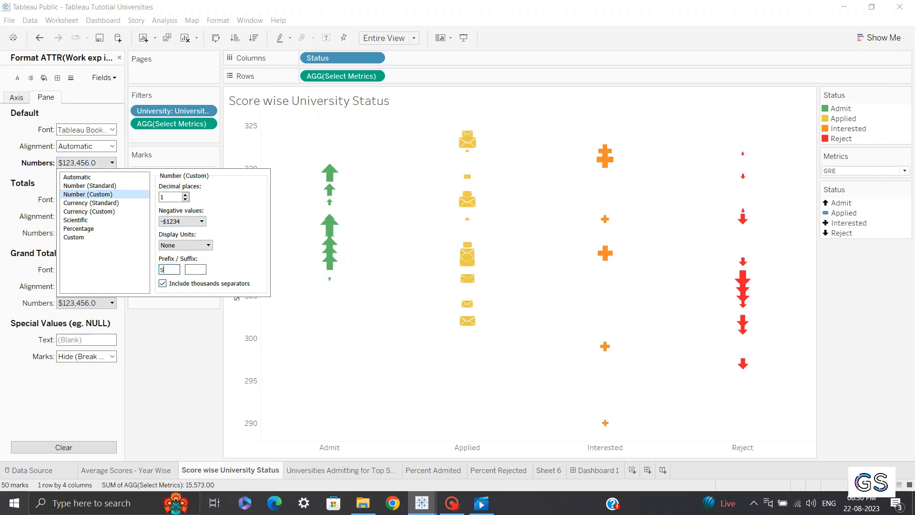
key("BackSpace")
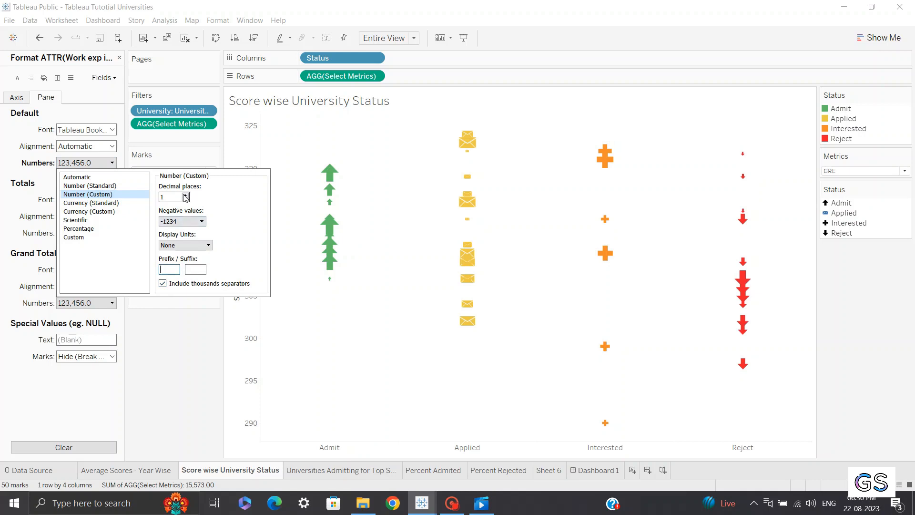
left_click(182, 342)
Replace the ATTR(Work exp in Yrs) field on the tooltip's third line with the Work exp in Yrs field
mouse_move(329, 225)
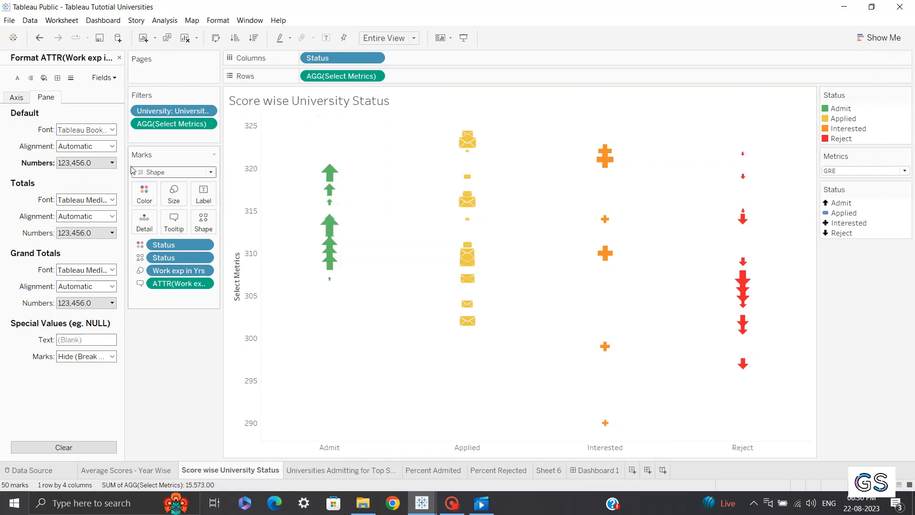
left_click(119, 57)
mouse_move(329, 183)
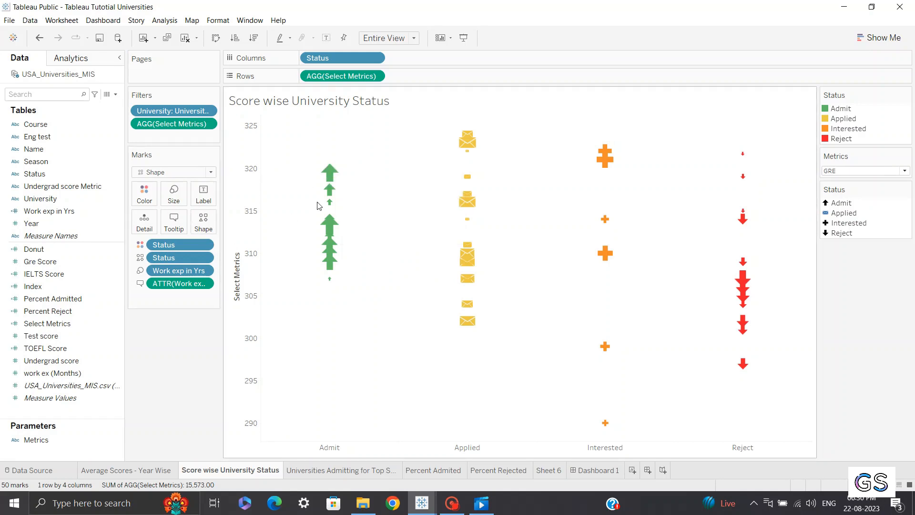
left_click(174, 221)
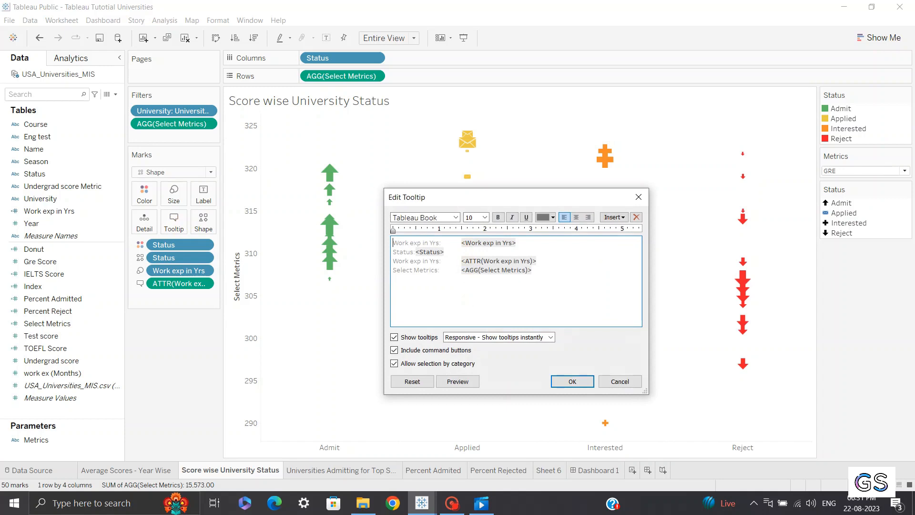
double_click(522, 261)
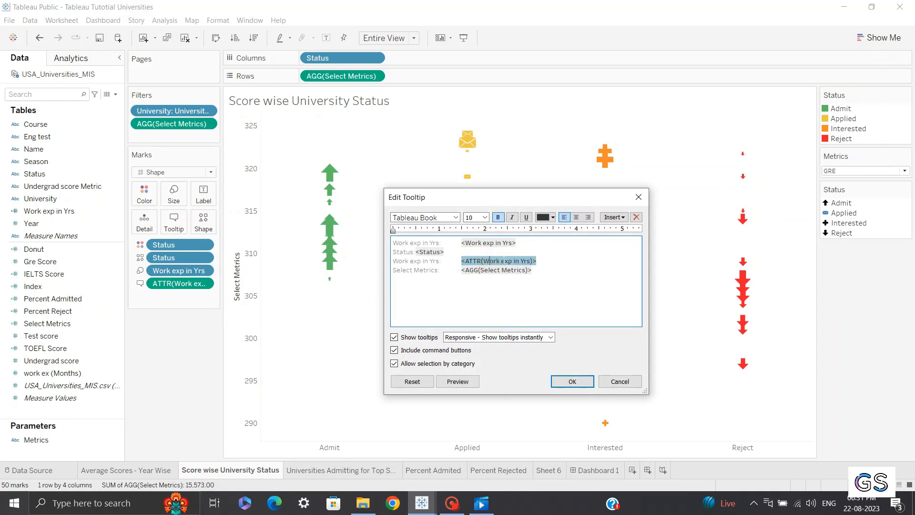
key("BackSpace")
left_click_drag(557, 263, 456, 260)
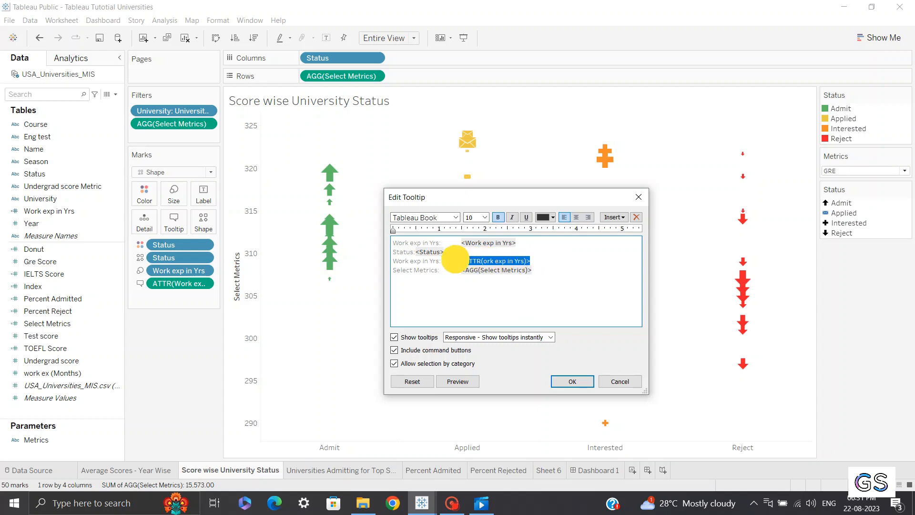
key("BackSpace")
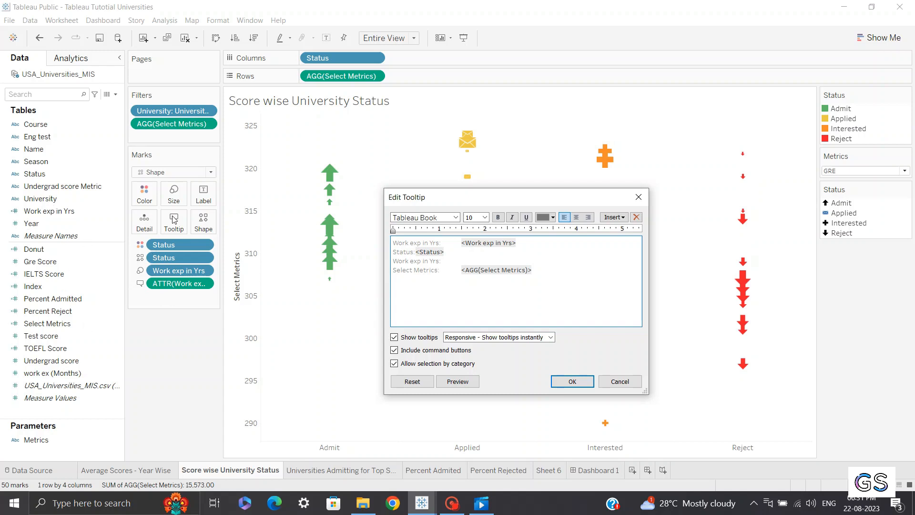
left_click(615, 218)
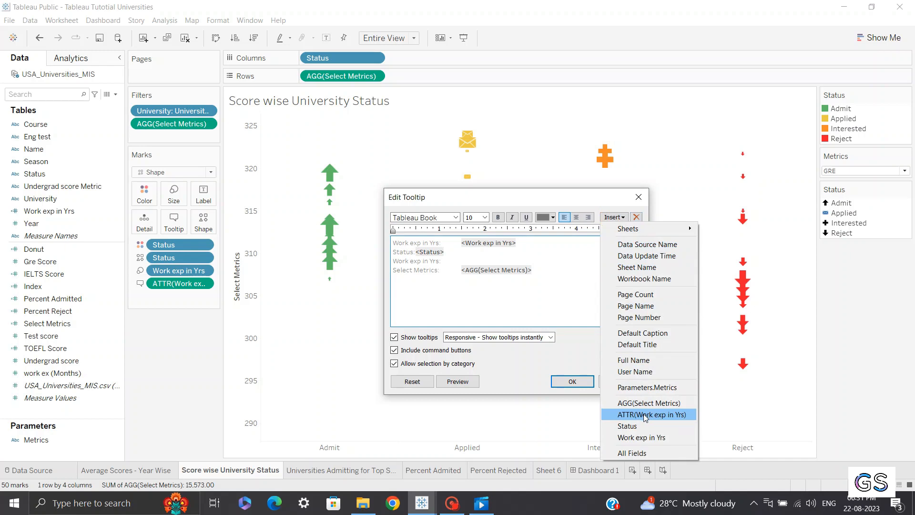
left_click(632, 437)
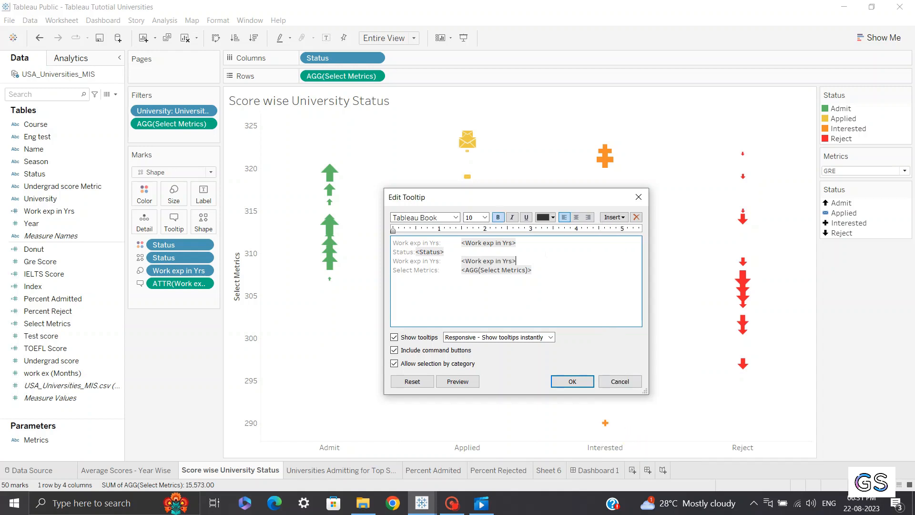
left_click(571, 381)
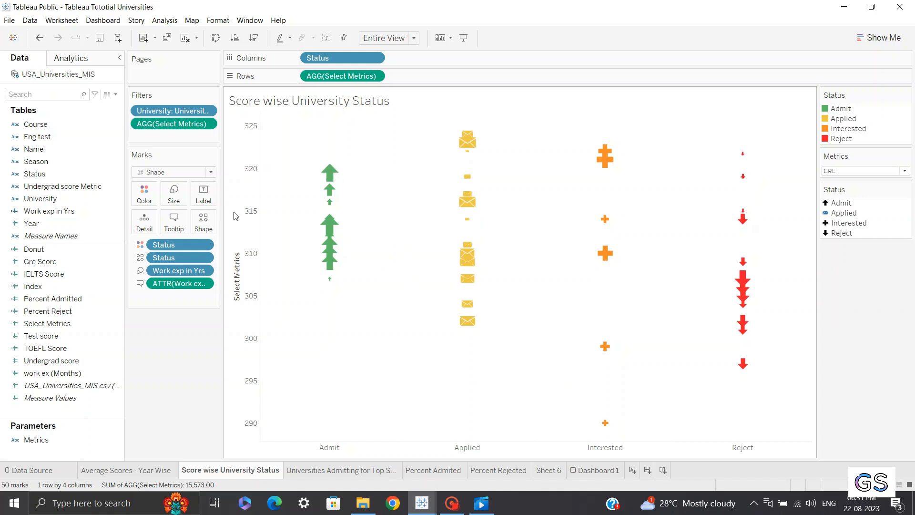
Remove the duplicate Work exp in Yrs line from the tooltip and reinsert ATTR(Work exp in Yrs) after its label
left_click(174, 219)
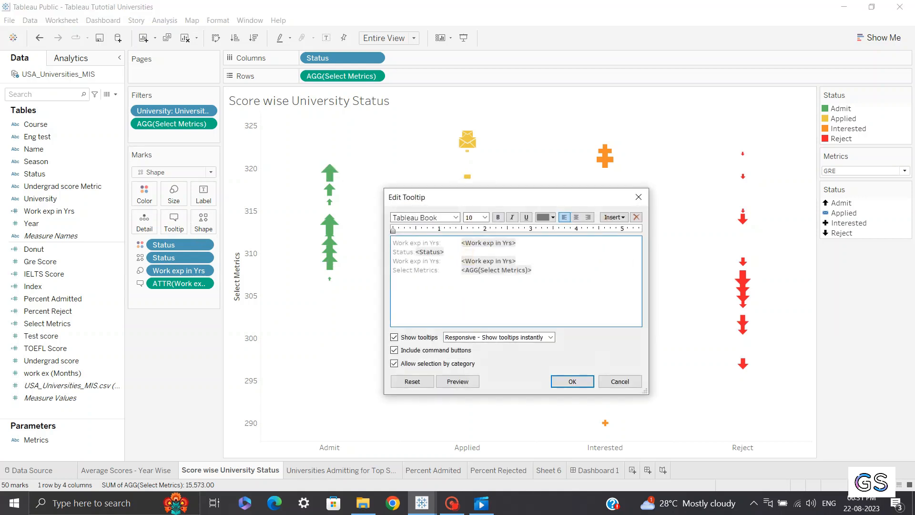
left_click_drag(517, 261, 461, 260)
key("Delete")
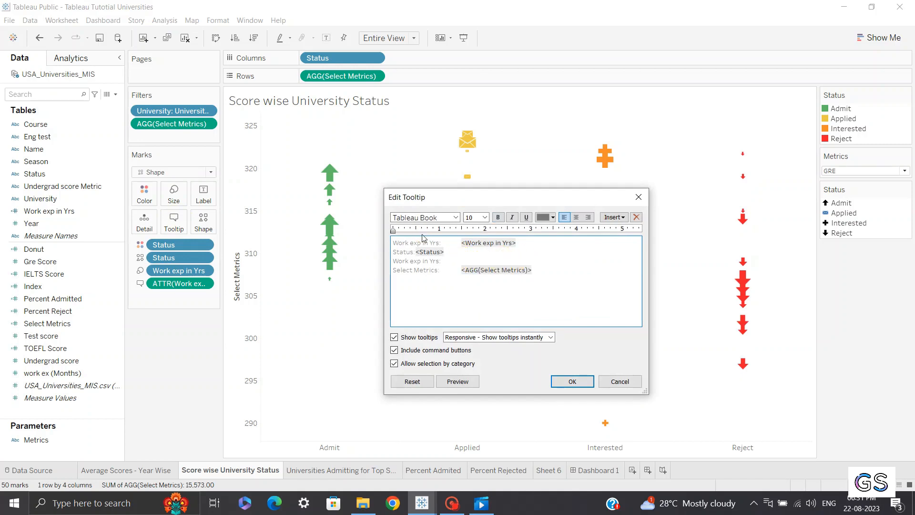
left_click(560, 272)
left_click(480, 263)
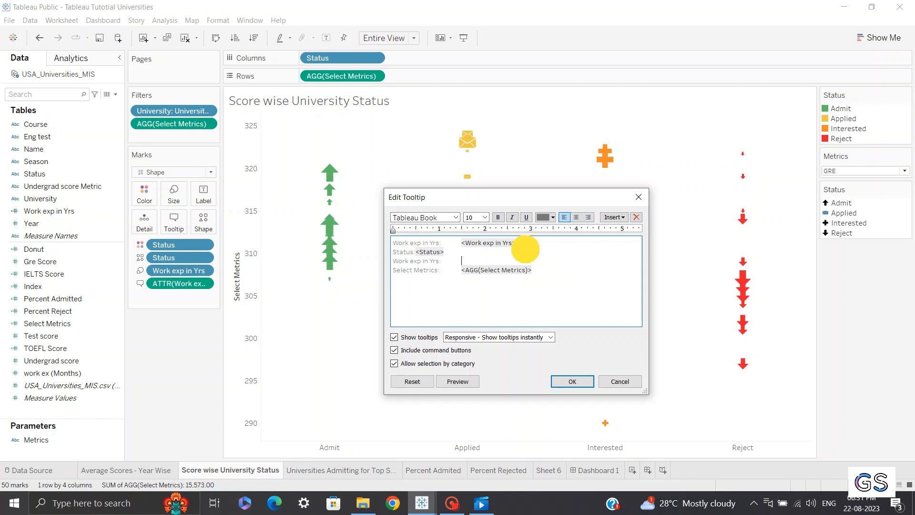
left_click_drag(527, 248, 382, 239)
left_click(466, 265)
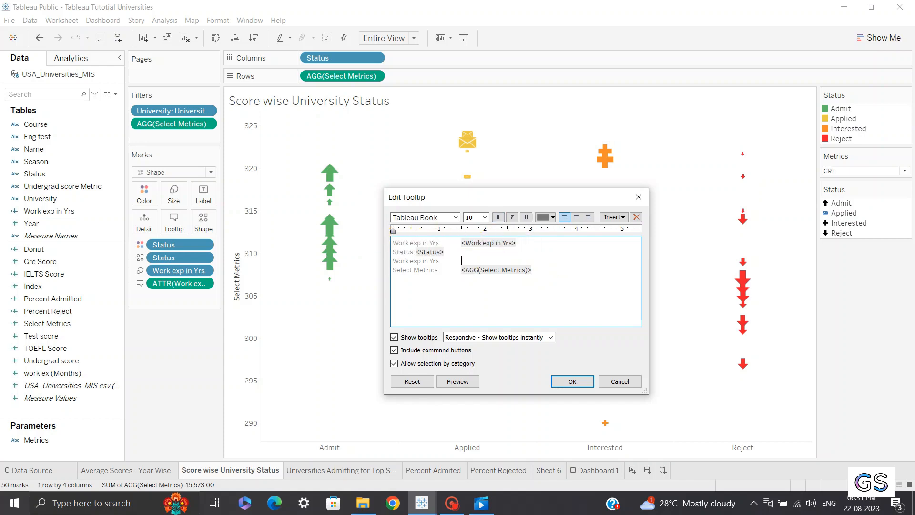
left_click_drag(524, 241, 378, 243)
key("Delete")
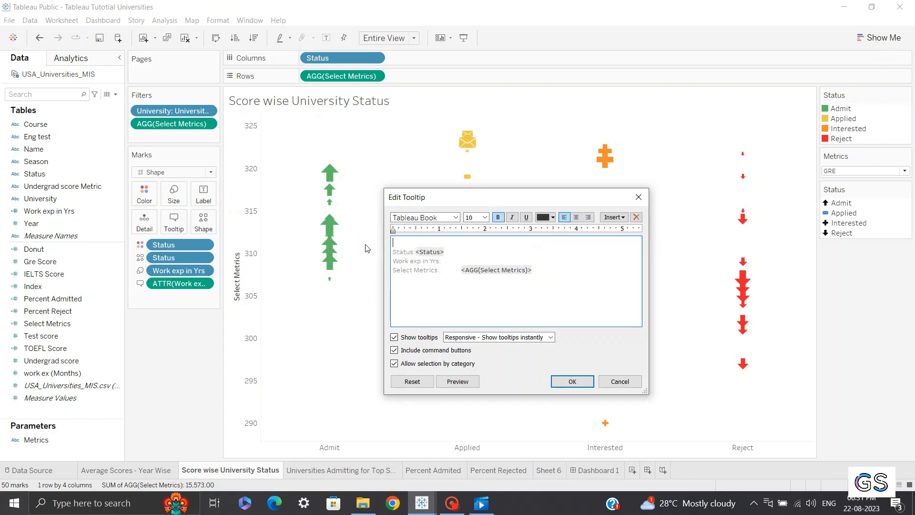
key("Delete")
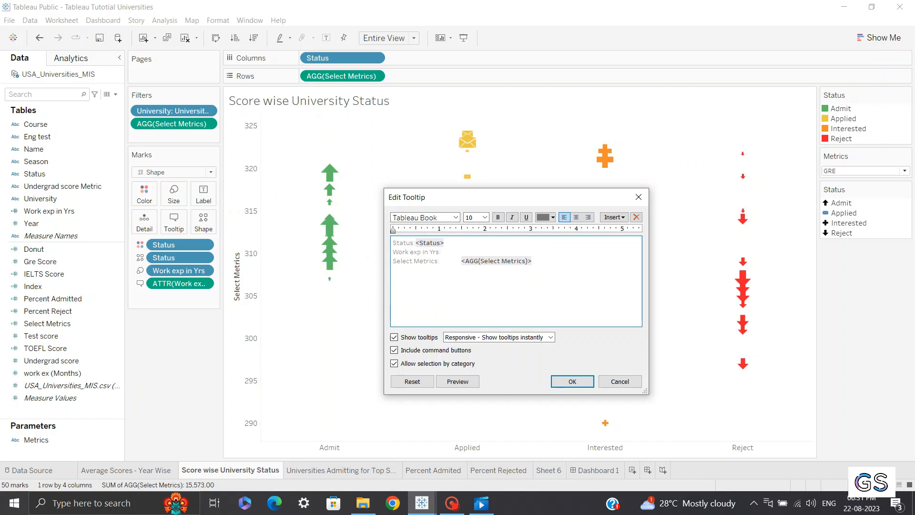
left_click(476, 254)
left_click(614, 217)
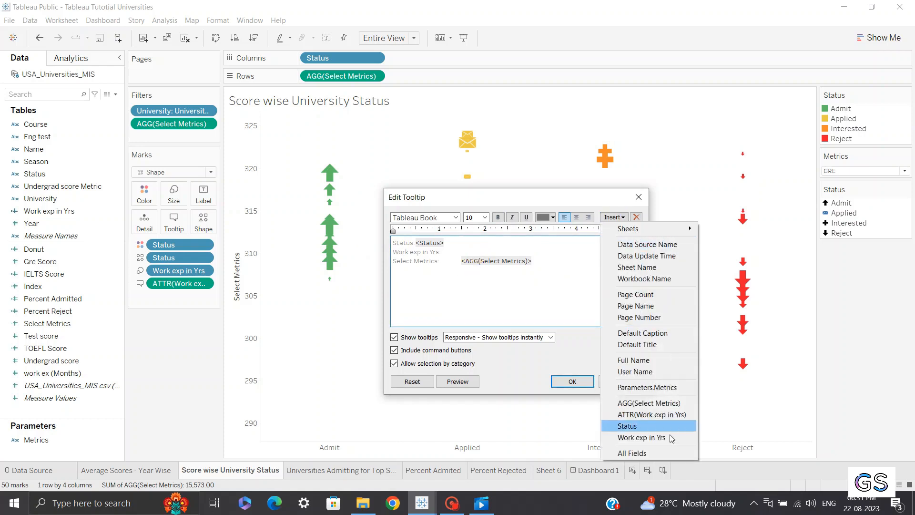
left_click(666, 415)
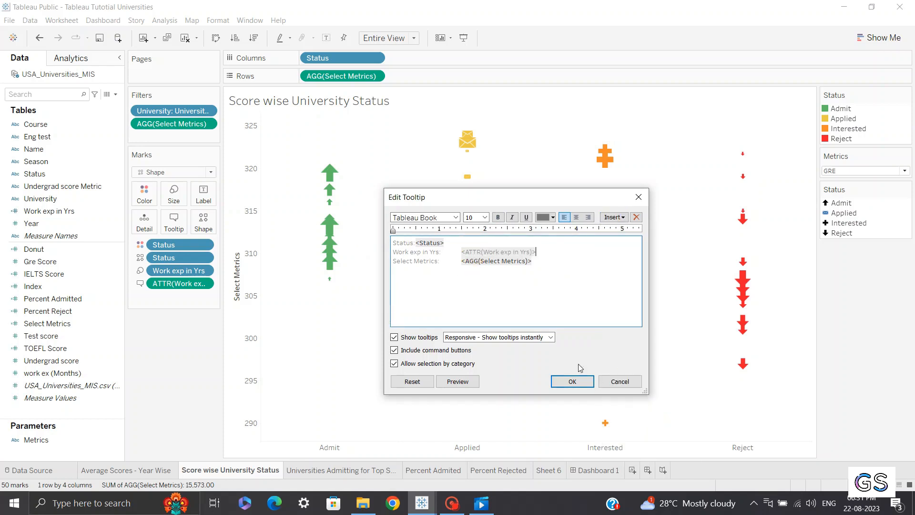
left_click(573, 381)
Rename the tooltip label Work exp in Yrs to Work experience in Years, closing the gap before its value
mouse_move(328, 233)
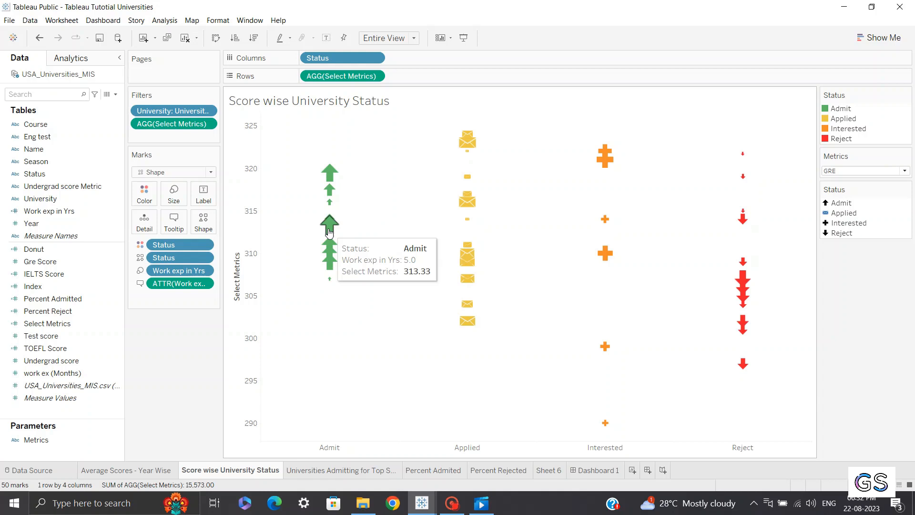
left_click(173, 221)
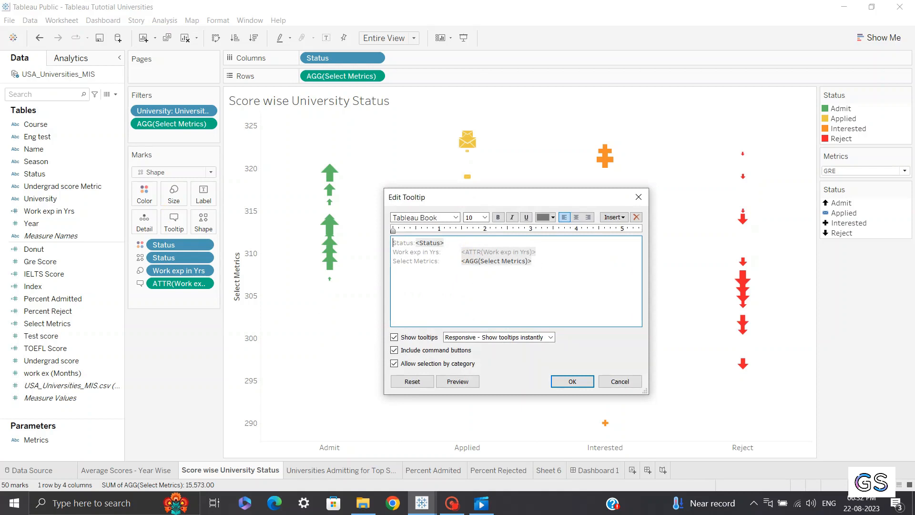
left_click(411, 243)
key("BackSpace")
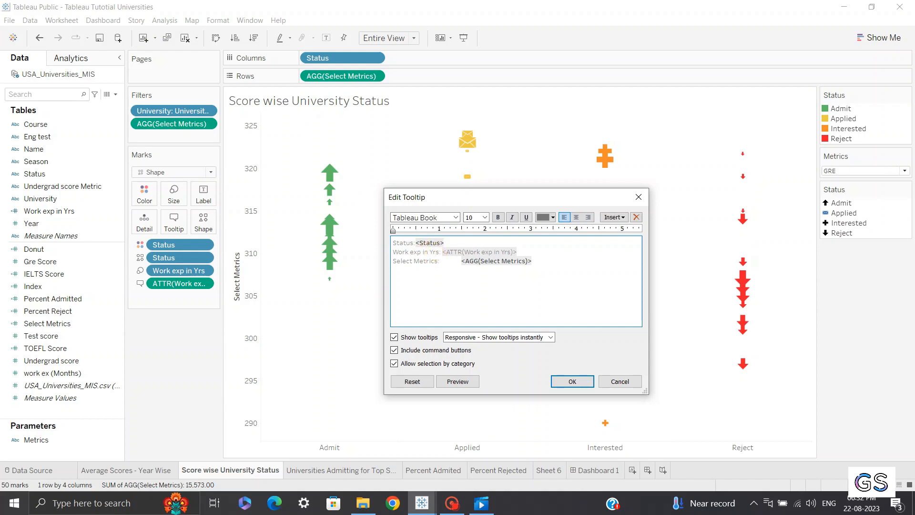
key("Left")
key("BackSpace")
key("BackSpace")
key("BackSpace")
key("BackSpace")
key("BackSpace")
key("BackSpace")
key("BackSpace")
type("erience in Years")
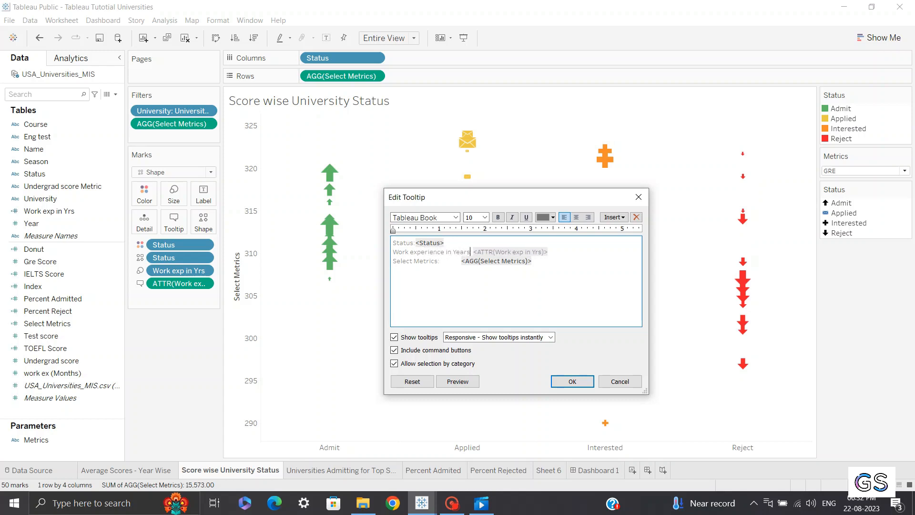
Make the ATTR(Work exp in Yrs) value in the tooltip bold and black
left_click(497, 252)
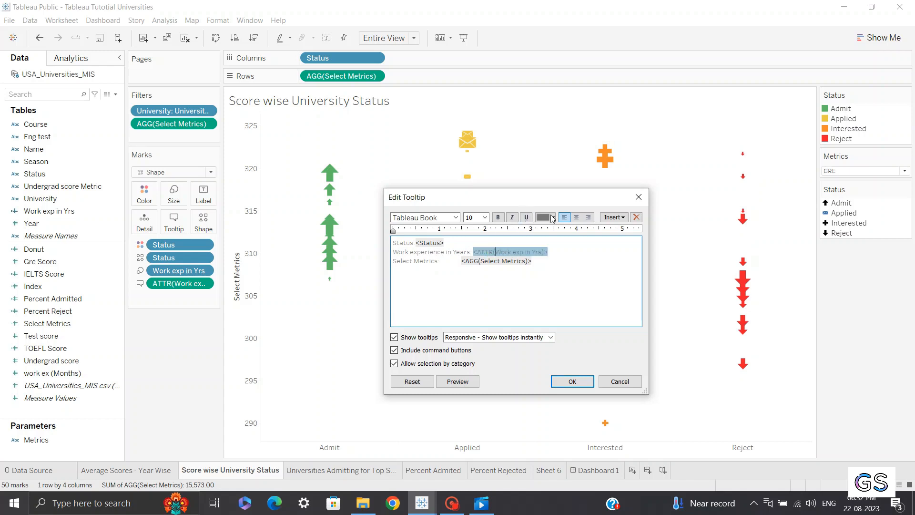
left_click(499, 217)
left_click(553, 217)
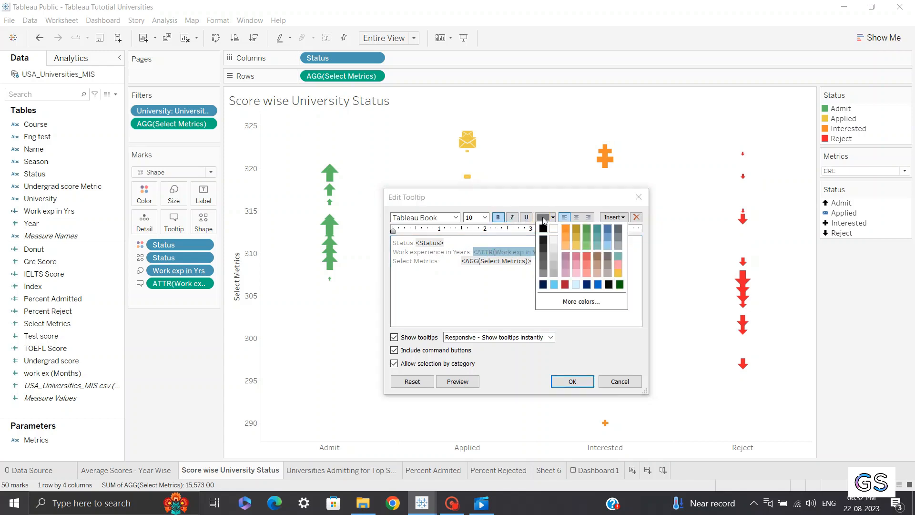
left_click(550, 228)
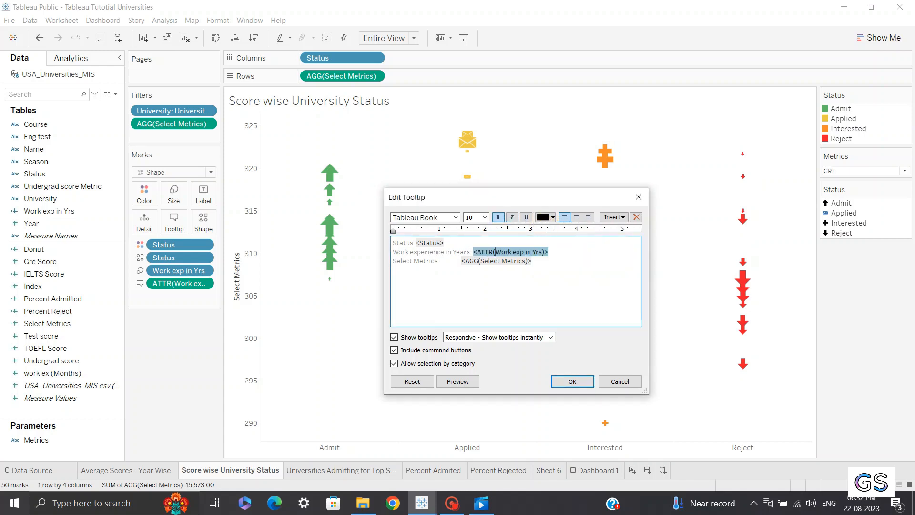
Remove the gap before the Select Metrics value in the tooltip and apply the changes
left_click(462, 261)
key("BackSpace")
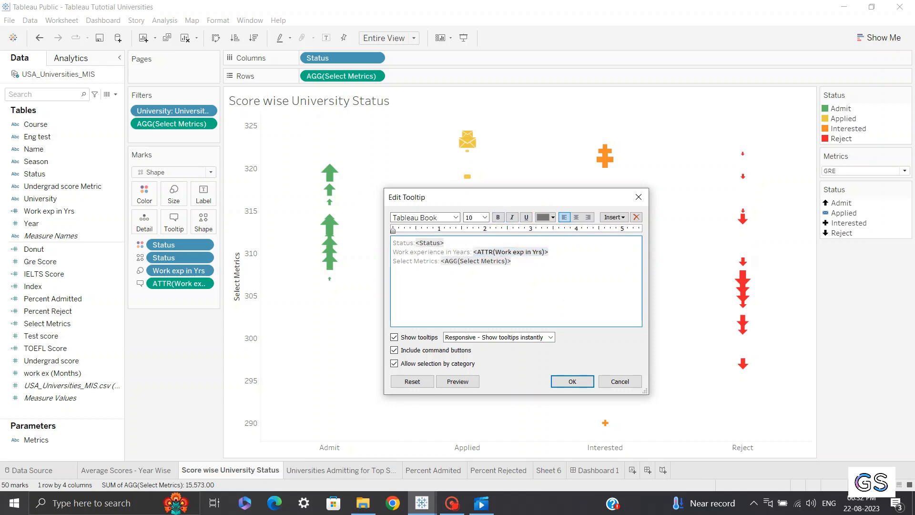
left_click(573, 381)
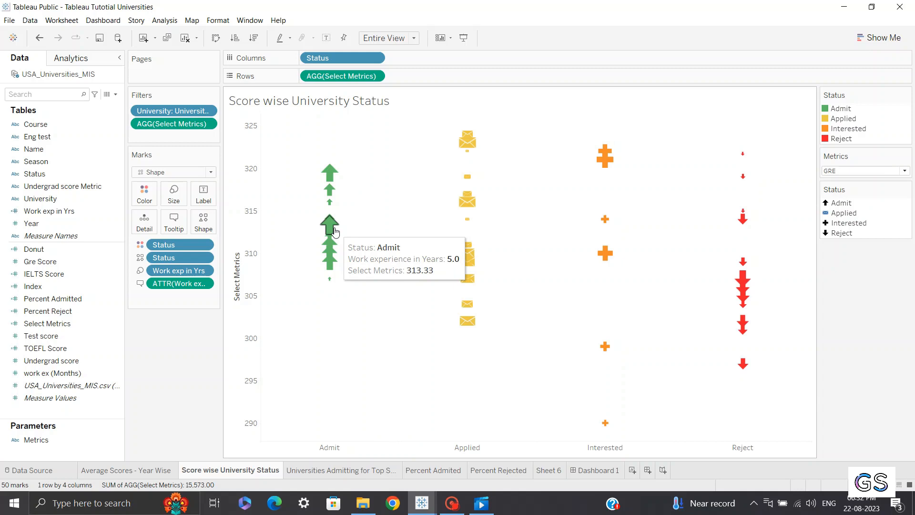
mouse_move(317, 256)
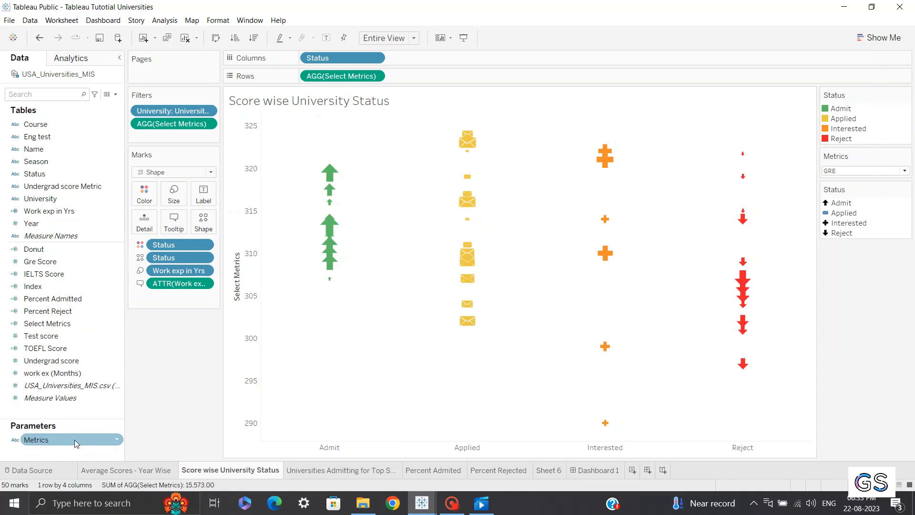
Add the Metrics parameter to the tooltip marks and rename the Select Metrics label to Selected Parameter -
left_click_drag(76, 441, 183, 229)
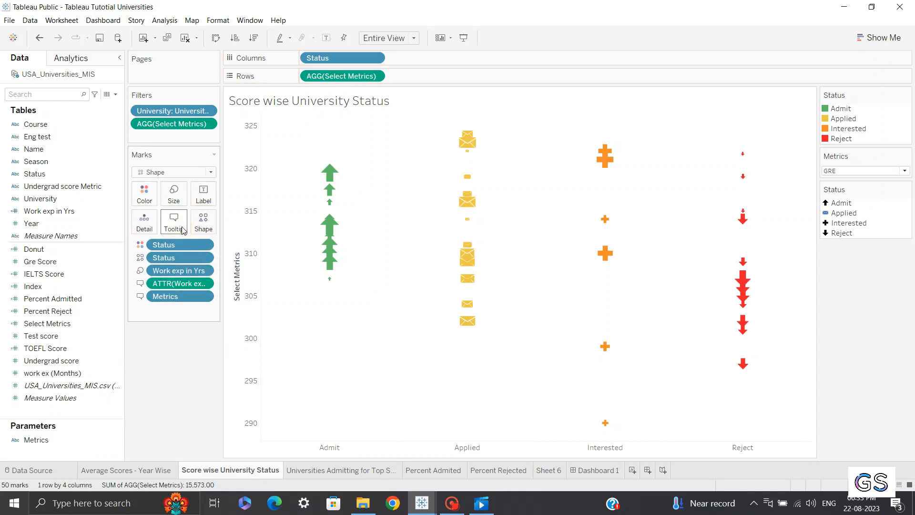
left_click(182, 228)
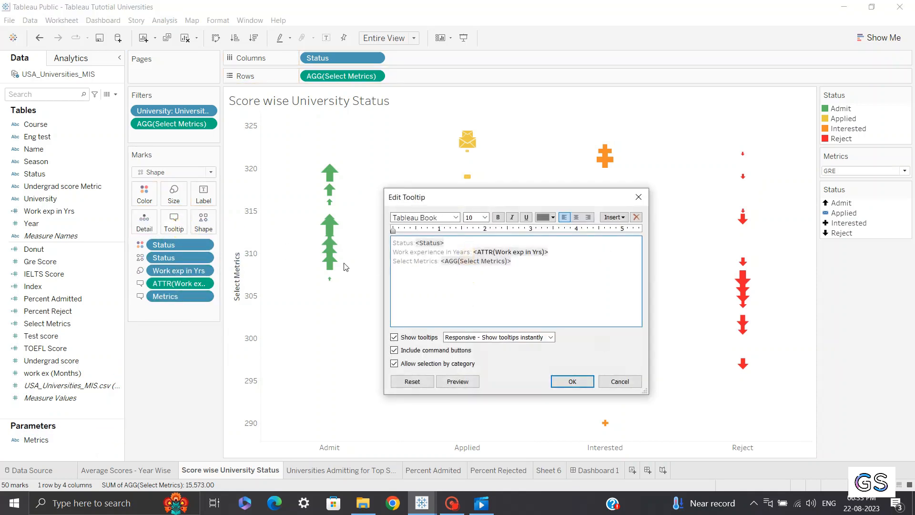
left_click(439, 260)
key("BackSpace")
key("BackSpace")
key("BackSpace")
key("BackSpace")
key("BackSpace")
key("BackSpace")
key("BackSpace")
key("BackSpace")
key("BackSpace")
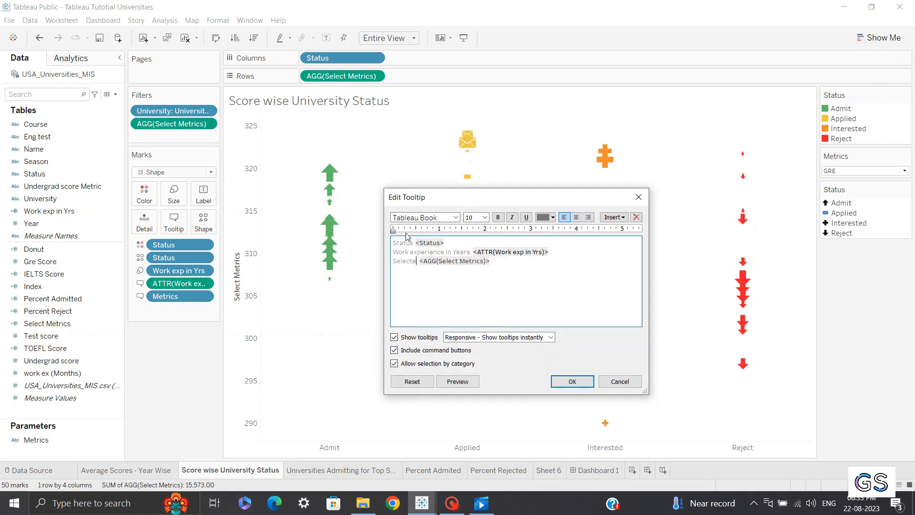
type("ed Parame:")
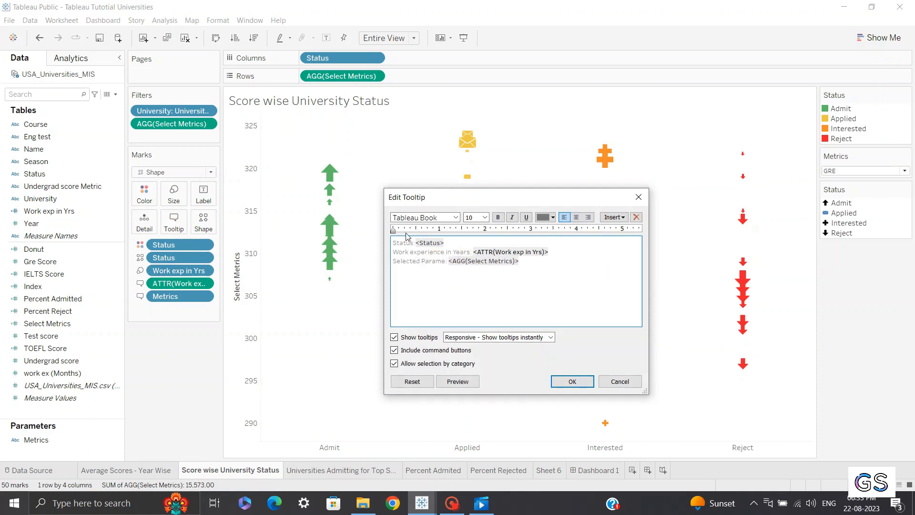
key("BackSpace")
type("ter -")
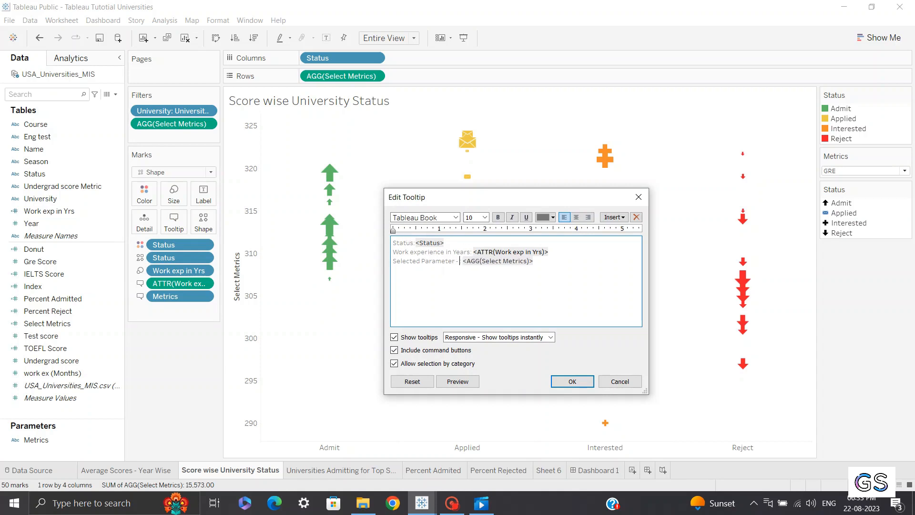
Insert the Parameters.Metrics field into the tooltip after the Selected Parameter - label
left_click(614, 217)
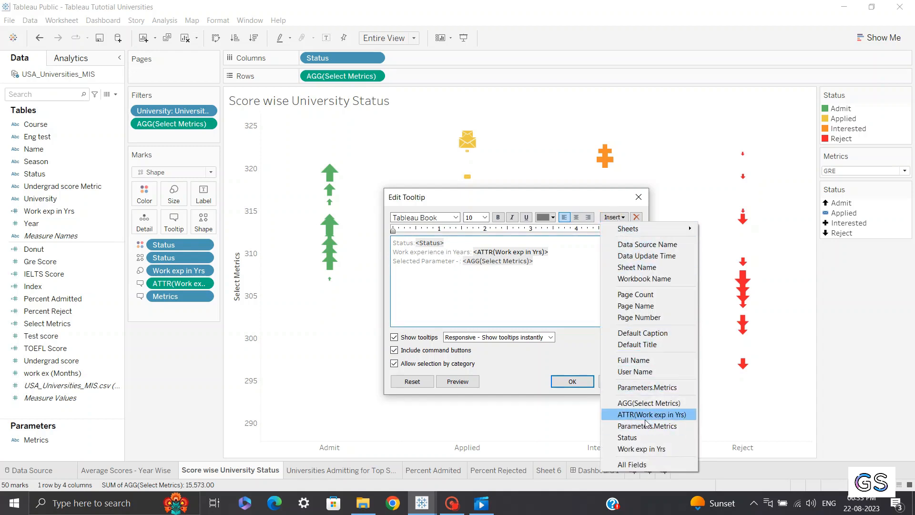
left_click(663, 387)
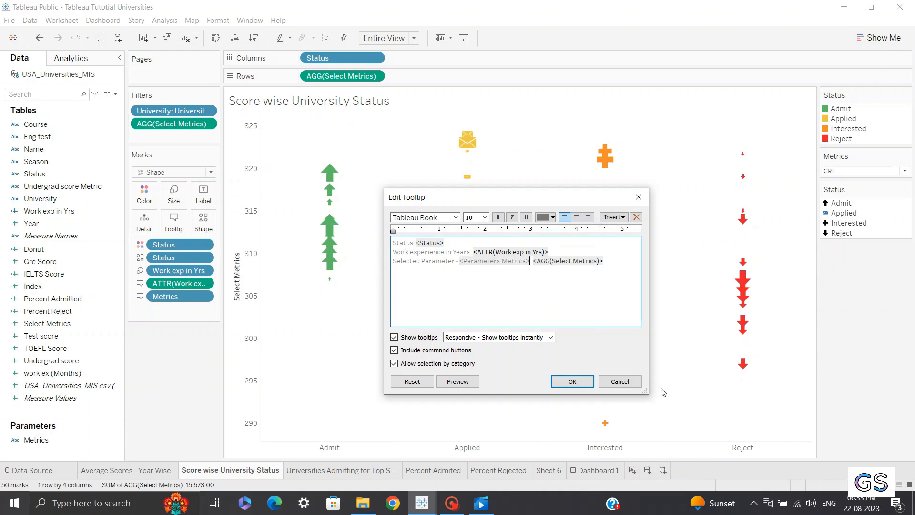
Make the inserted Parameters.Metrics field bold and black, and apply the tooltip changes
double_click(504, 261)
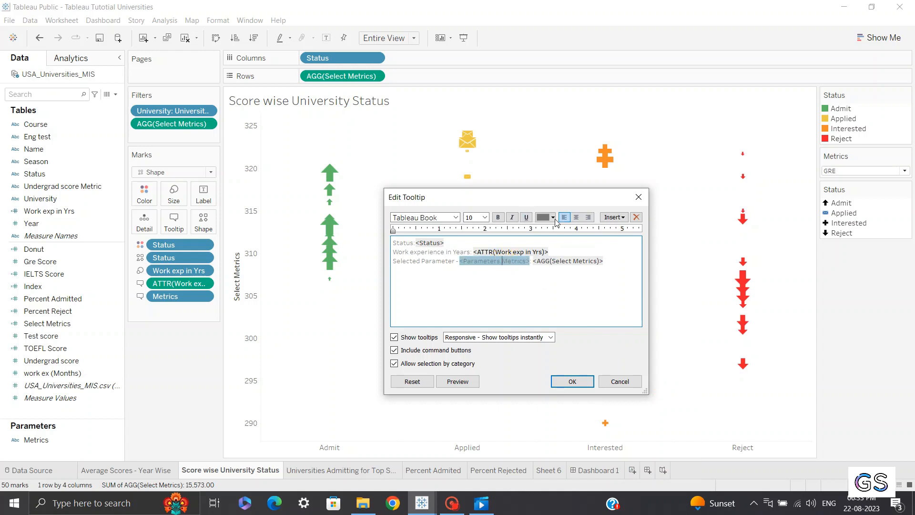
left_click(547, 218)
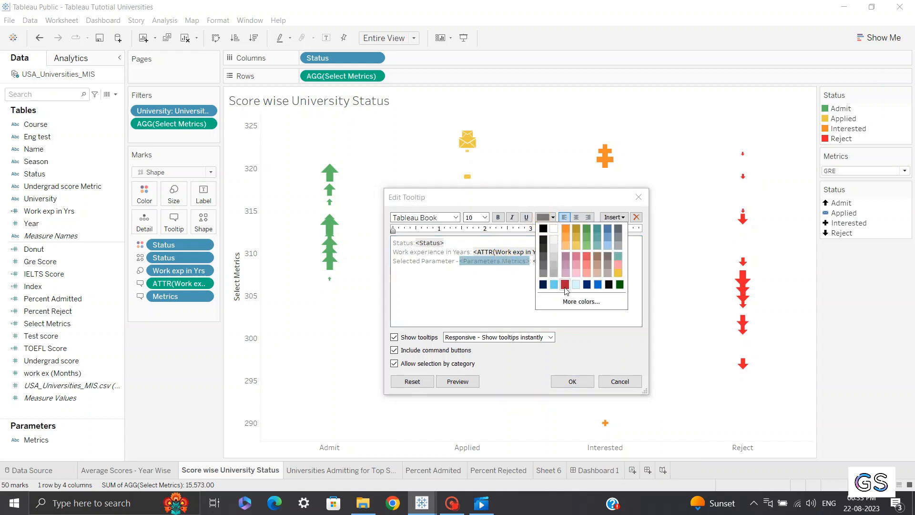
left_click(609, 285)
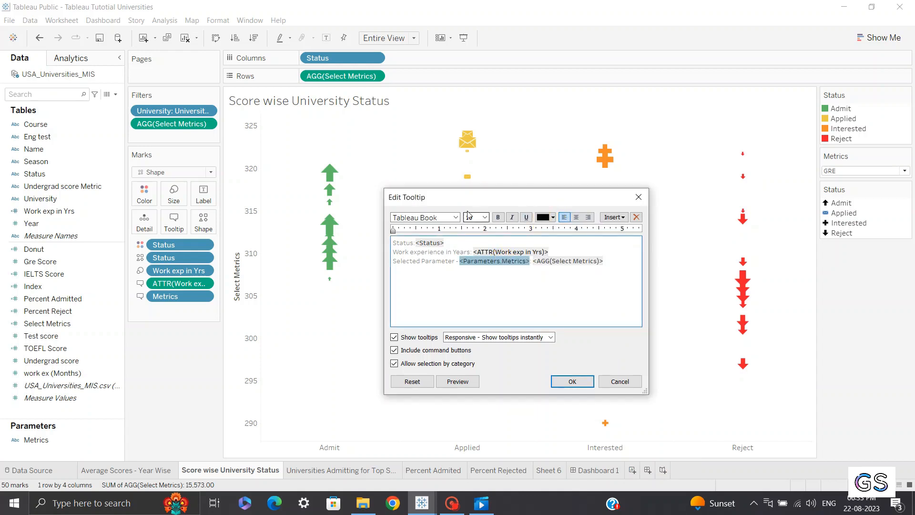
left_click(498, 216)
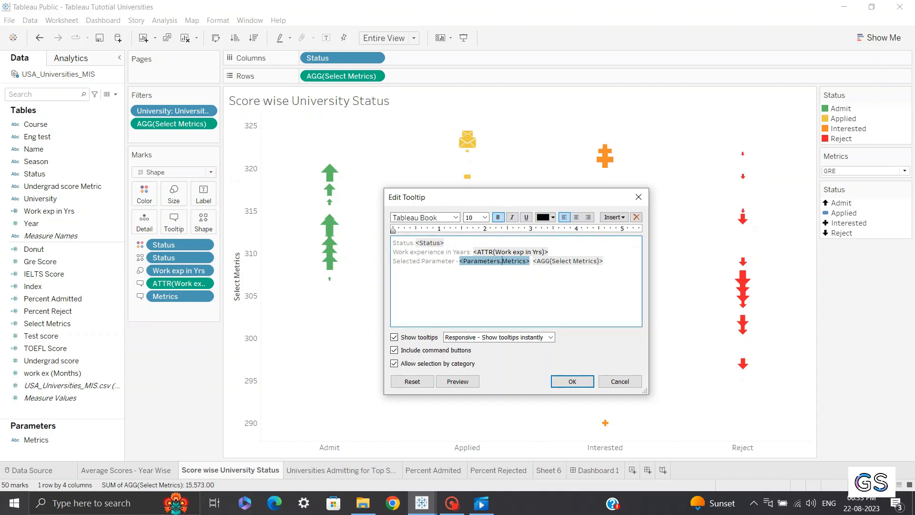
left_click(572, 382)
mouse_move(329, 241)
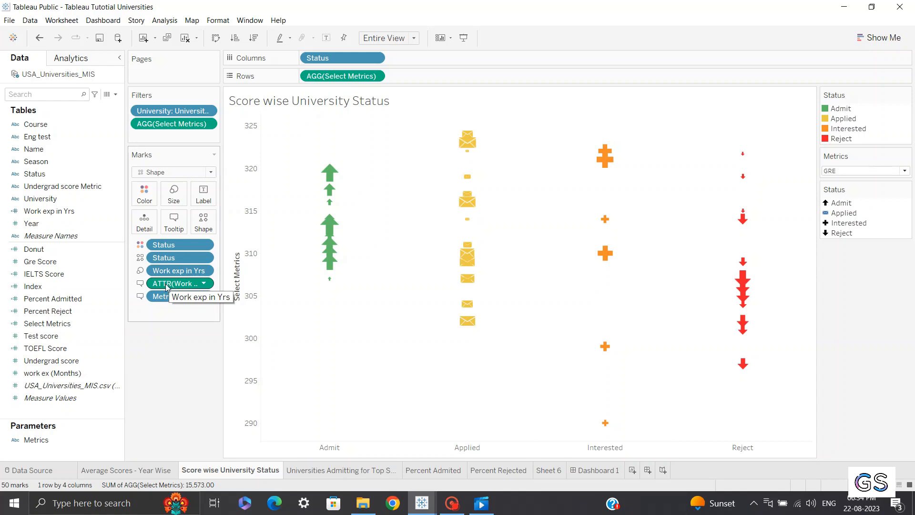
Review the Average Scores - Year Wise sheet and its placement on Dashboard 1
left_click(171, 470)
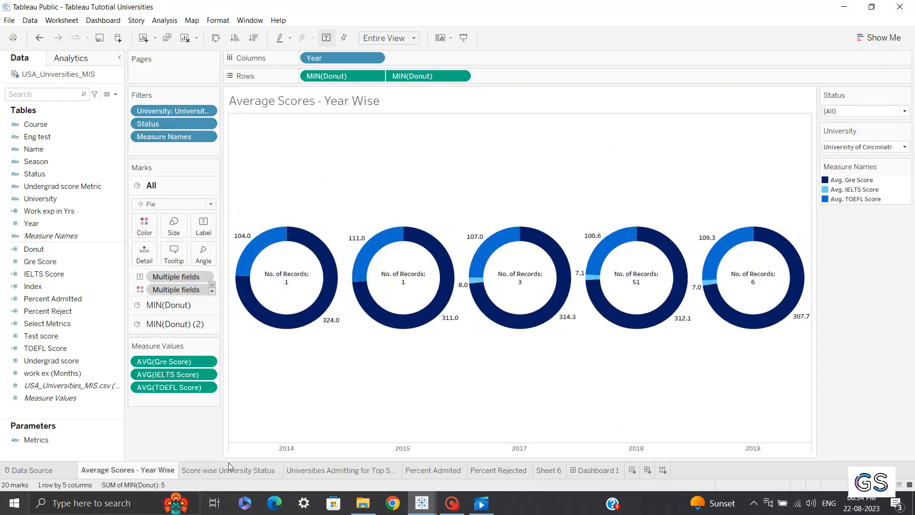
left_click(596, 470)
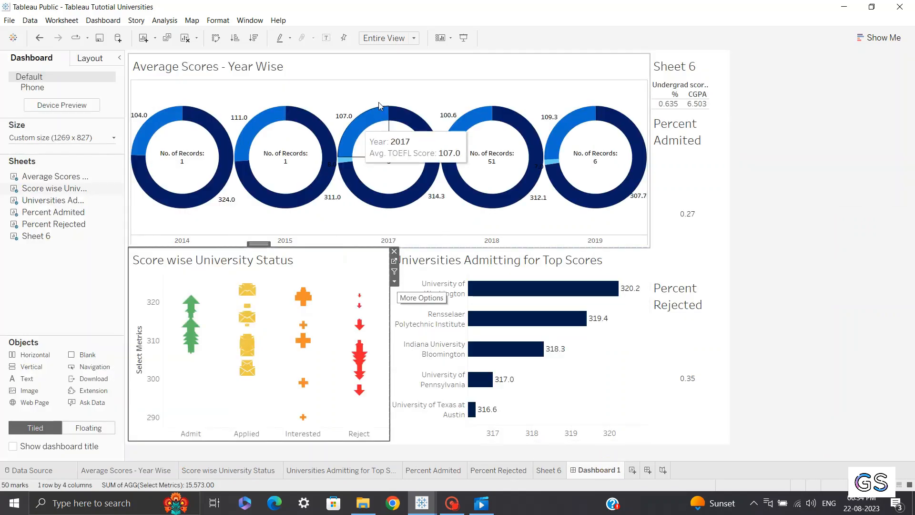
left_click(547, 68)
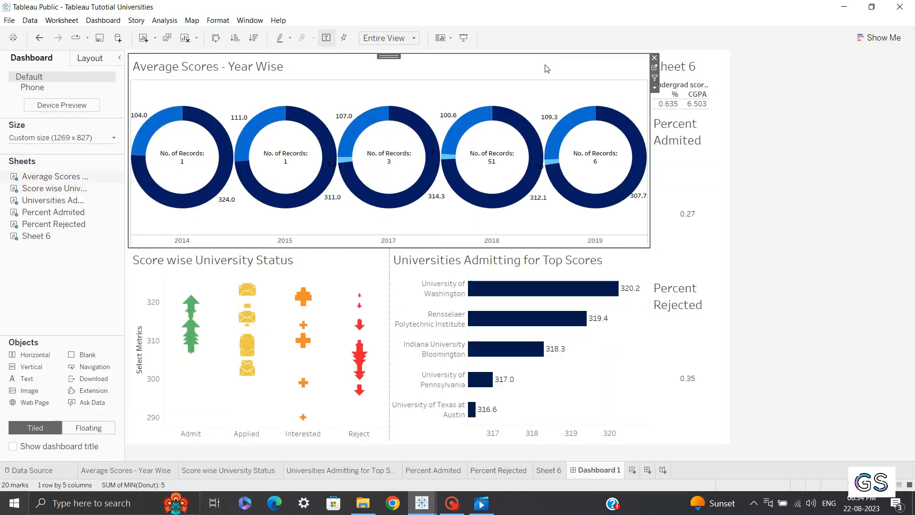
left_click(791, 205)
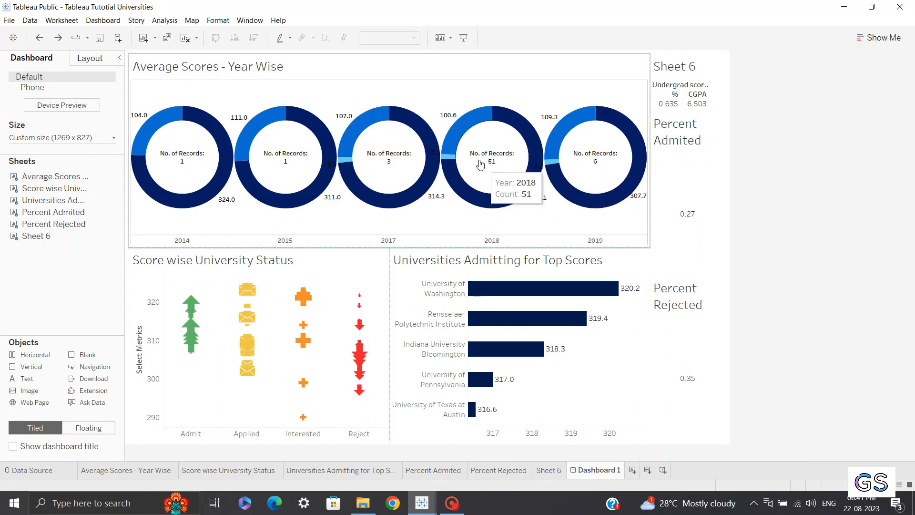
left_click(448, 77)
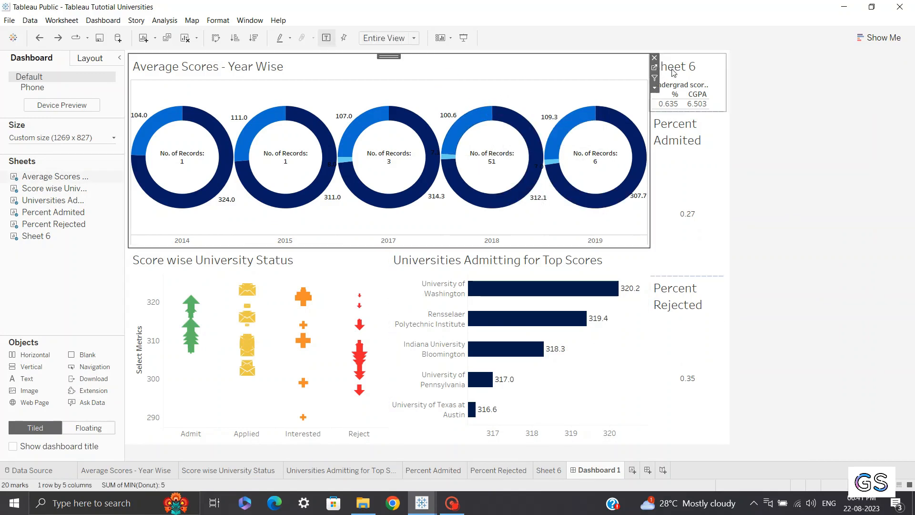
left_click(657, 73)
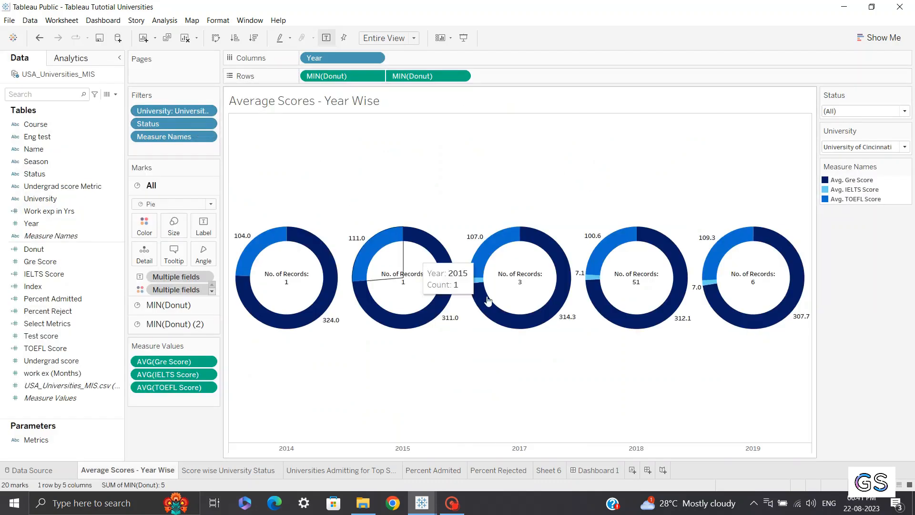
left_click(584, 471)
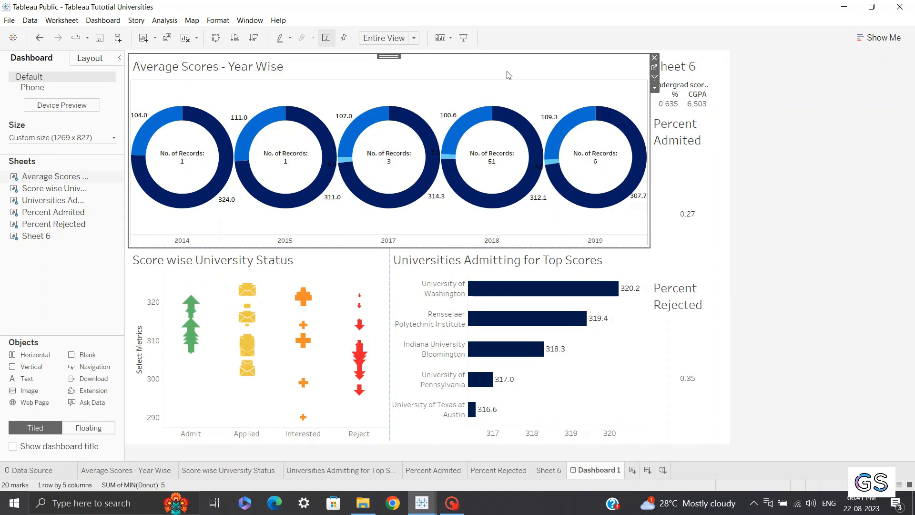
Show the University filter of the Average Scores - Year Wise sheet on the dashboard
left_click(656, 88)
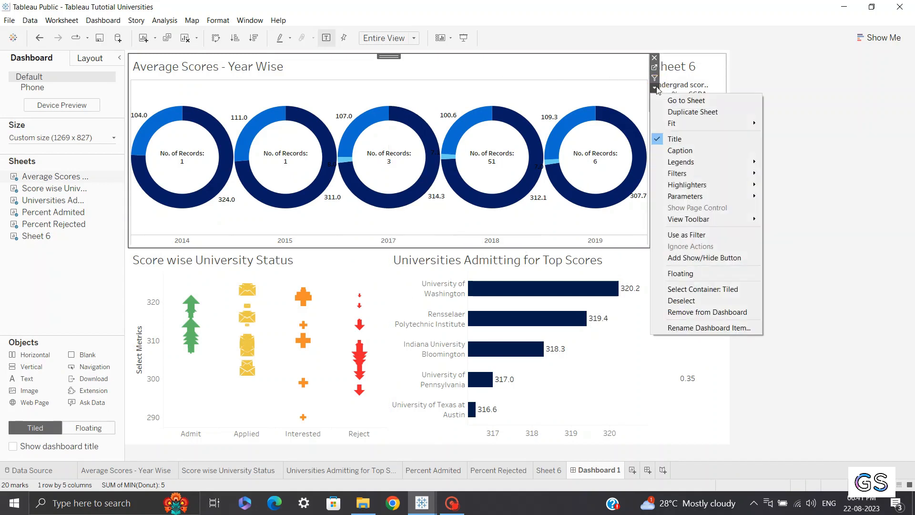
mouse_move(688, 175)
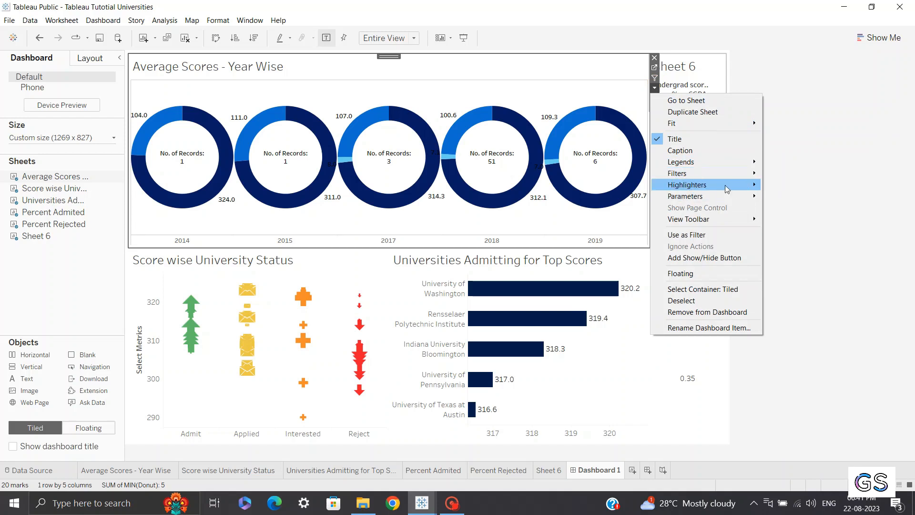
mouse_move(723, 187)
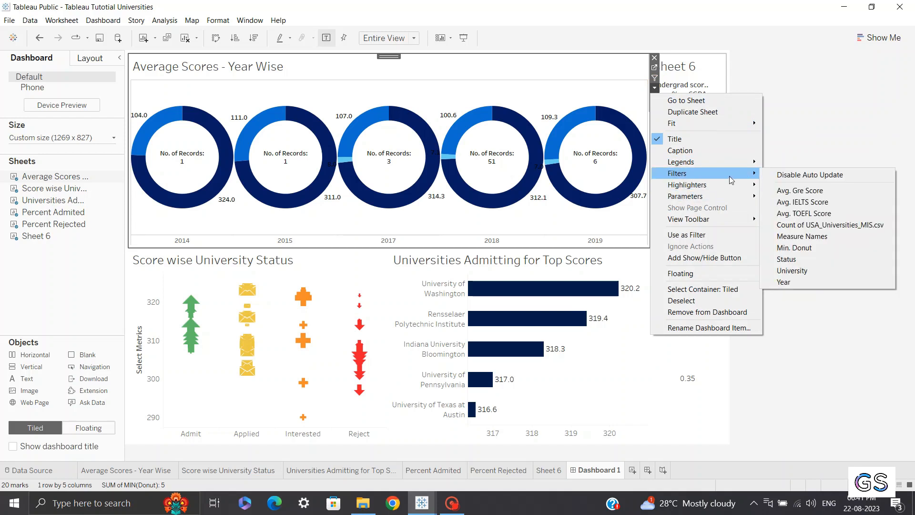
left_click(811, 270)
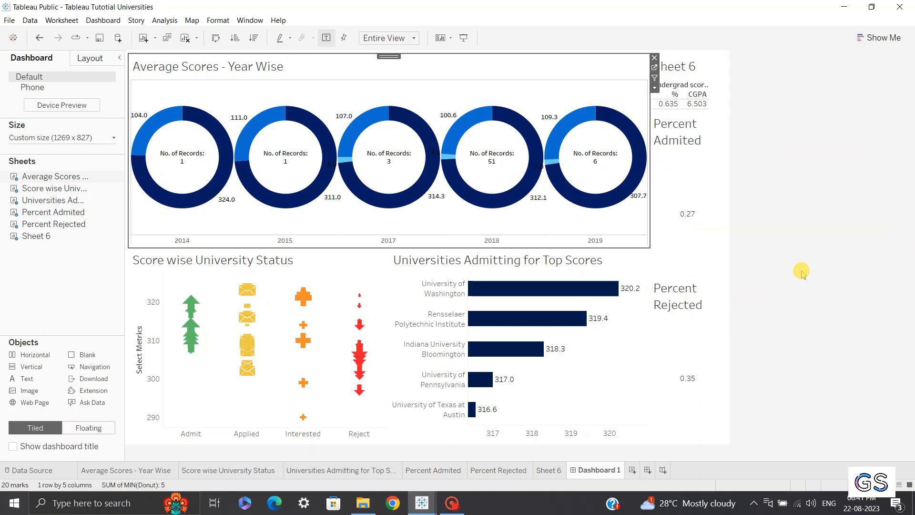
Switch the University filter to a single-value dropdown and choose Arizona State University
left_click(699, 61)
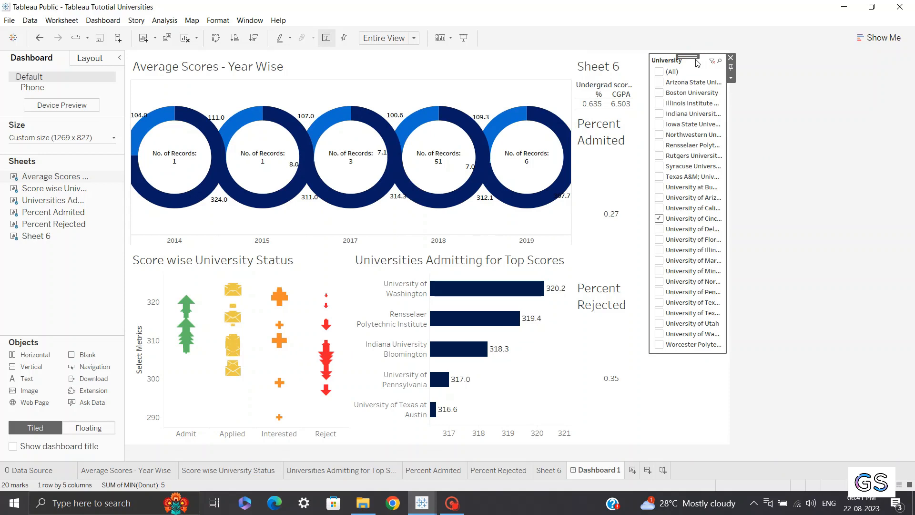
left_click(732, 77)
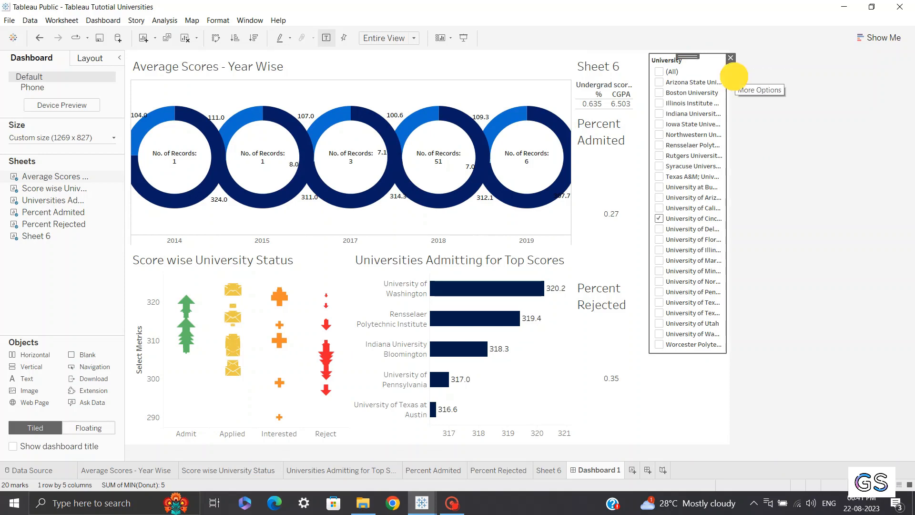
left_click(773, 179)
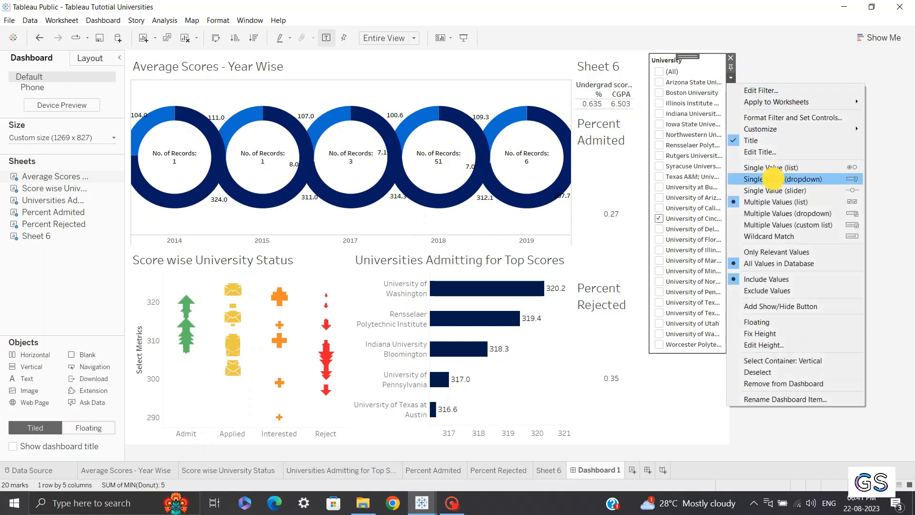
left_click(684, 73)
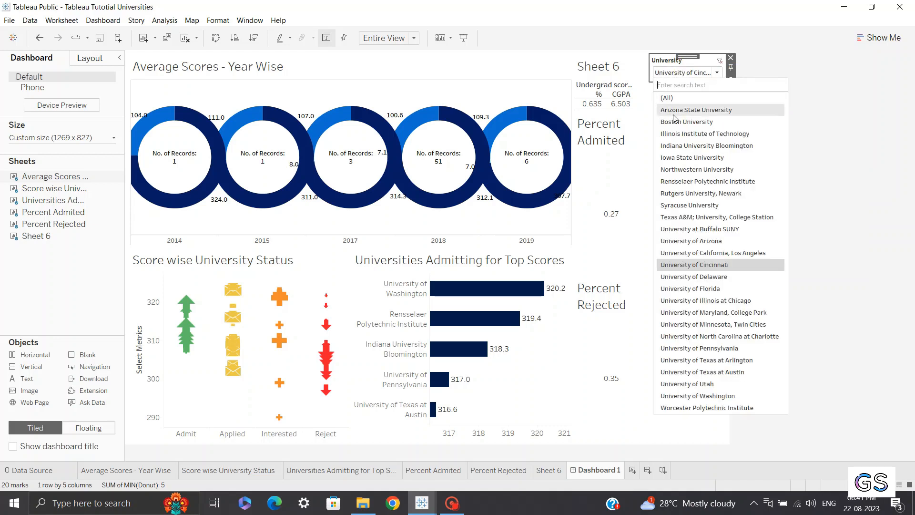
left_click(718, 110)
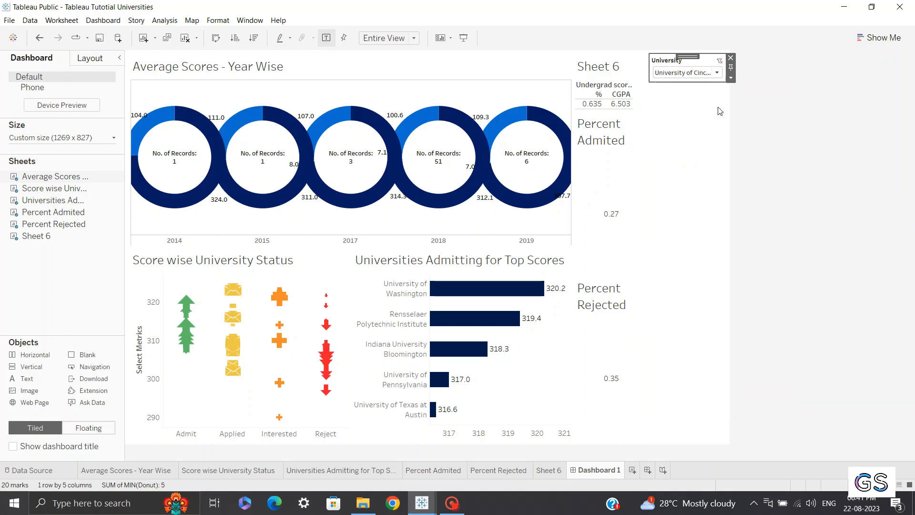
Show the Status filter of the Average Scores - Year Wise sheet on the dashboard
left_click(536, 82)
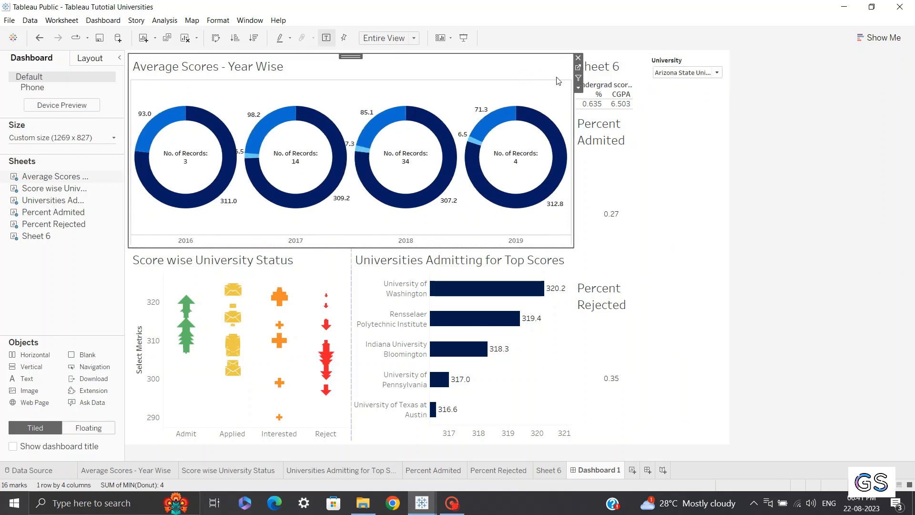
left_click(586, 104)
left_click(545, 67)
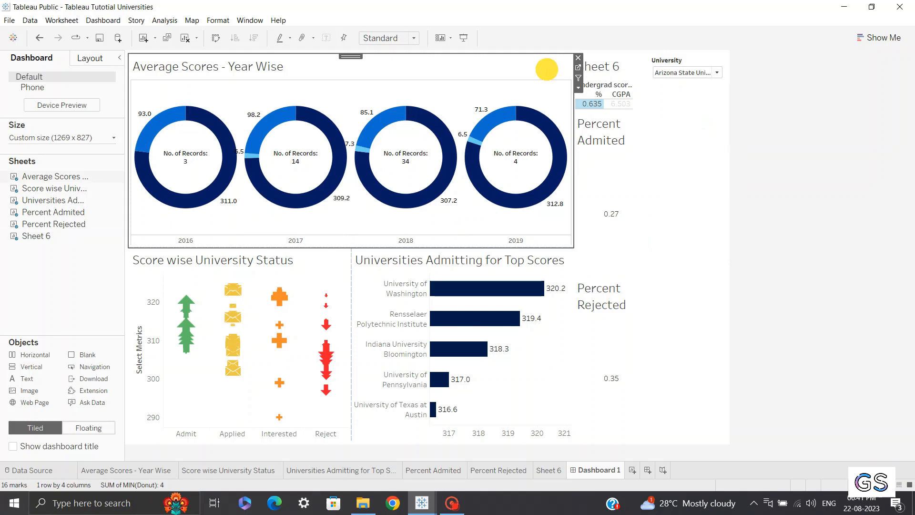
left_click(579, 88)
mouse_move(615, 173)
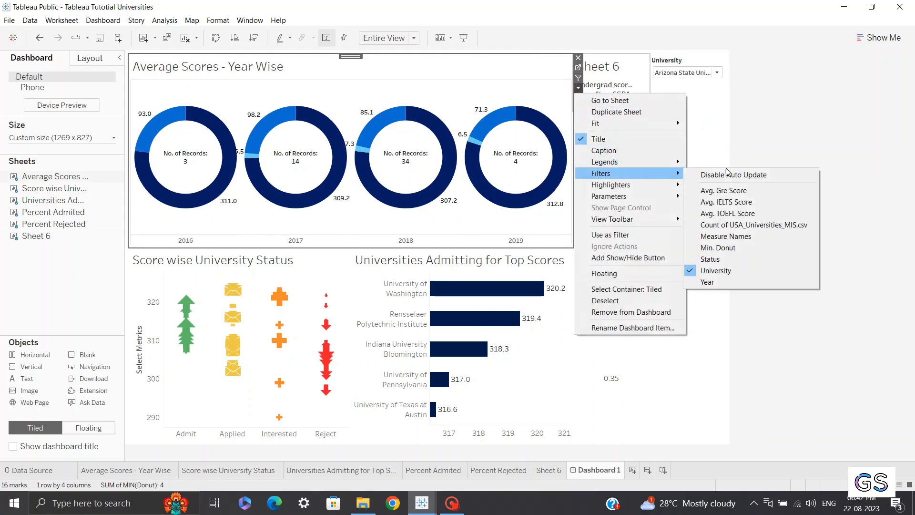
left_click(711, 260)
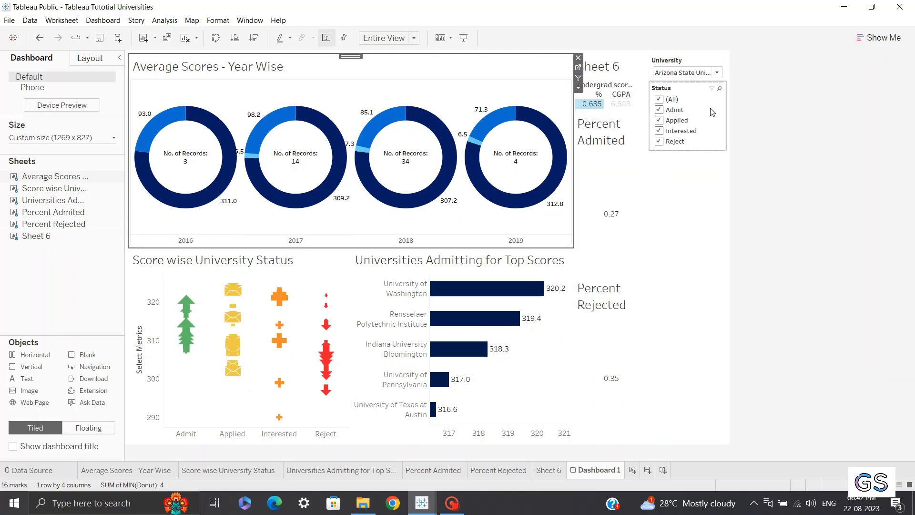
Switch the Status filter to a multiple-values dropdown
left_click(731, 105)
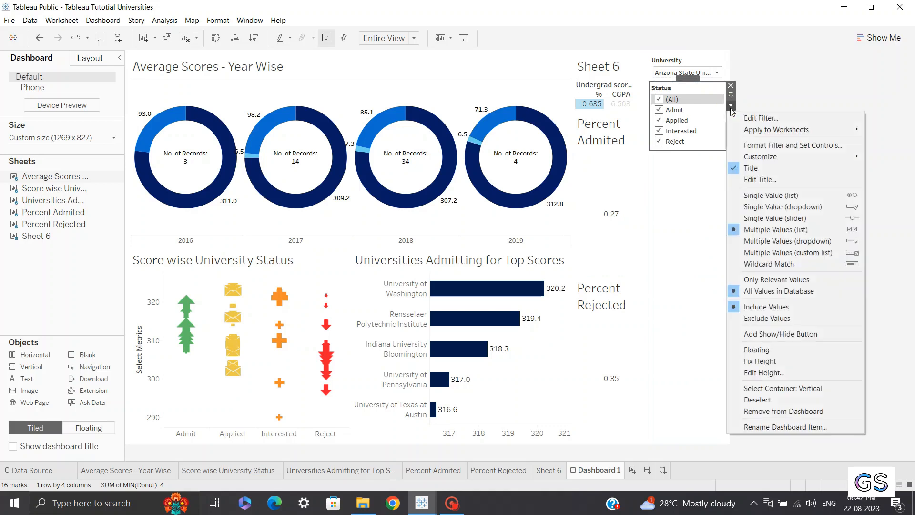
left_click(790, 241)
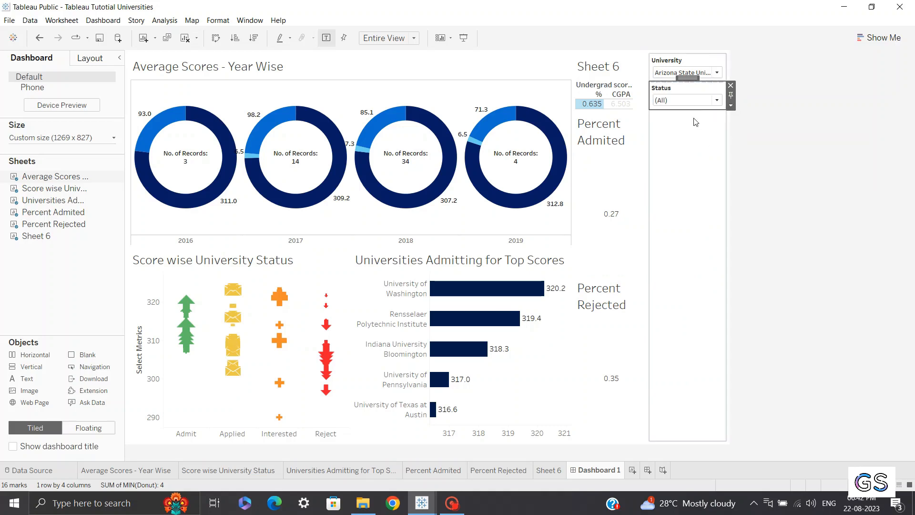
left_click(689, 104)
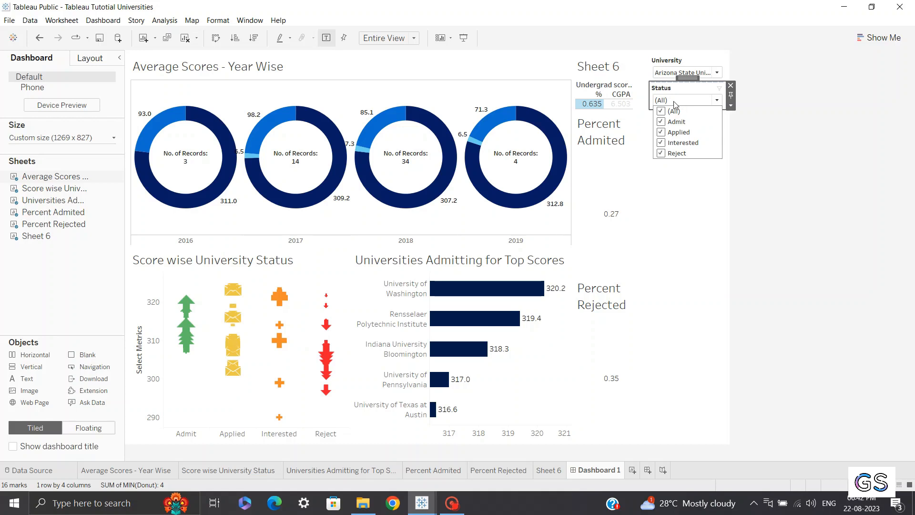
left_click(711, 98)
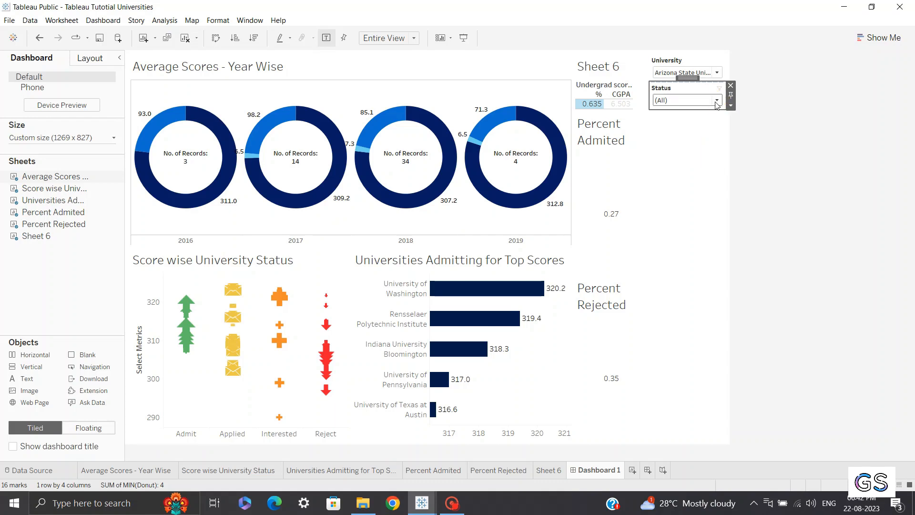
left_click(766, 81)
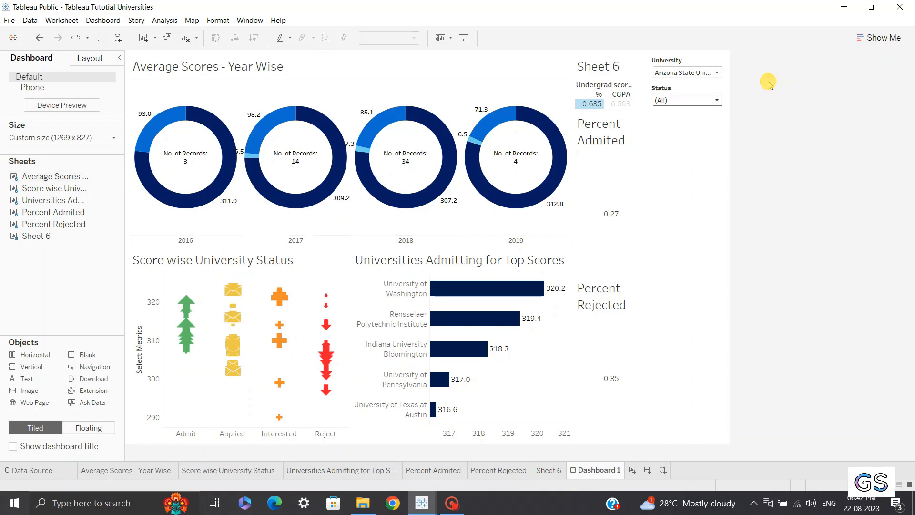
Set the University filter to show only relevant values
left_click(688, 57)
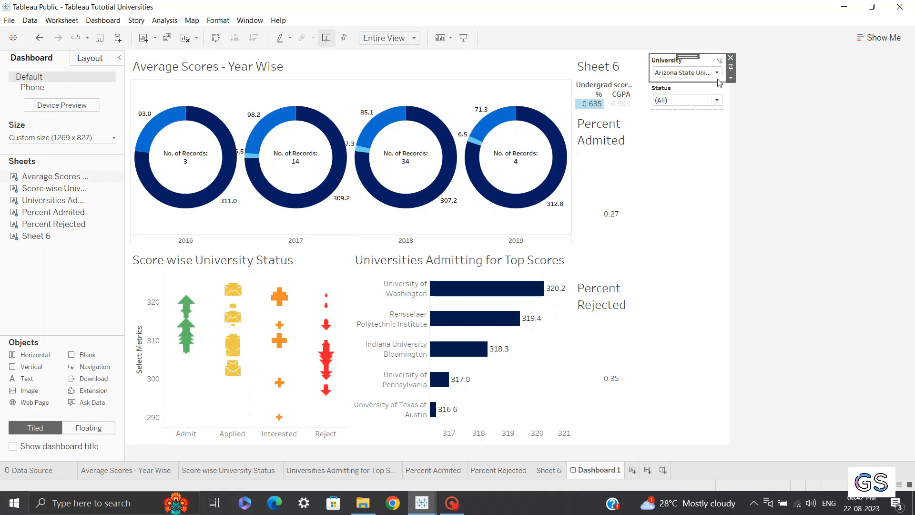
left_click(731, 78)
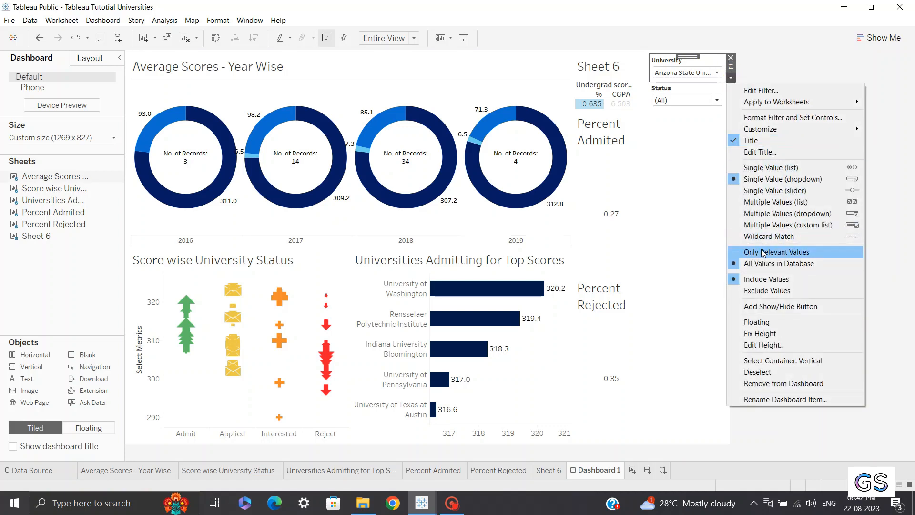
left_click(763, 253)
Set the Status filter to show only relevant values
left_click(687, 88)
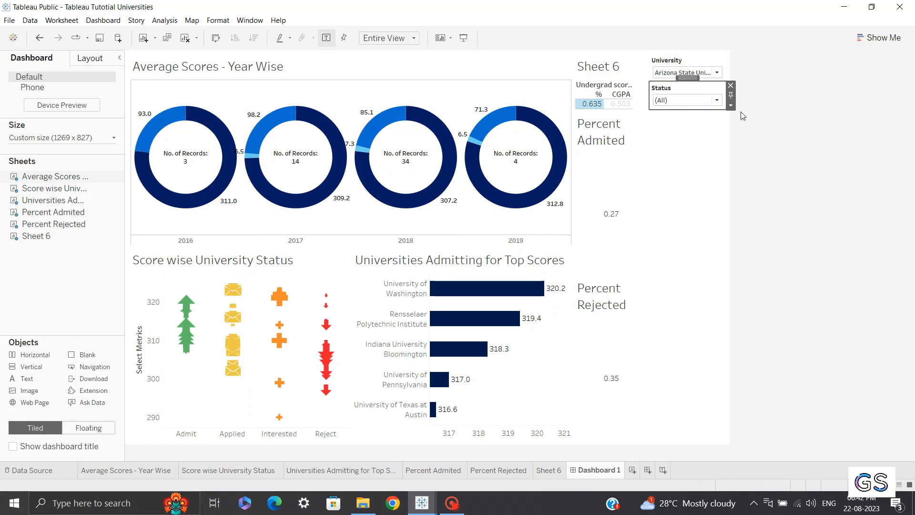
left_click(730, 104)
left_click(783, 281)
left_click(742, 109)
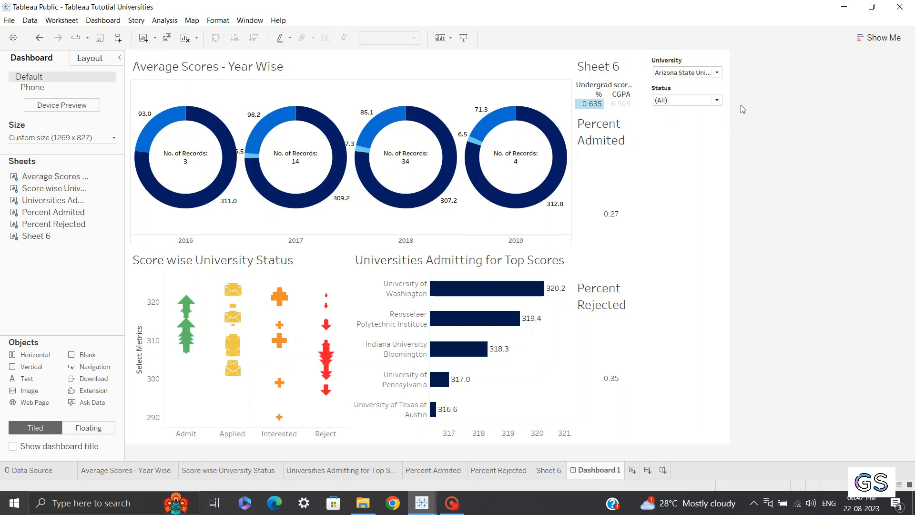
left_click(710, 93)
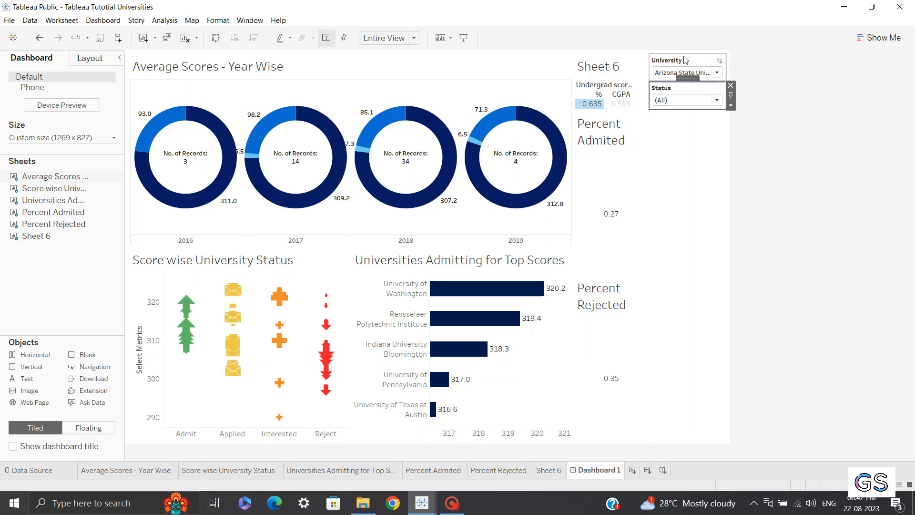
Set the University filter to University of California, Los Angeles and review the Status filter's values
left_click(672, 71)
left_click(674, 72)
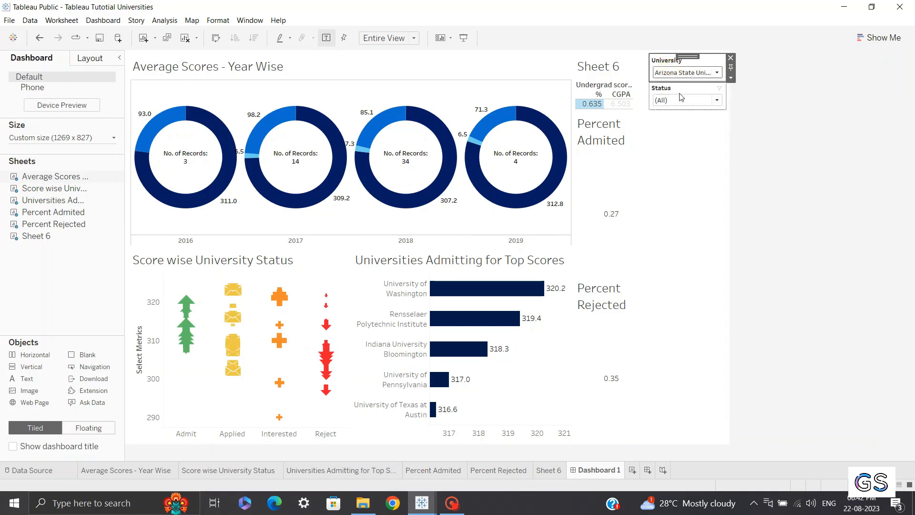
left_click(682, 98)
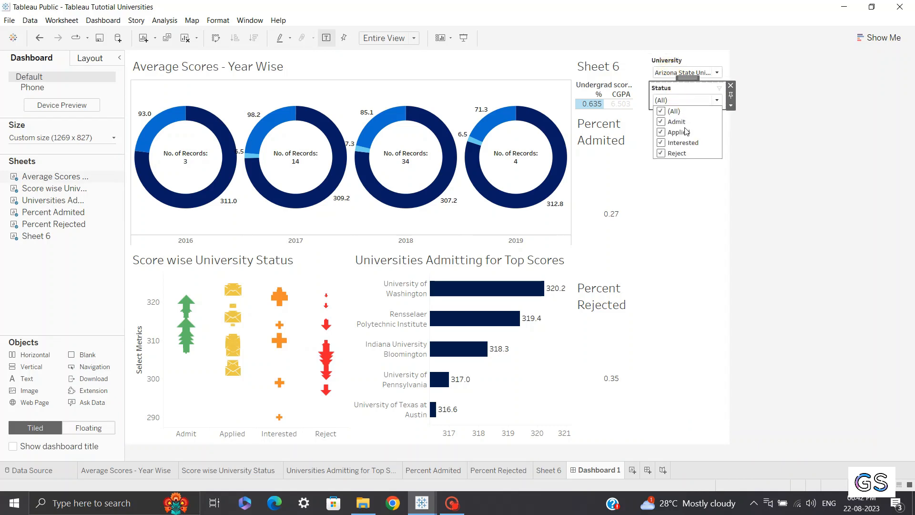
left_click(673, 72)
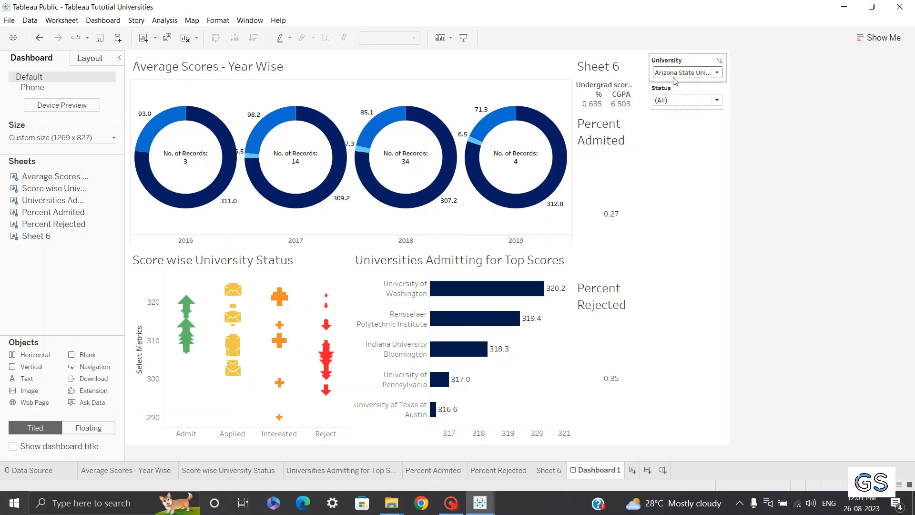
left_click(673, 76)
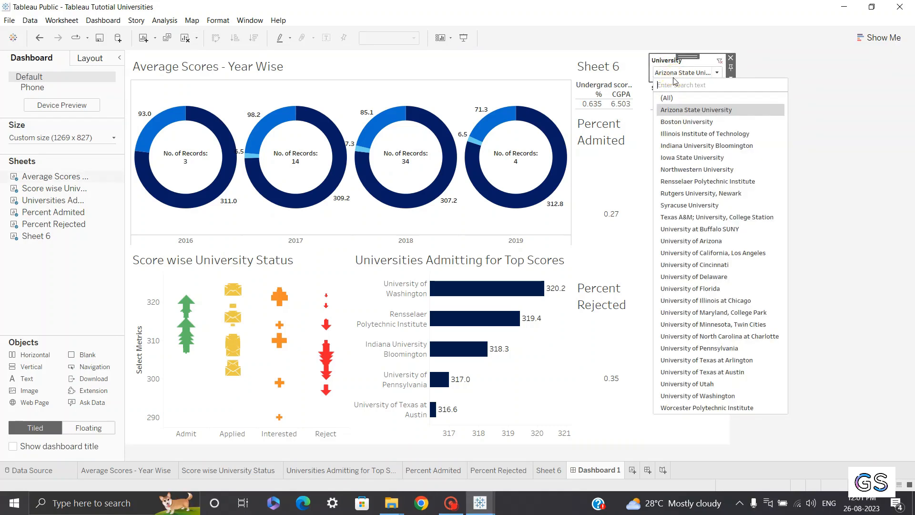
left_click(705, 253)
left_click(679, 99)
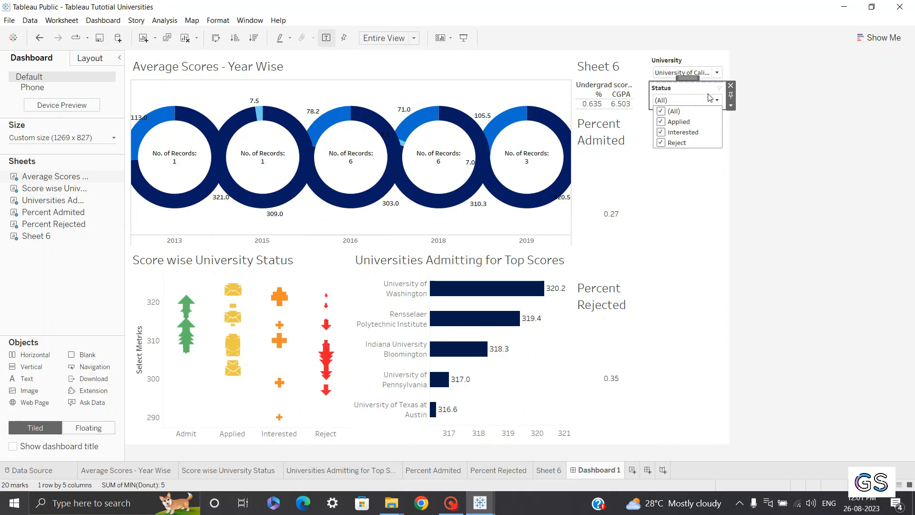
left_click(704, 64)
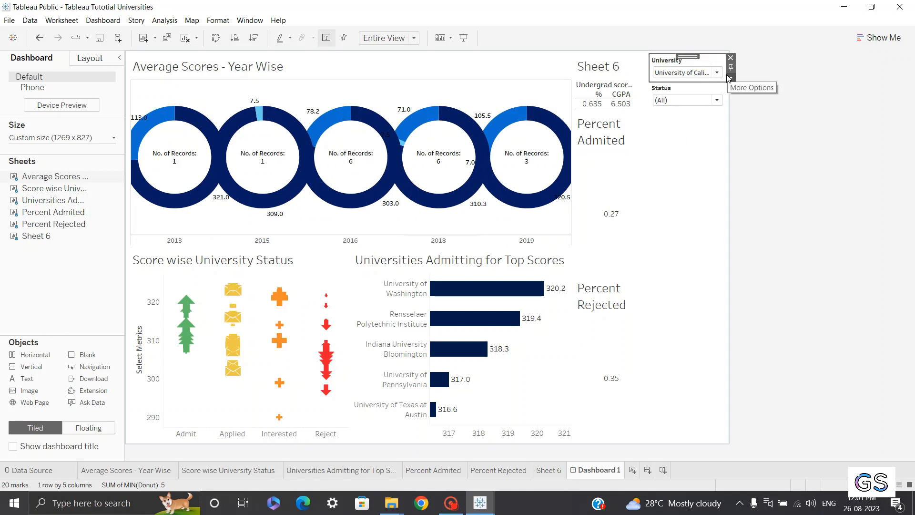
left_click(731, 77)
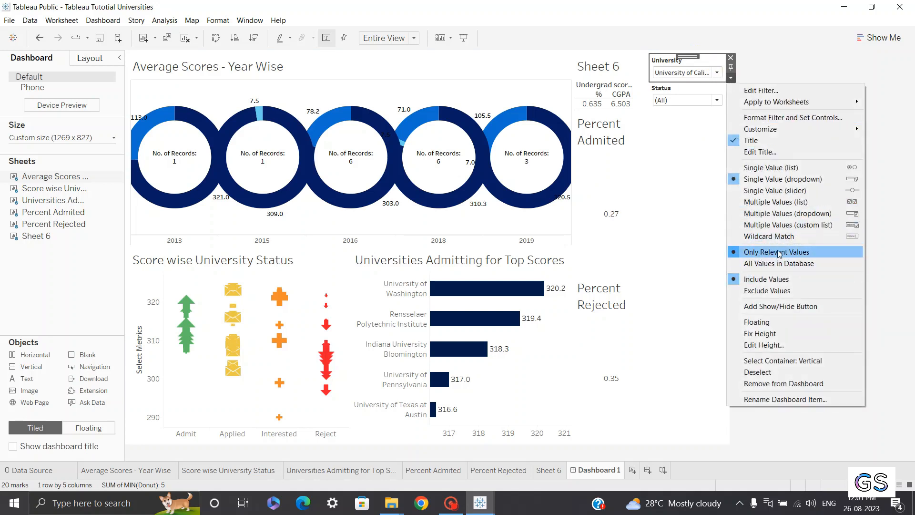
left_click(690, 184)
left_click(761, 139)
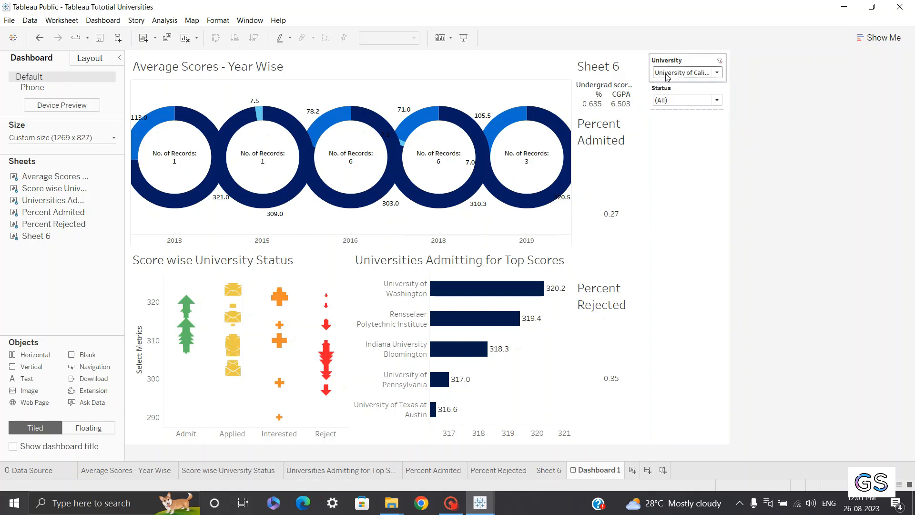
Set the Status filter to show all values in the database
left_click(689, 102)
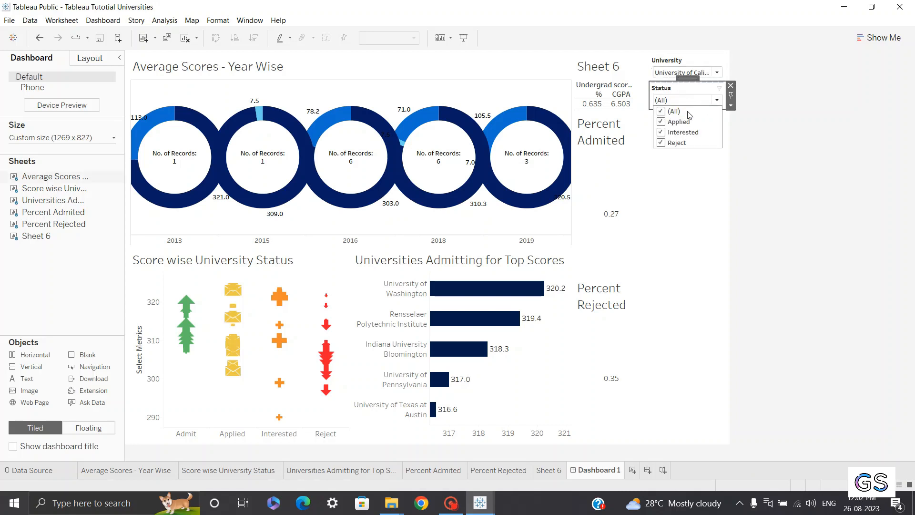
left_click(753, 116)
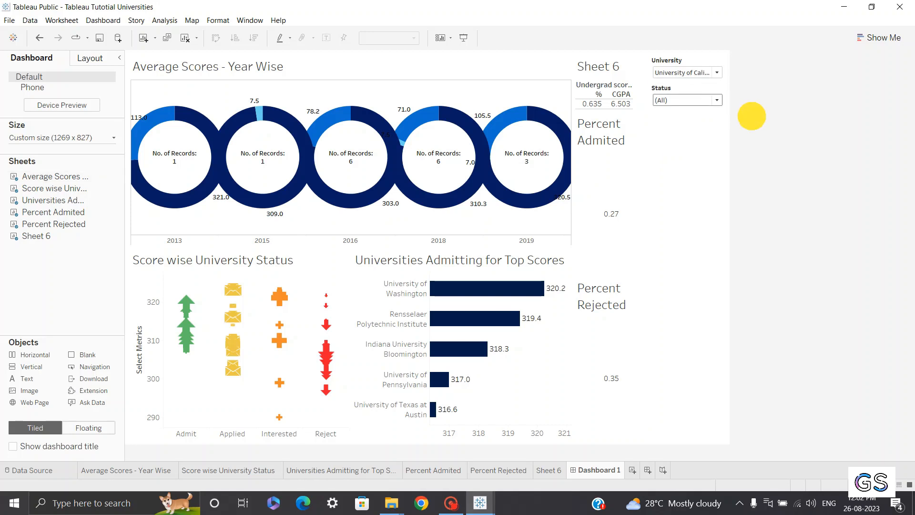
left_click(685, 90)
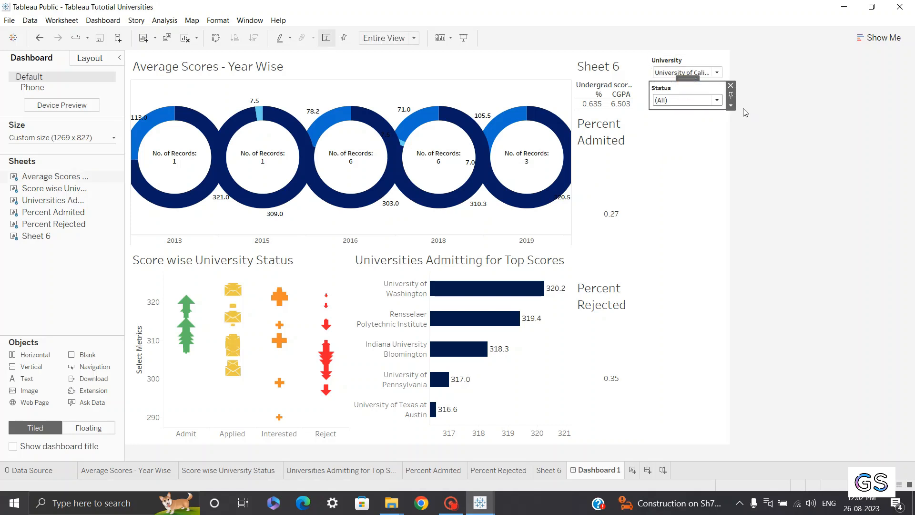
left_click(731, 106)
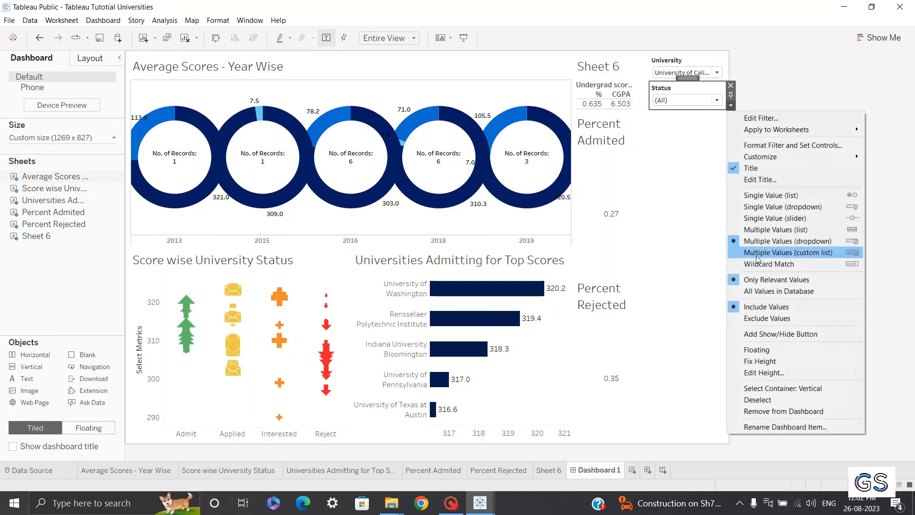
left_click(754, 291)
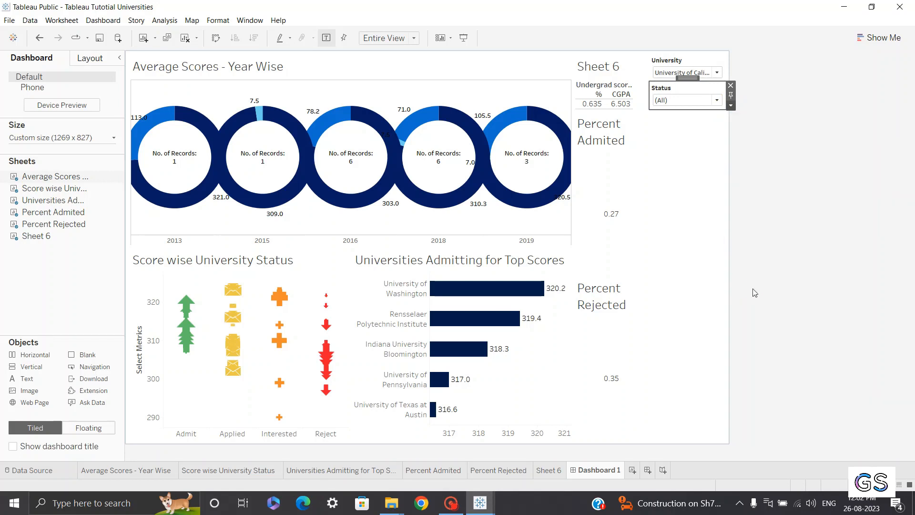
Deselect all Status filter values and toggle the Admit value
left_click(706, 102)
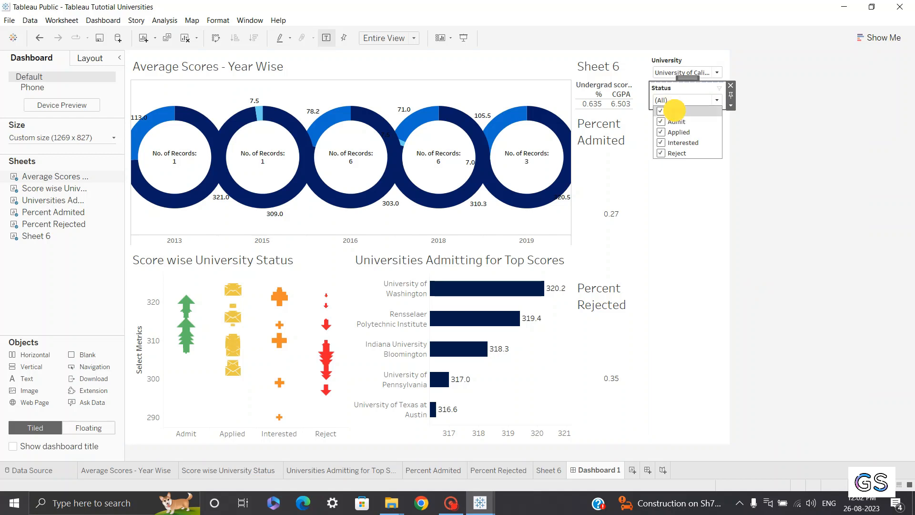
left_click(669, 112)
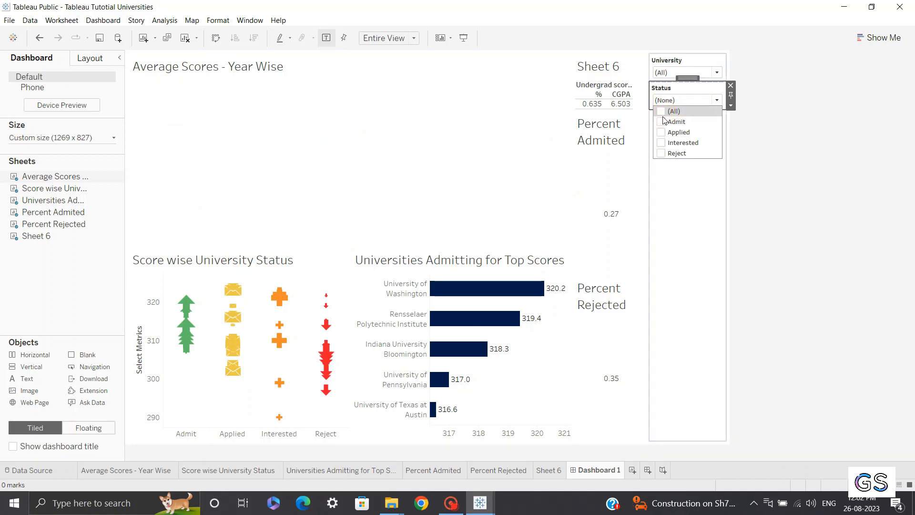
left_click(664, 126)
left_click(661, 122)
Restore the Status filter to only relevant values and reselect all statuses
left_click(731, 105)
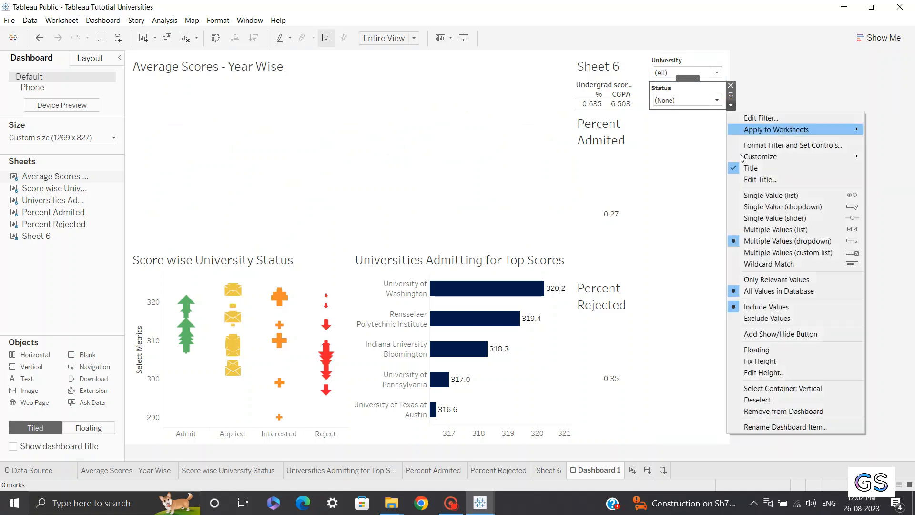
left_click(753, 279)
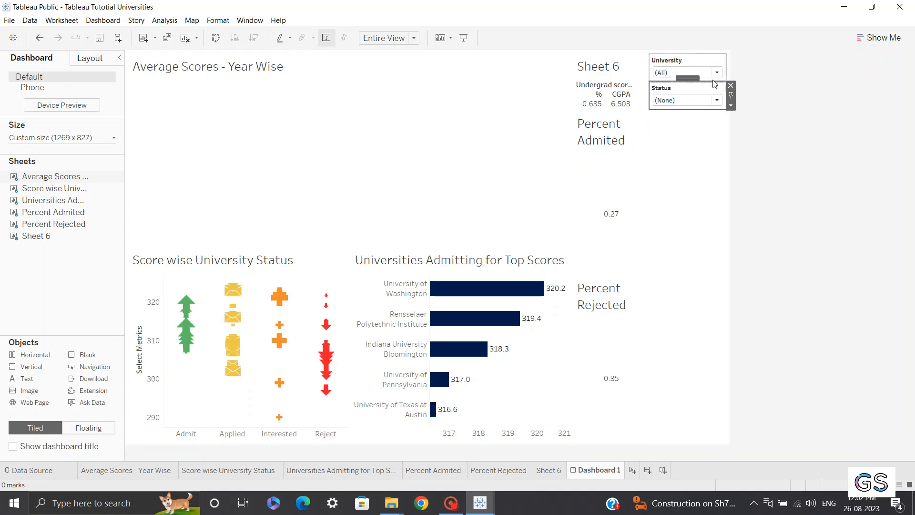
left_click(688, 100)
left_click(661, 112)
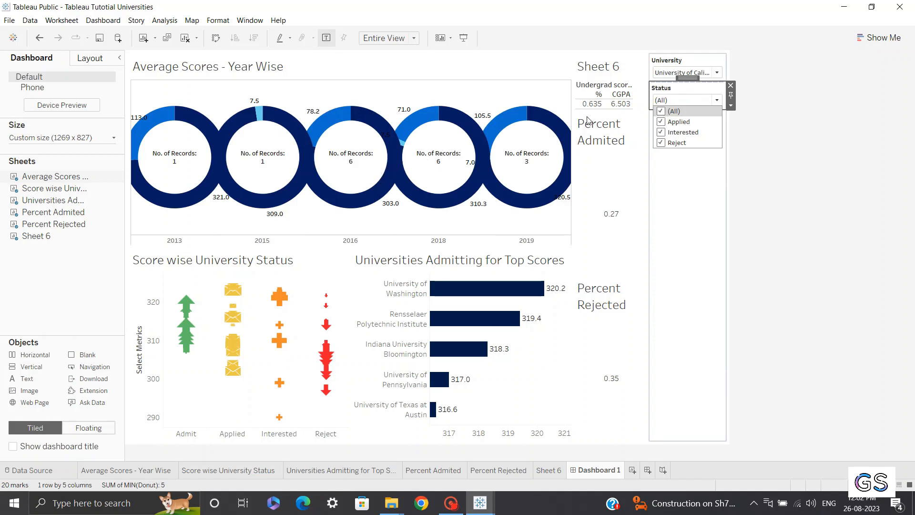
left_click(782, 141)
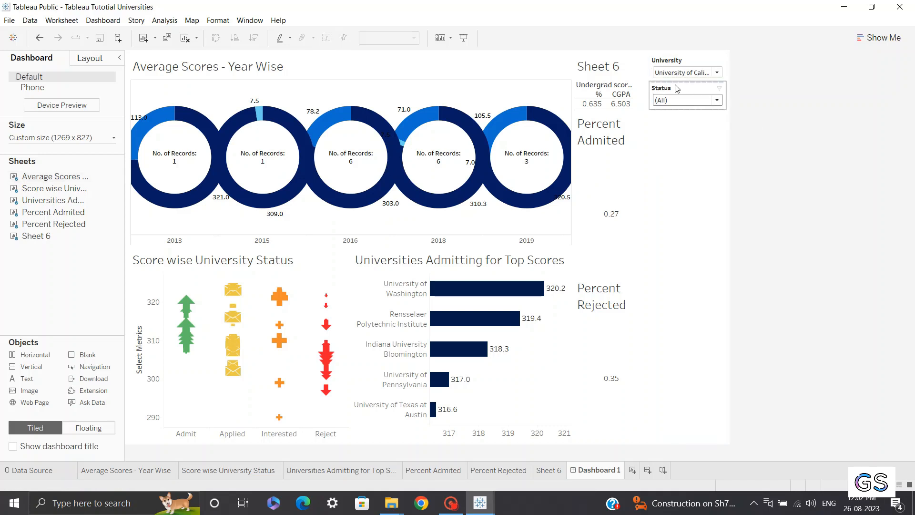
Apply the Status filter to the selected worksheets Percent Admited and Percent Rejected
mouse_move(459, 149)
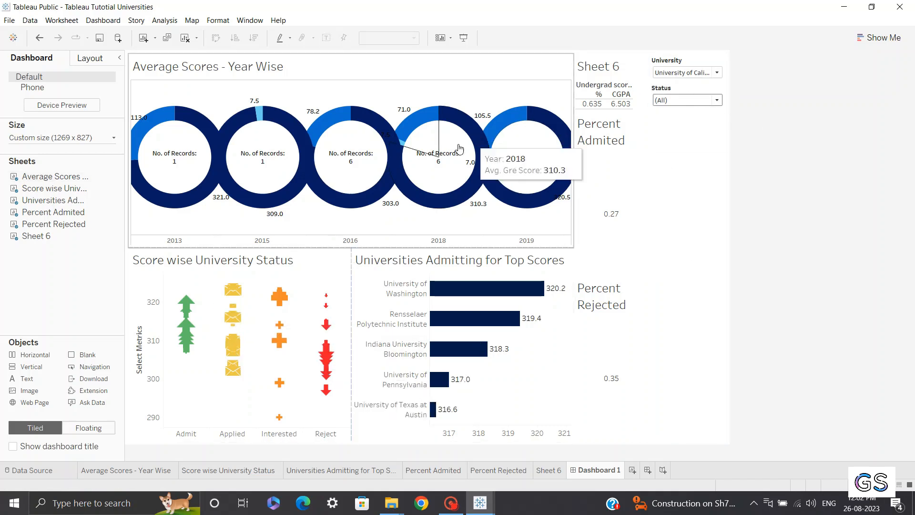
left_click(671, 91)
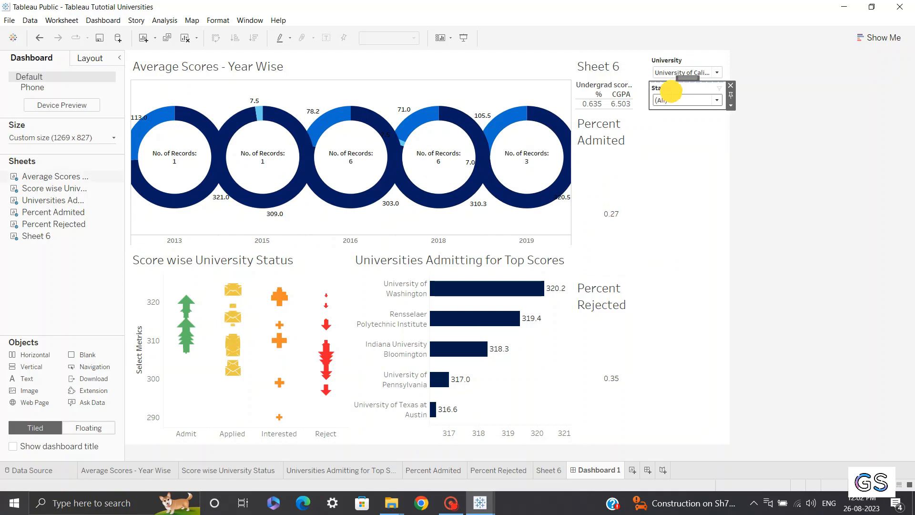
left_click(732, 106)
mouse_move(773, 133)
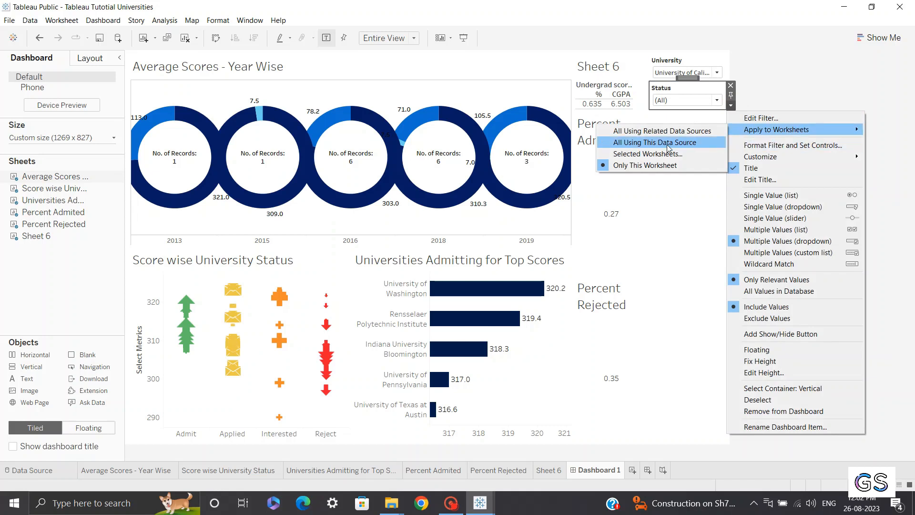
left_click(639, 155)
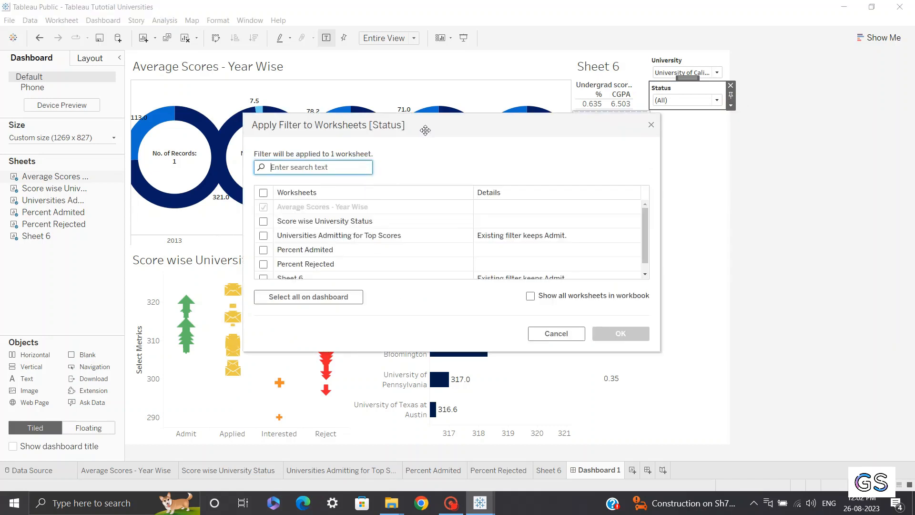
left_click_drag(426, 130, 532, 100)
scroll(428, 200, "down", 1)
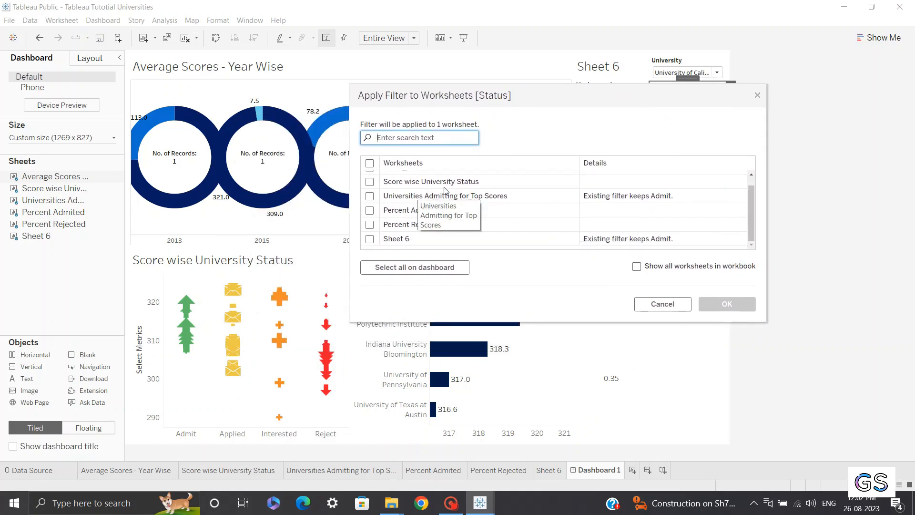
left_click(370, 212)
left_click(370, 225)
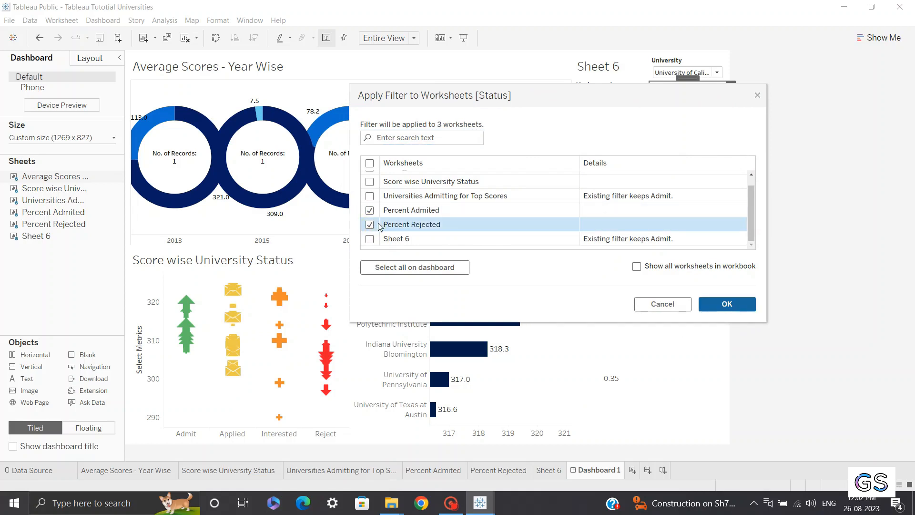
Add Score wise University Status and Universities Admitting for Top Scores to the Status filter's worksheets and confirm
scroll(382, 226, "up", 1)
left_click(370, 193)
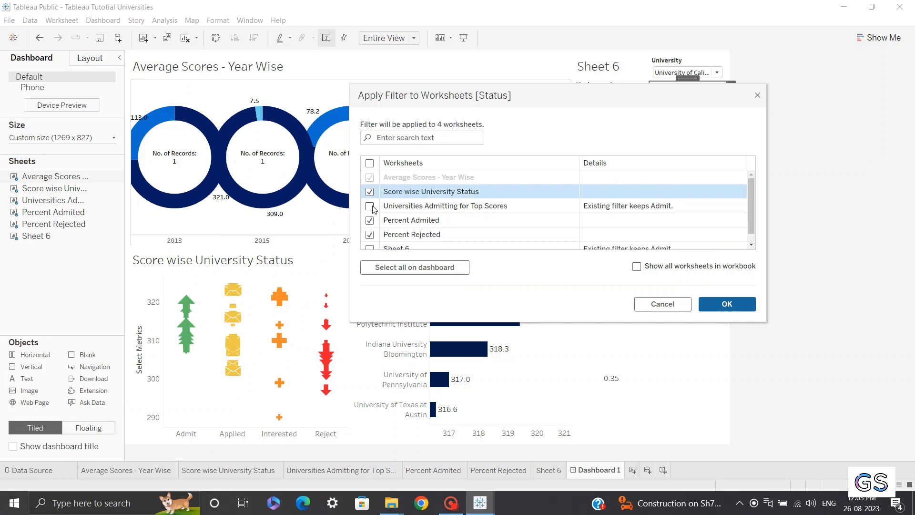
left_click(371, 208)
scroll(422, 197, "down", 1)
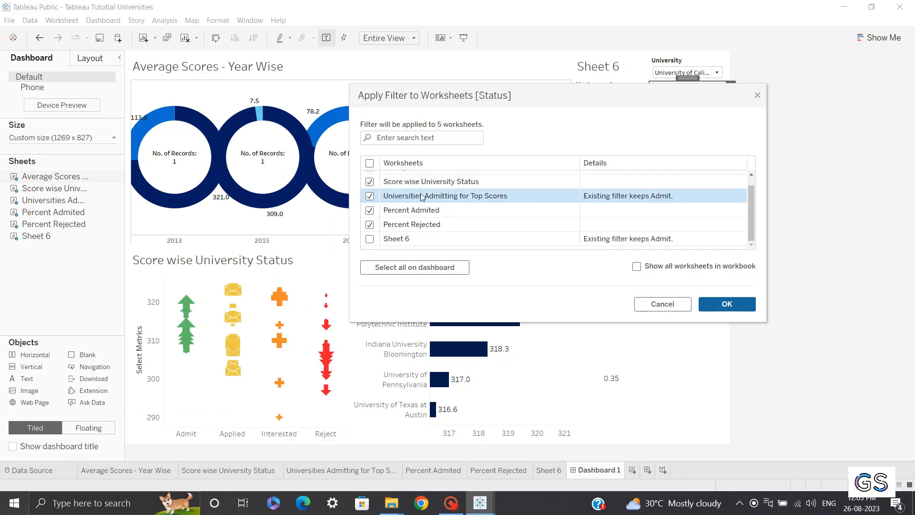
left_click(730, 304)
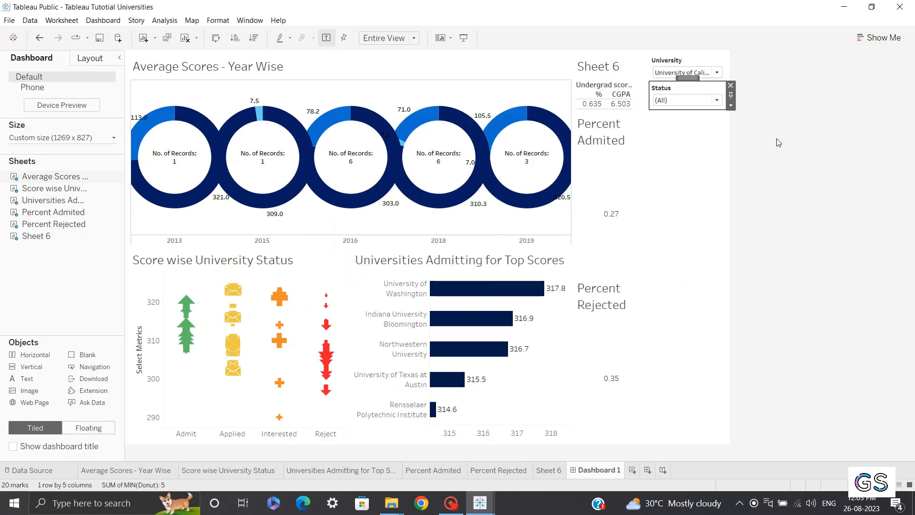
Set the Status filter to show only Applied
left_click(779, 142)
left_click(690, 104)
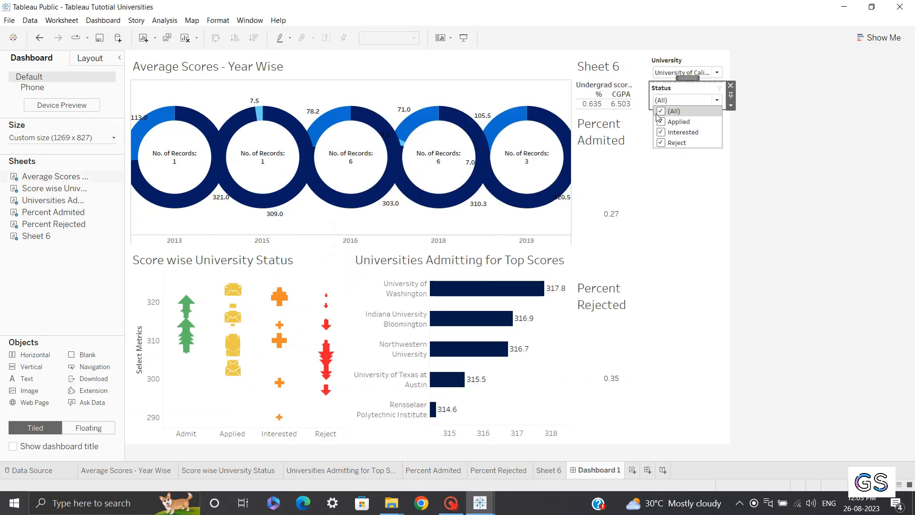
left_click(668, 112)
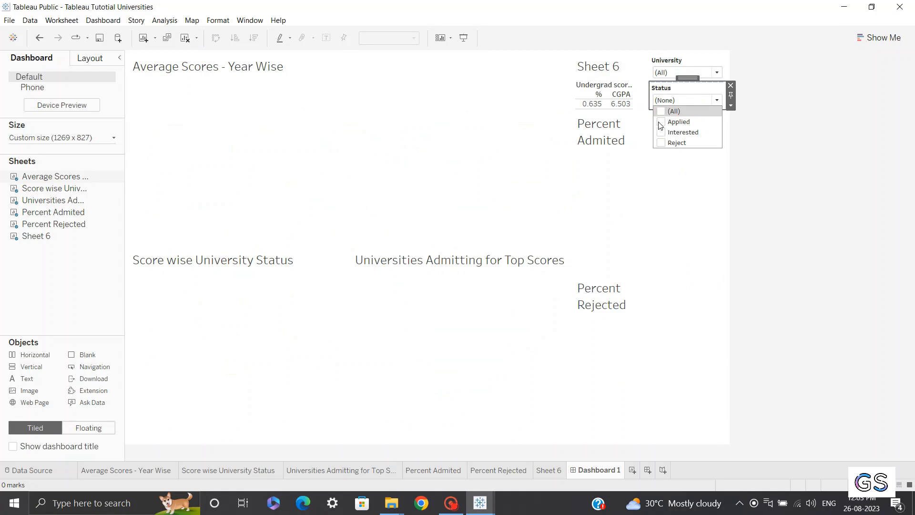
left_click(662, 123)
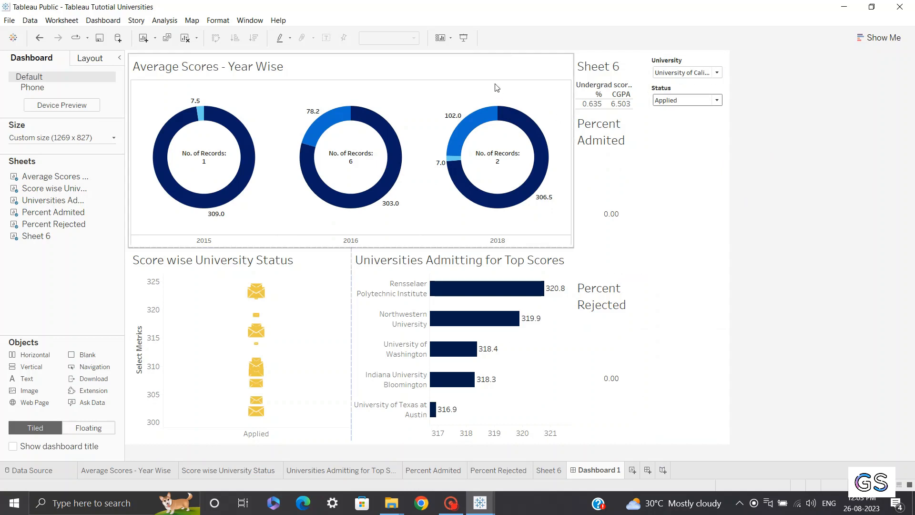
left_click(504, 75)
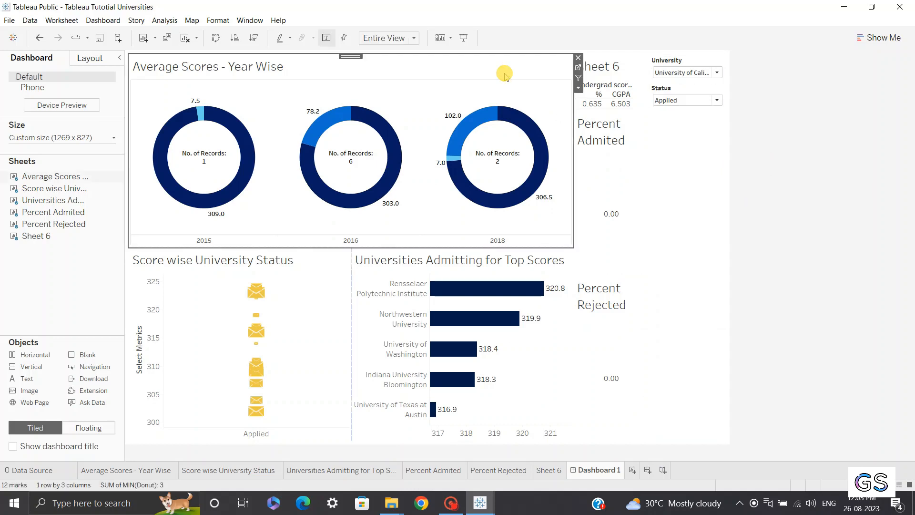
left_click(580, 87)
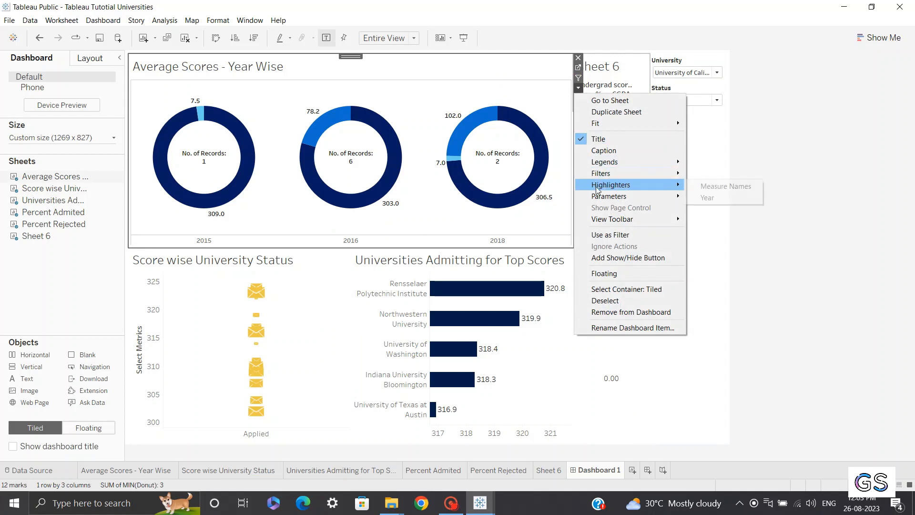
mouse_move(600, 198)
left_click(789, 229)
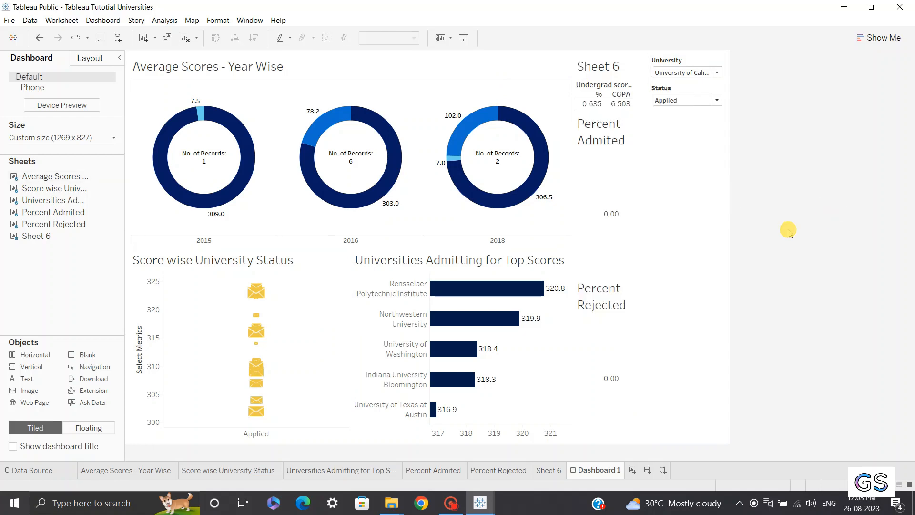
Show the Metrics parameter control on the dashboard from the Universities Admitting for Top Scores sheet
left_click(478, 262)
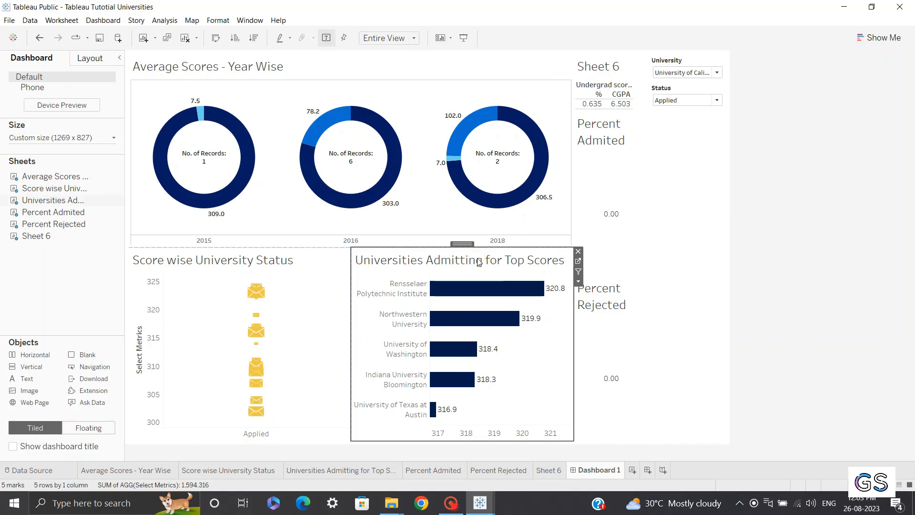
left_click(578, 280)
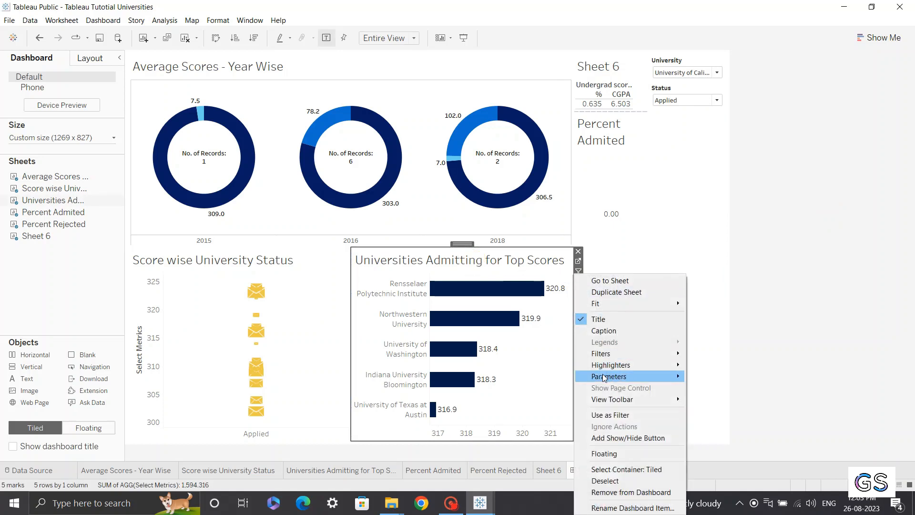
mouse_move(604, 378)
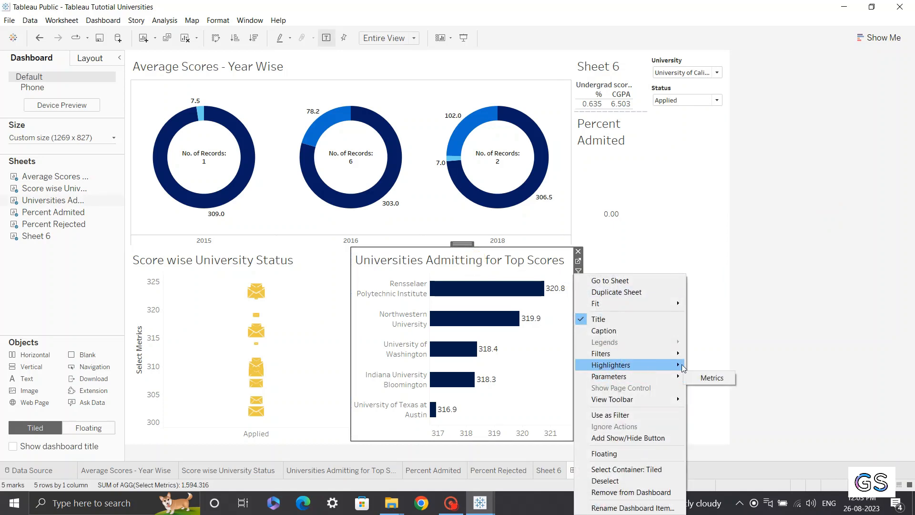
left_click(710, 378)
Switch the Metrics parameter to IELTS and set the Status filter to (All)
left_click(678, 122)
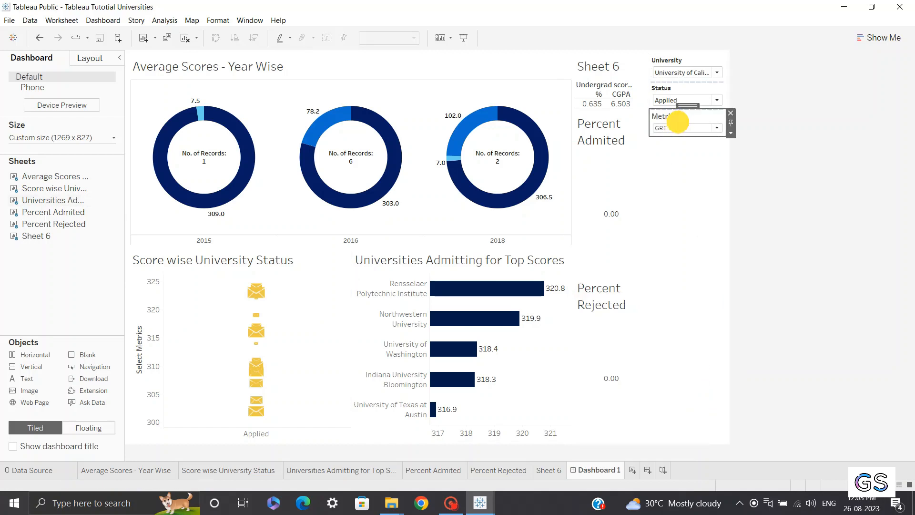
left_click(676, 129)
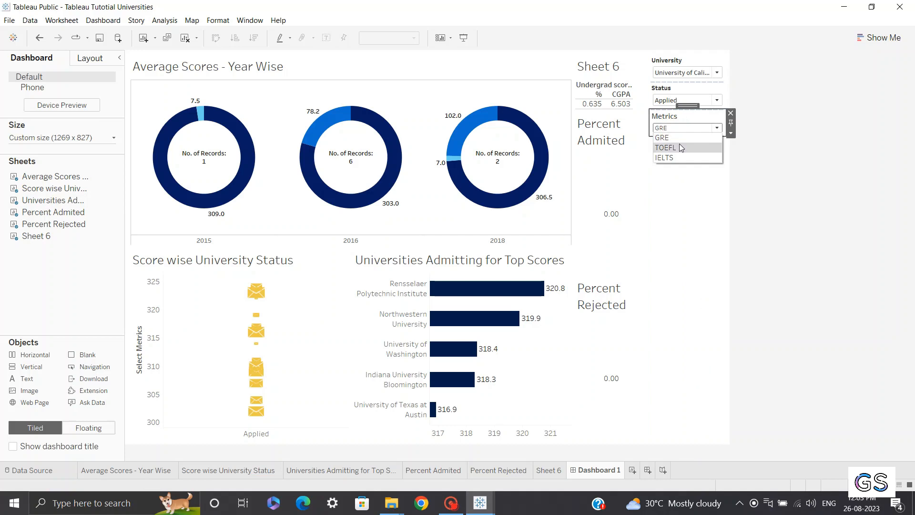
left_click(665, 158)
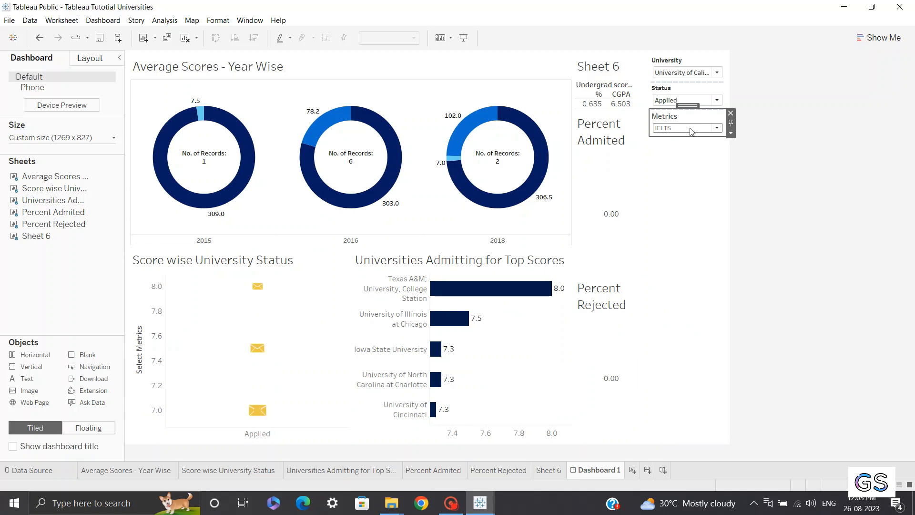
left_click(667, 101)
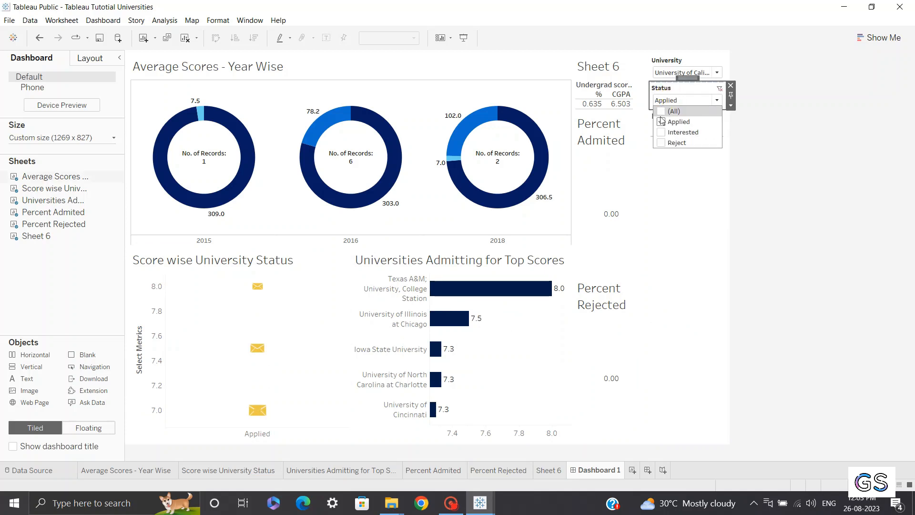
left_click(661, 111)
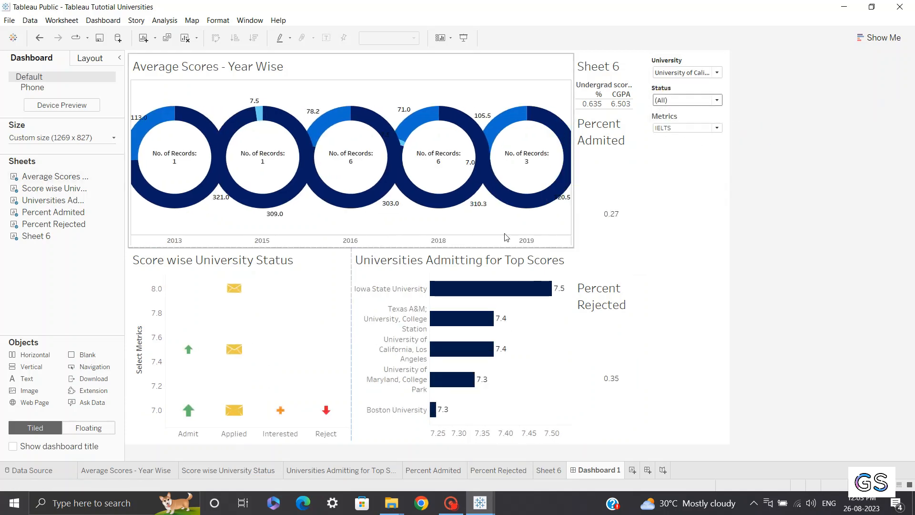
Check which filters the Universities Admitting for Top Scores and Average Scores - Year Wise sheets offer
left_click(458, 260)
left_click(578, 270)
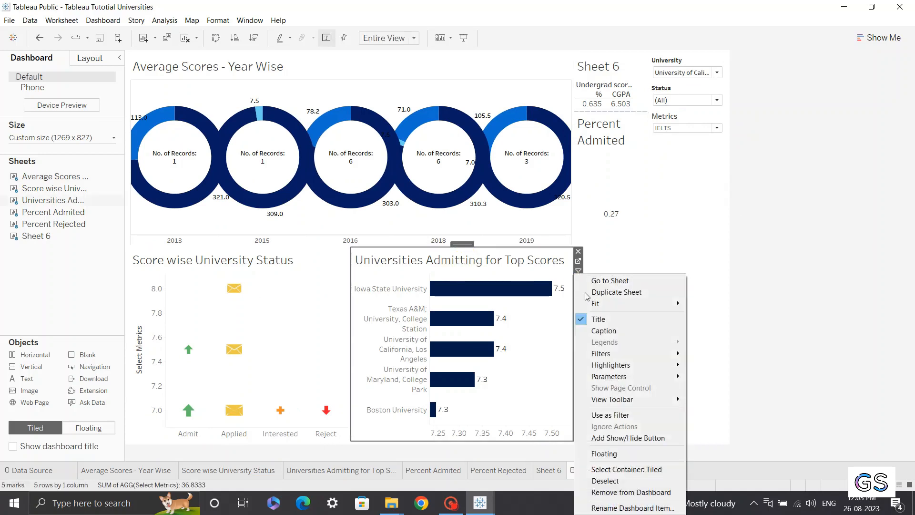
mouse_move(597, 356)
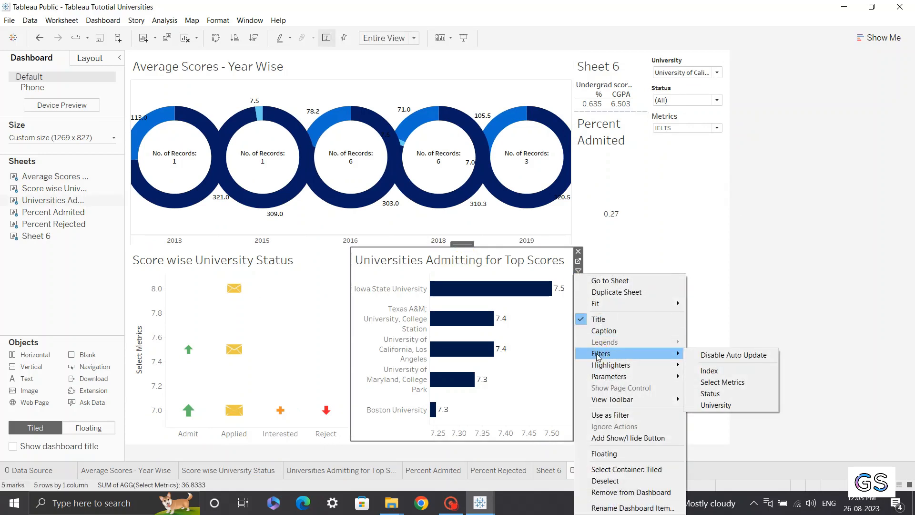
left_click(700, 272)
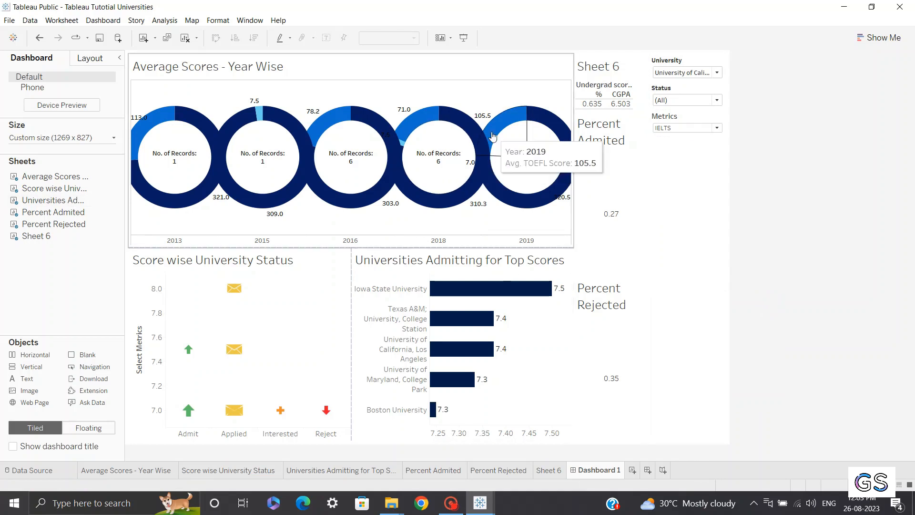
left_click(510, 64)
left_click(578, 87)
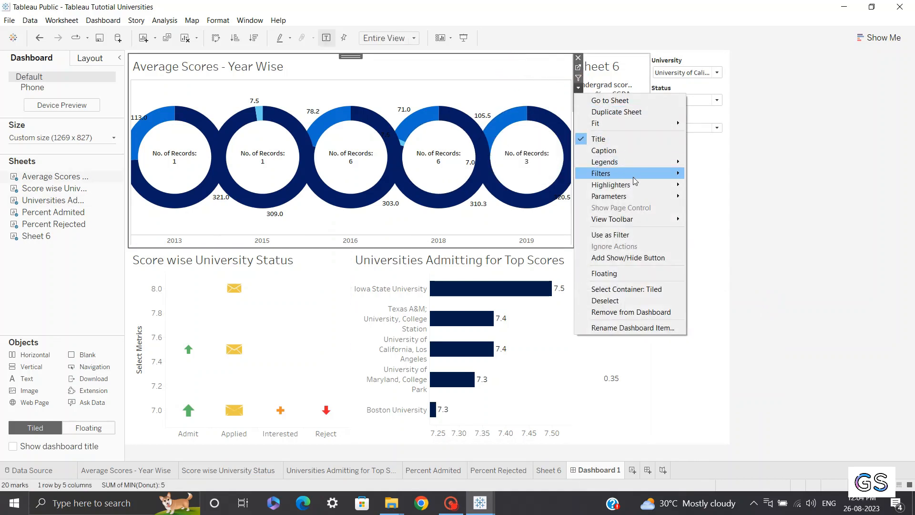
mouse_move(634, 176)
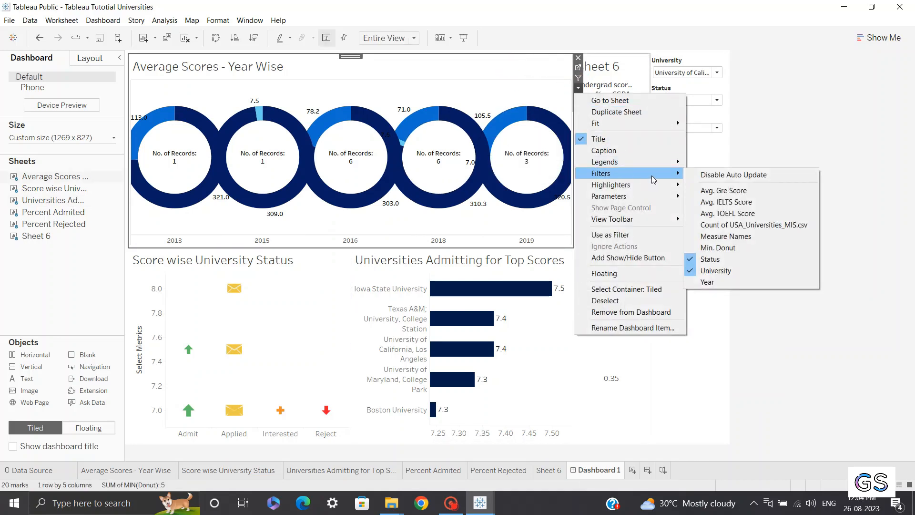
left_click(879, 170)
Add Season as a filter with all values on the Average Scores - Year Wise worksheet and return to the dashboard
left_click(513, 71)
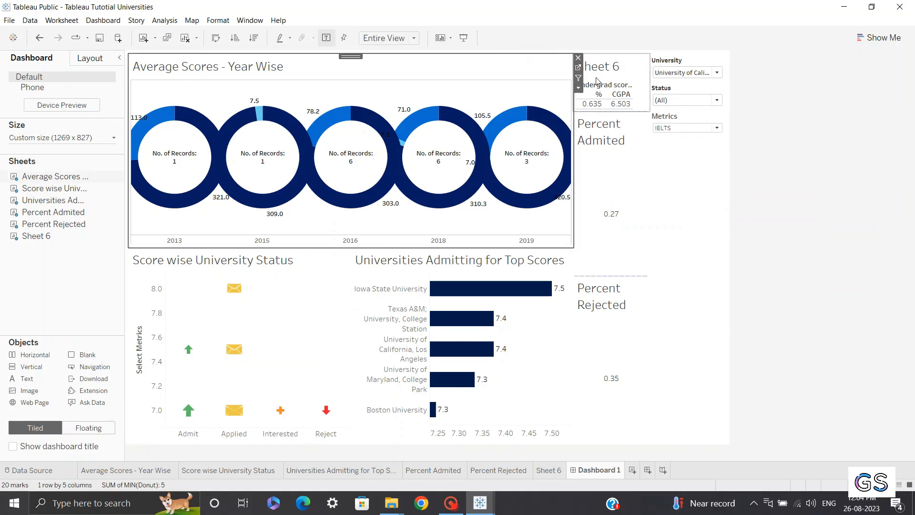
left_click(578, 69)
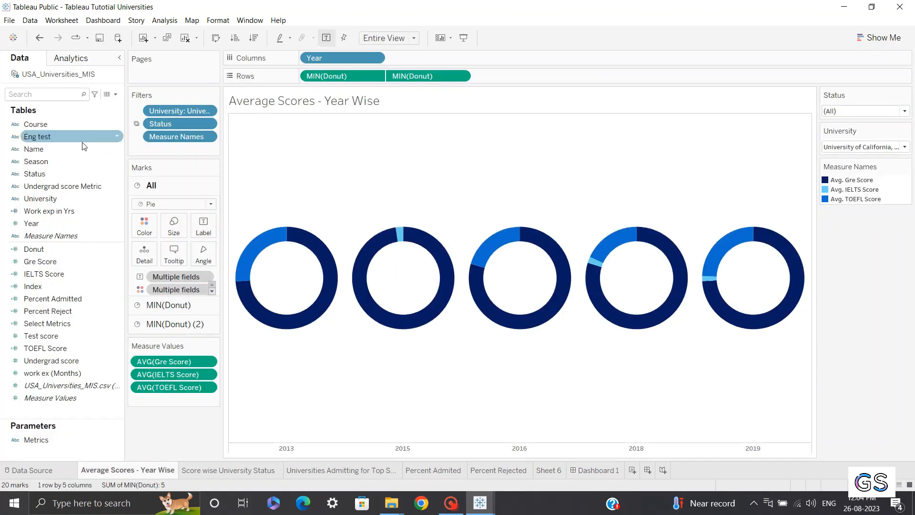
mouse_move(43, 162)
left_mouse_down()
mouse_move(178, 139)
mouse_move(169, 145)
left_mouse_up()
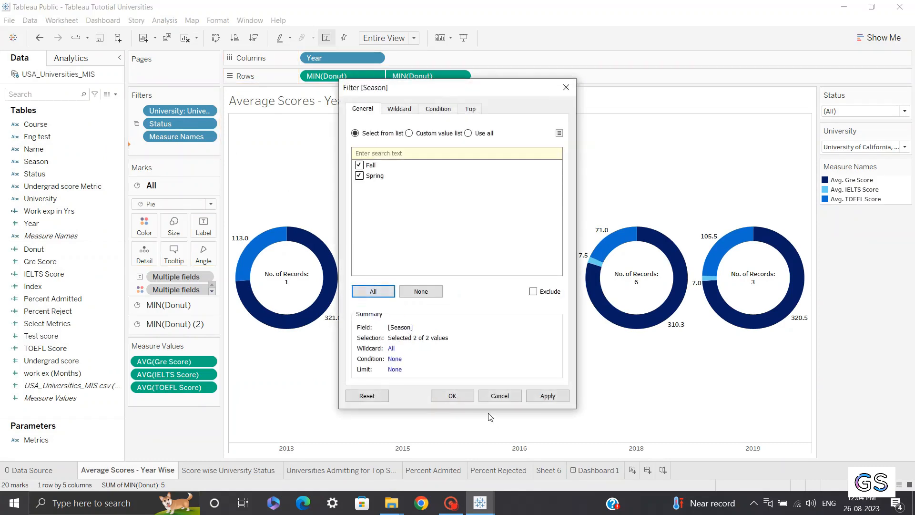
left_click(454, 391)
left_click(577, 471)
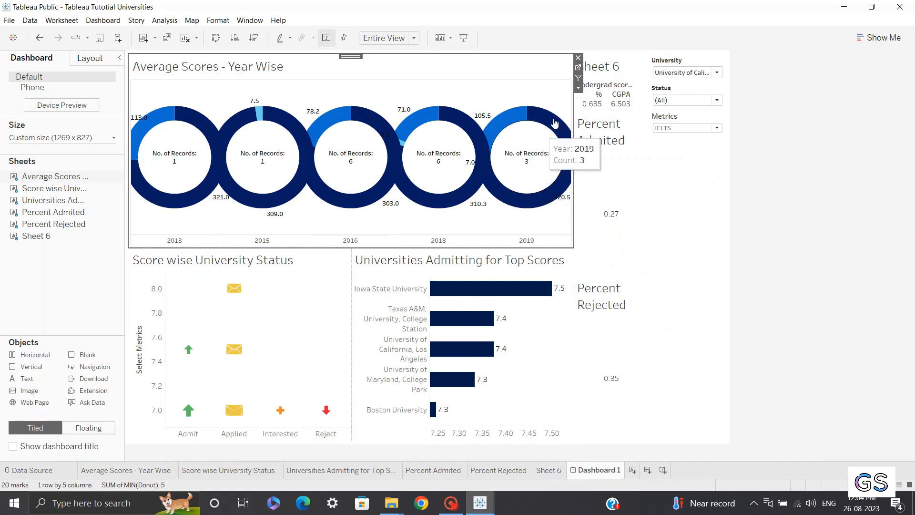
Show the Season filter control on the dashboard from the Average Scores - Year Wise sheet
left_click(579, 88)
mouse_move(620, 173)
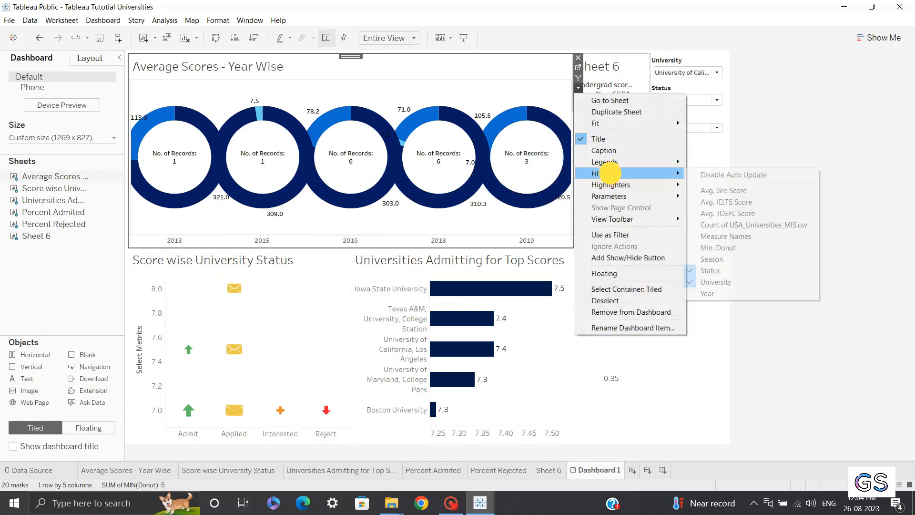
left_click(711, 259)
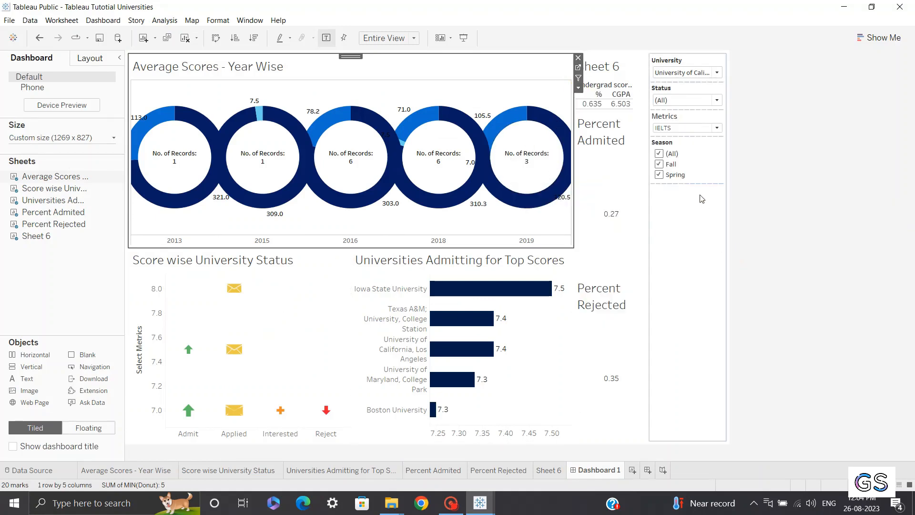
Make the Season filter a single-value dropdown and set it to (All)
left_click(698, 148)
left_click(731, 159)
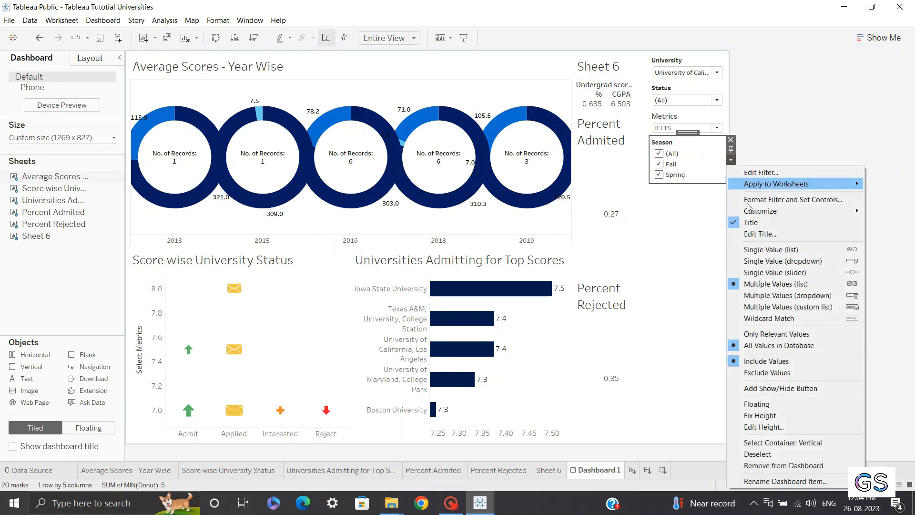
left_click(761, 261)
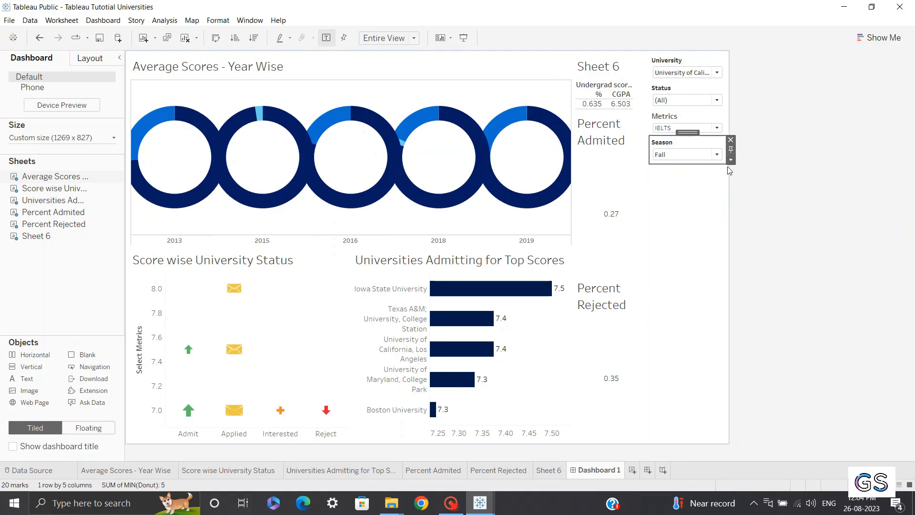
left_click(699, 153)
left_click(681, 164)
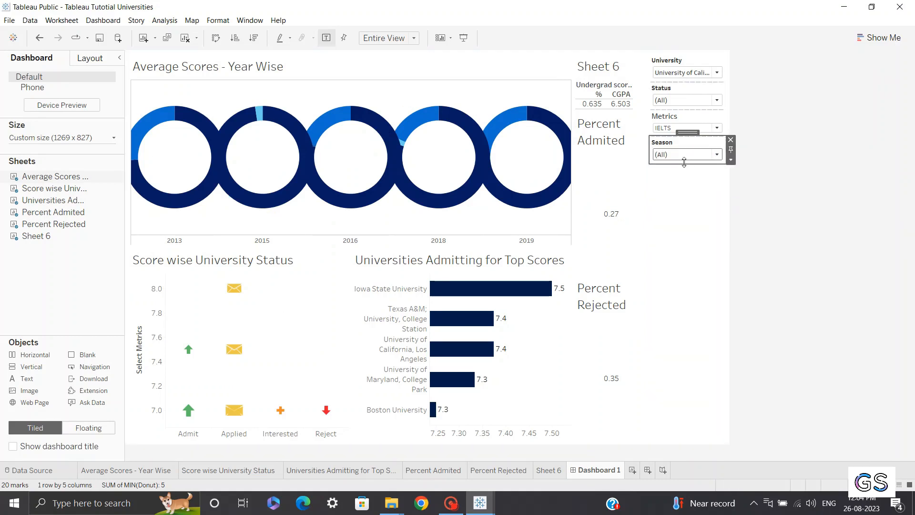
Apply the Season filter to all worksheets on the dashboard
left_click(731, 160)
mouse_move(751, 183)
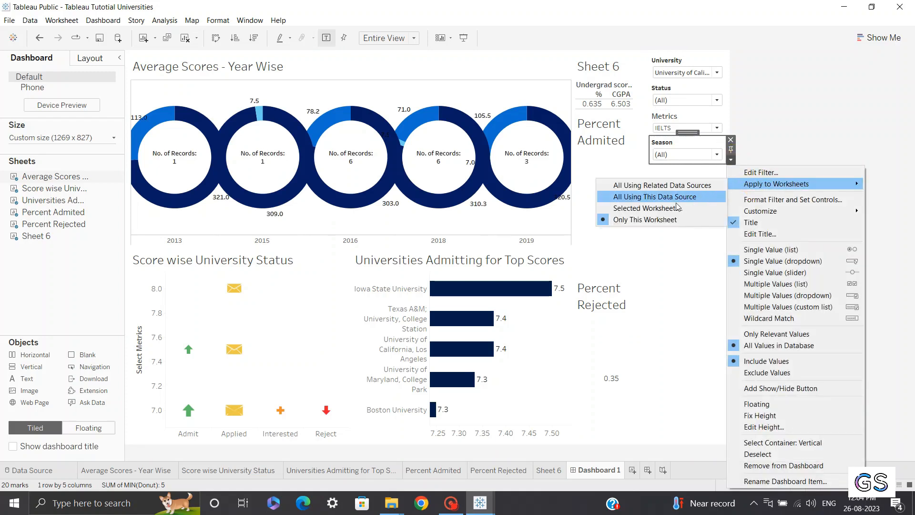
left_click(670, 205)
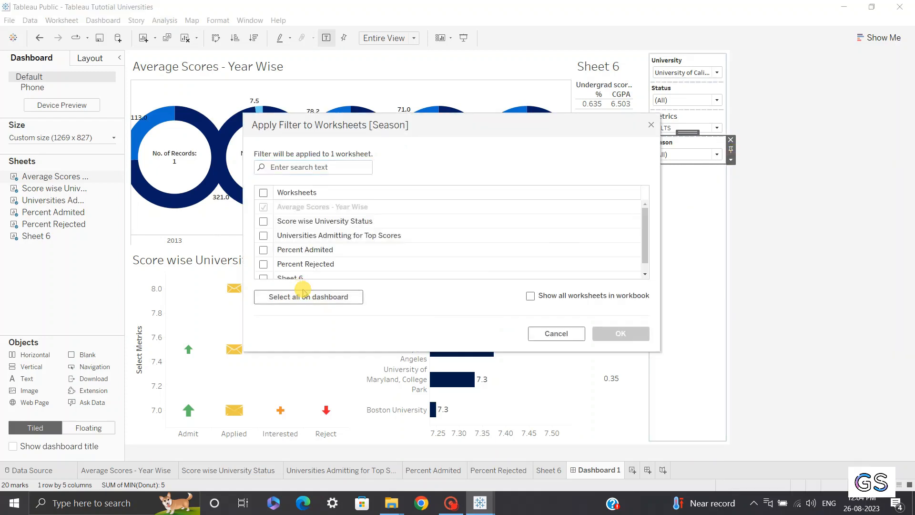
left_click(311, 296)
left_click(621, 334)
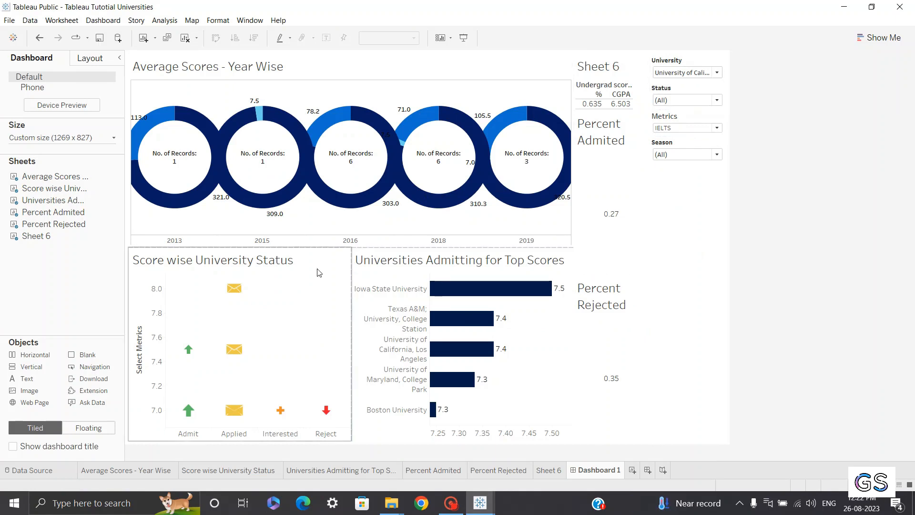
Show the Measure Names colour legend for the Average Scores - Year Wise sheet
left_click(486, 70)
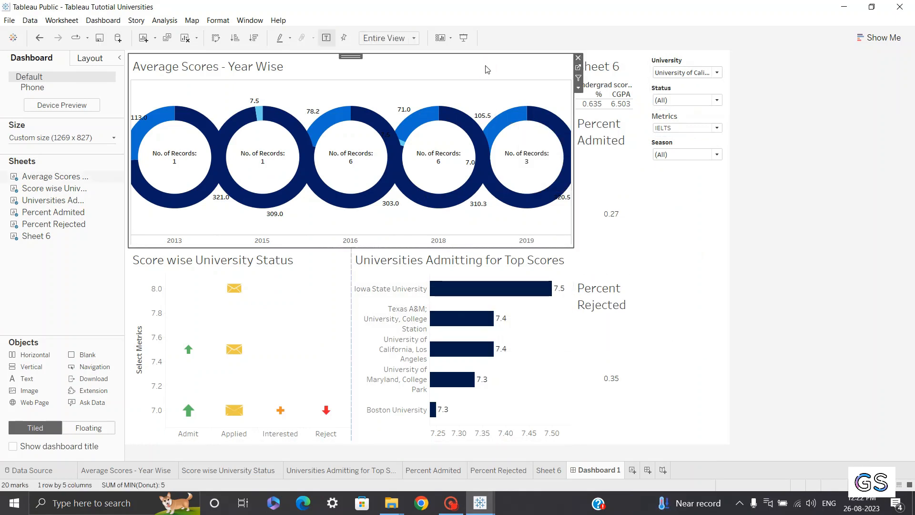
left_click(578, 87)
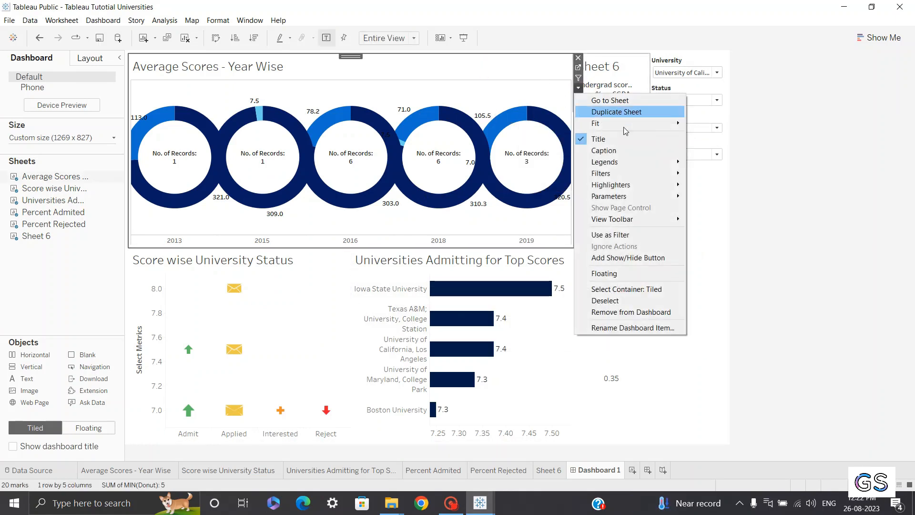
mouse_move(623, 162)
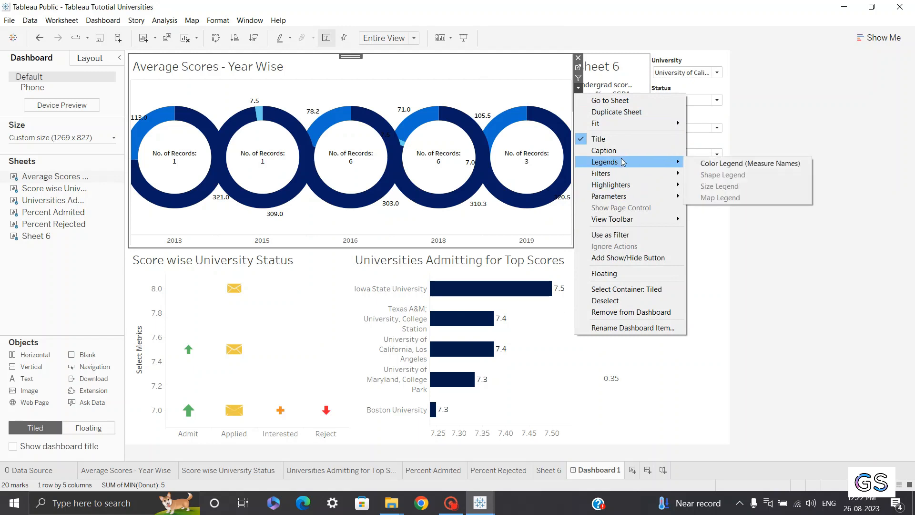
left_click(727, 164)
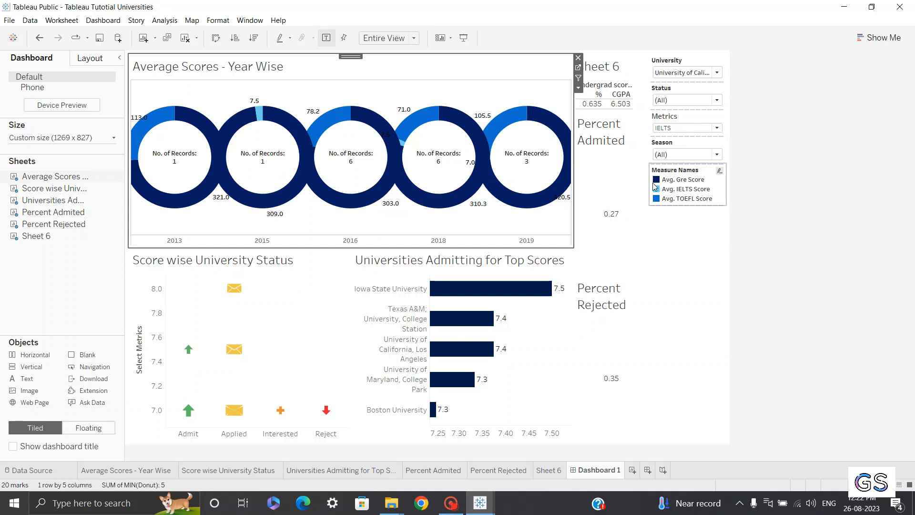
Hide the colour legend's title and arrange its items in a single row
left_click(702, 176)
left_click(731, 186)
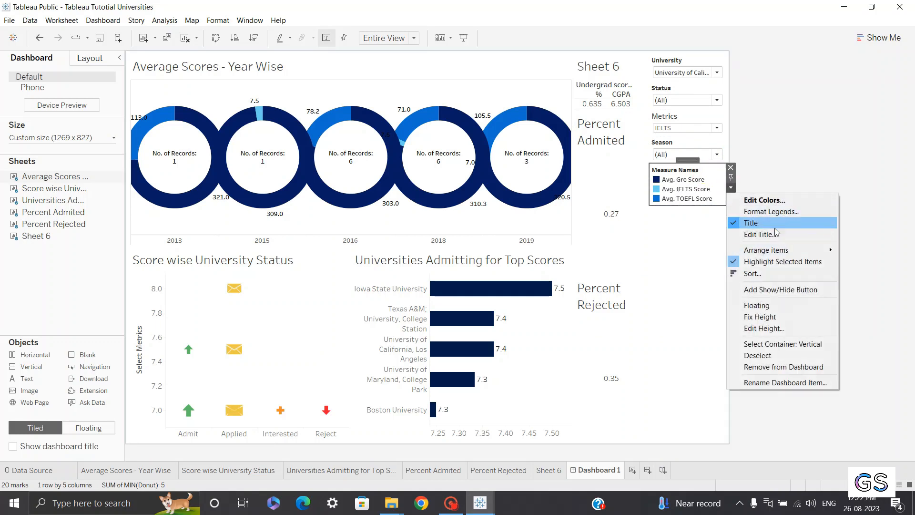
left_click(772, 222)
left_click(731, 187)
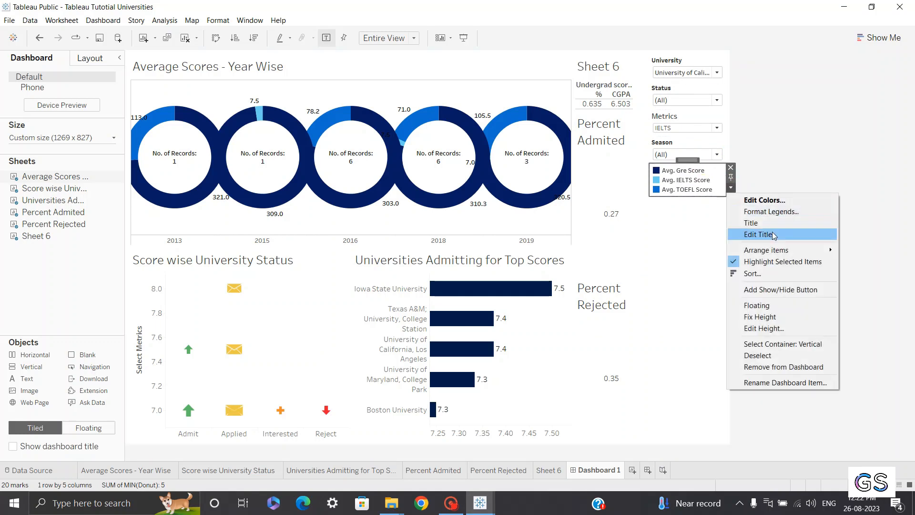
mouse_move(779, 252)
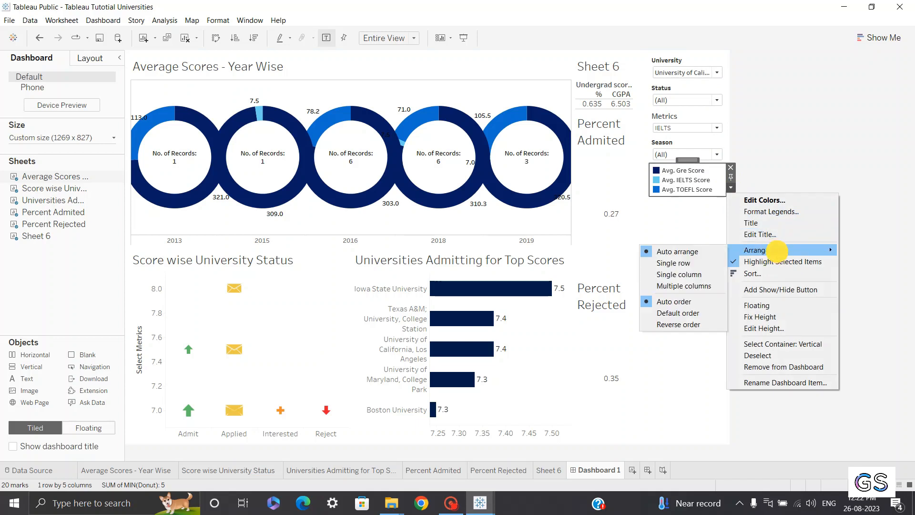
left_click(668, 264)
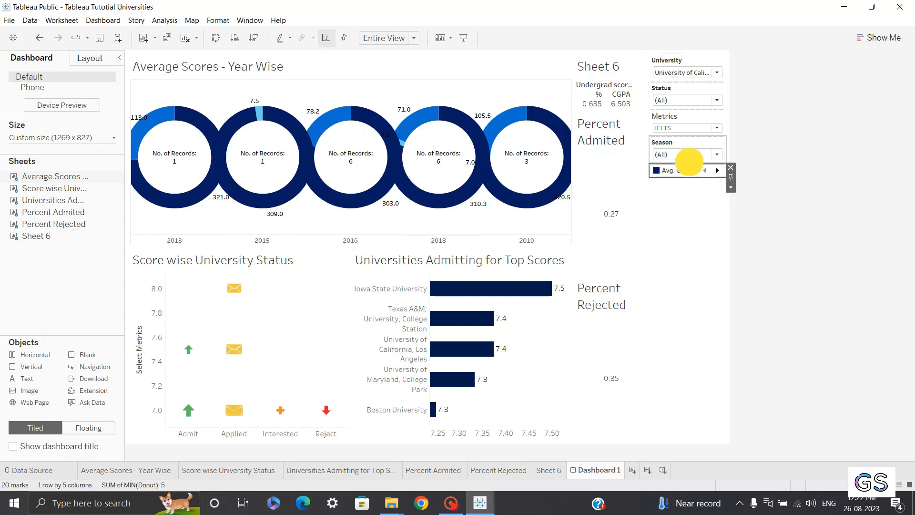
Move the colour legend beneath the Average Scores chart and place a Blank object to its left
left_click_drag(689, 159, 355, 215)
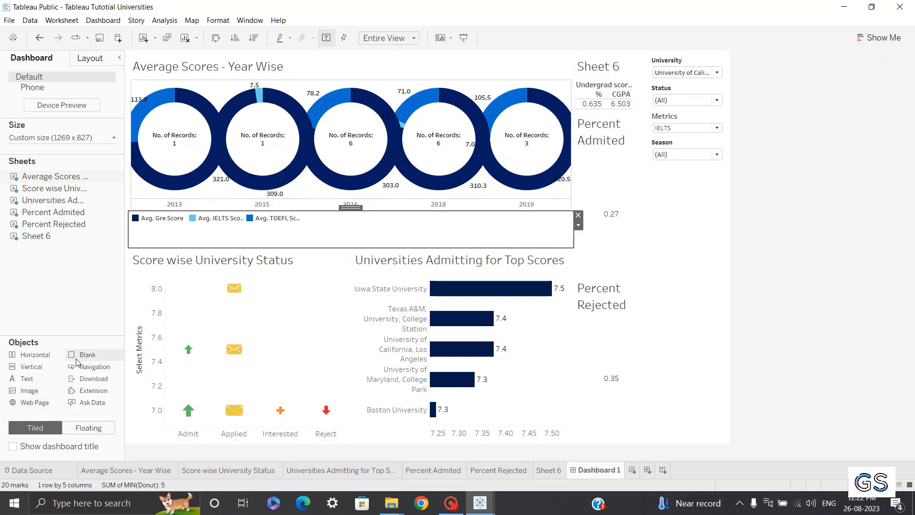
left_click_drag(82, 361, 157, 234)
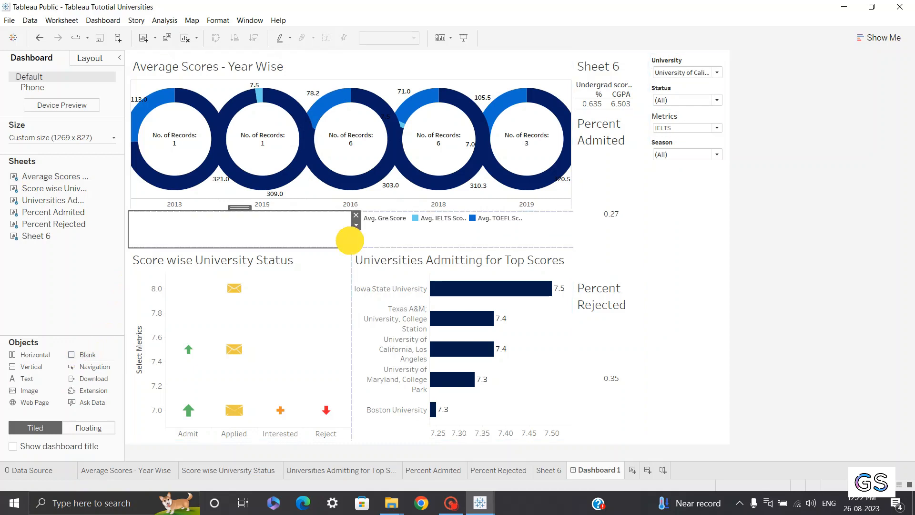
Resize the Blank object and colour legend so the legend sits centred in a slim strip beneath the Average Scores chart
left_click_drag(350, 240, 245, 245)
left_click(309, 233)
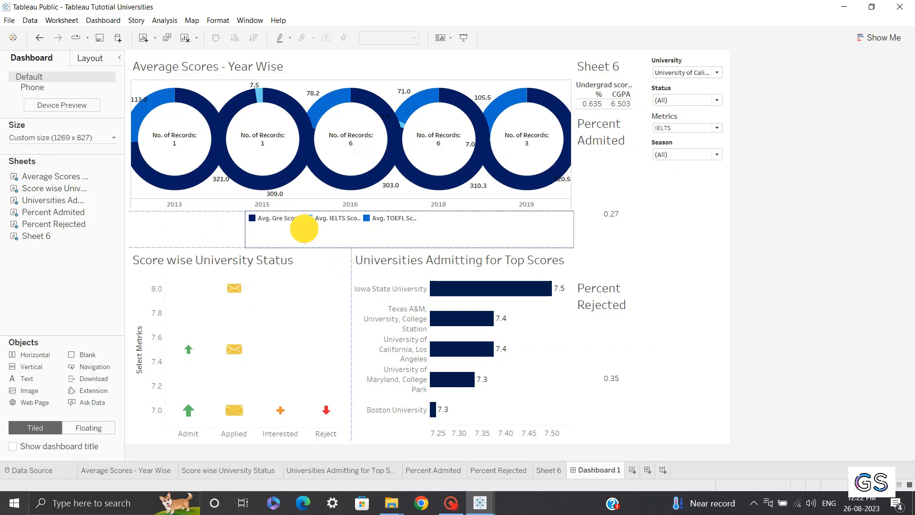
mouse_move(342, 233)
left_mouse_down()
mouse_move(351, 237)
mouse_move(341, 237)
left_mouse_up()
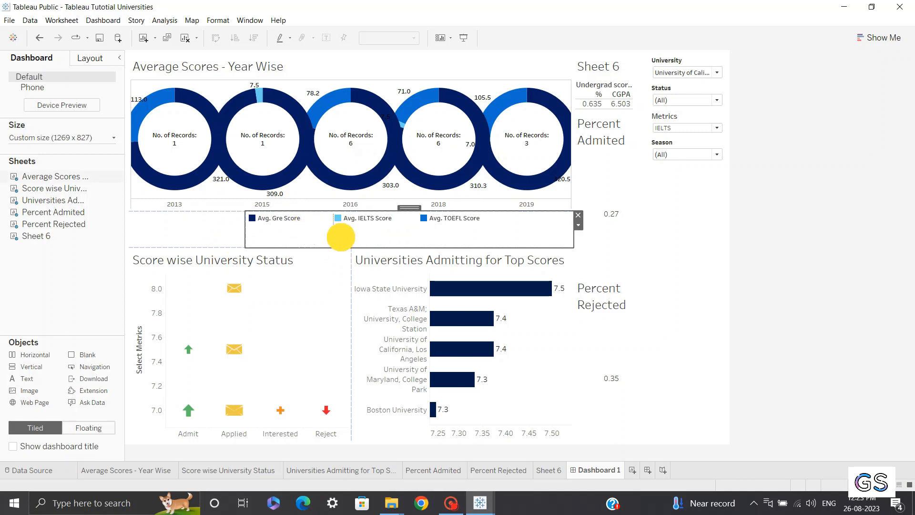
left_click(237, 233)
left_click(234, 233)
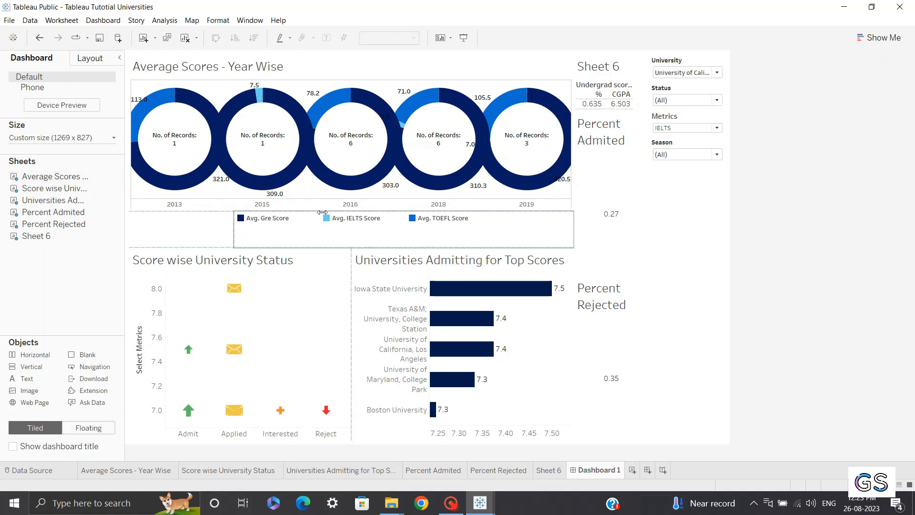
left_click(298, 231)
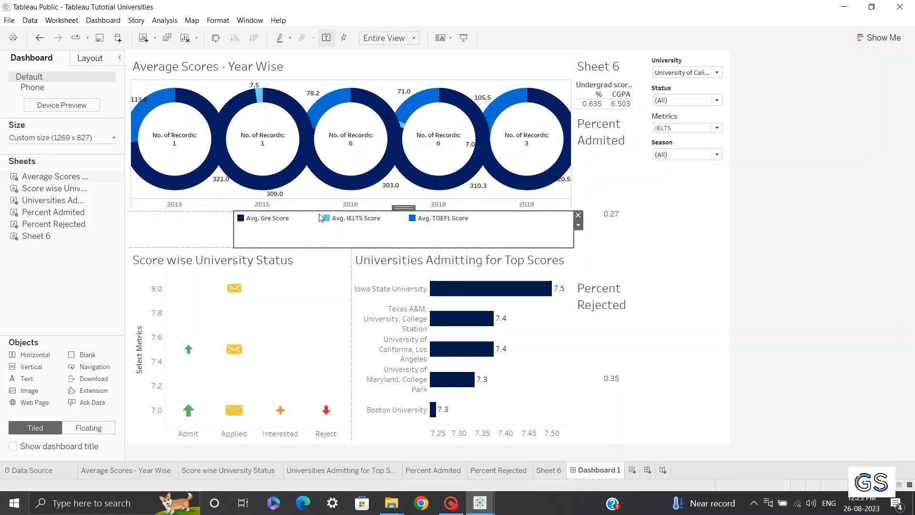
left_click_drag(318, 212, 307, 241)
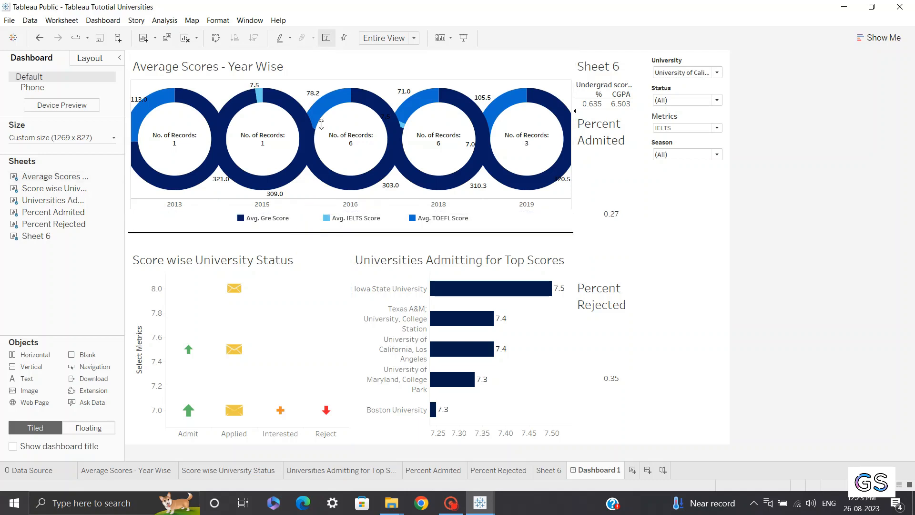
Format the Average Scores - Year Wise title with dark navy shading
left_click(280, 71)
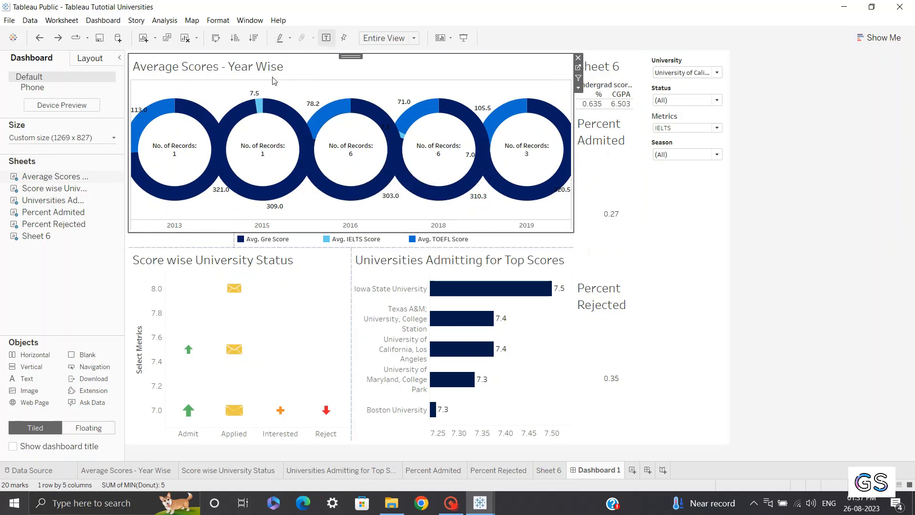
right_click(282, 71)
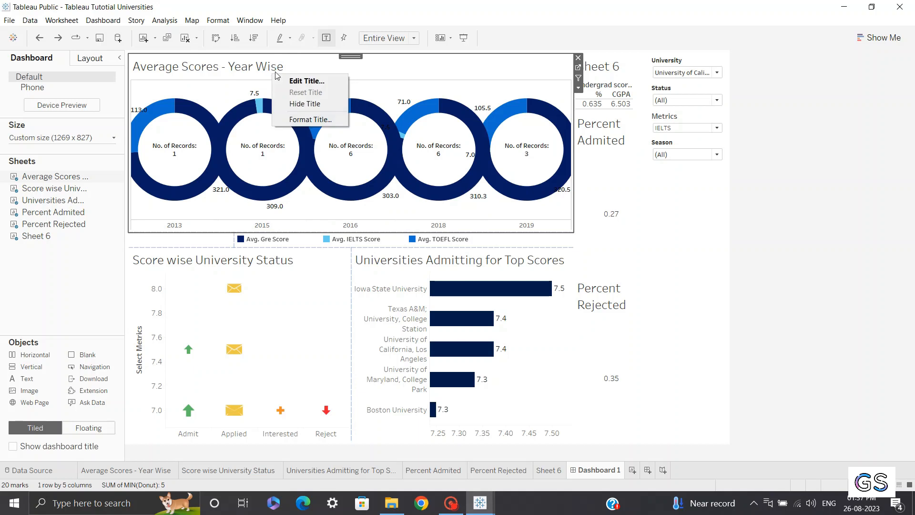
left_click(309, 116)
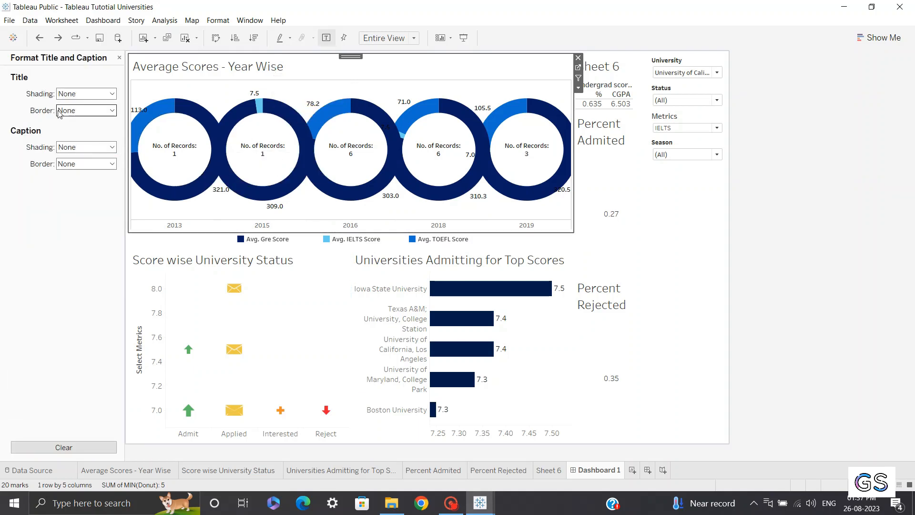
left_click(86, 93)
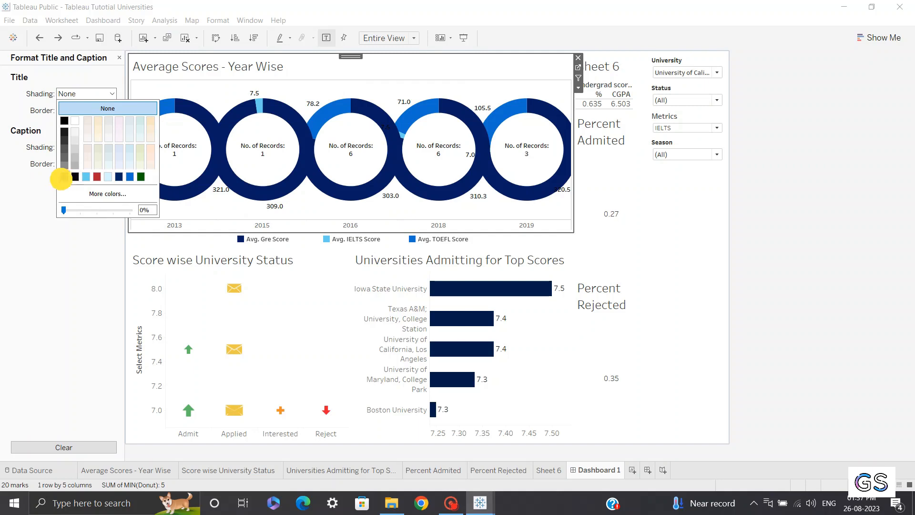
left_click(64, 177)
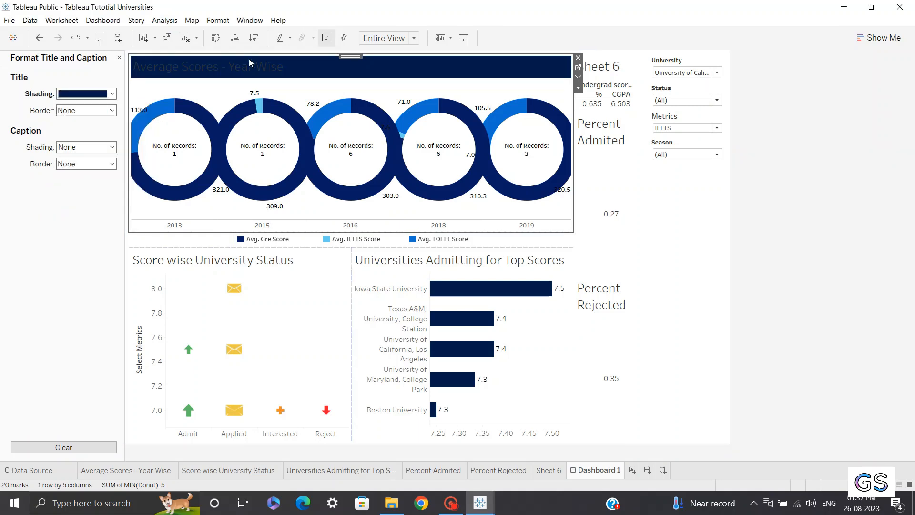
Edit the Average Scores - Year Wise title to be centred, bold and white, and apply it
double_click(276, 72)
left_click(497, 279)
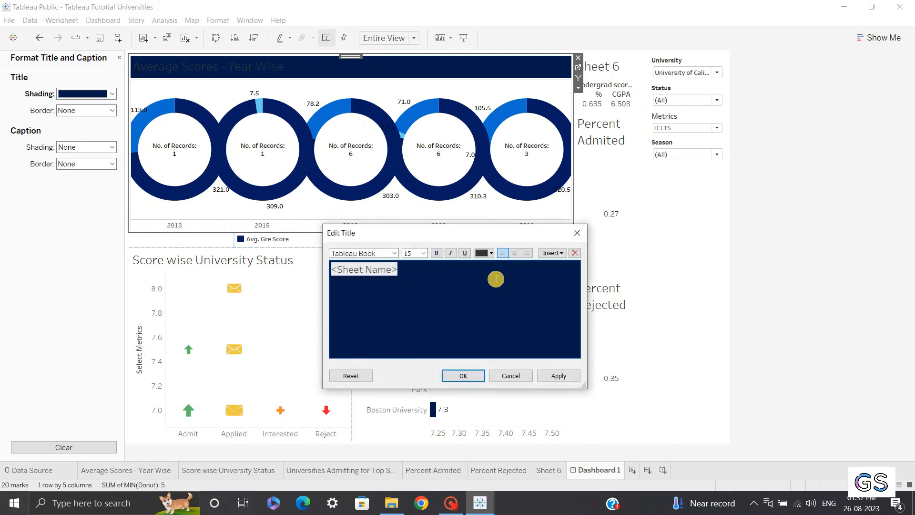
left_click(515, 256)
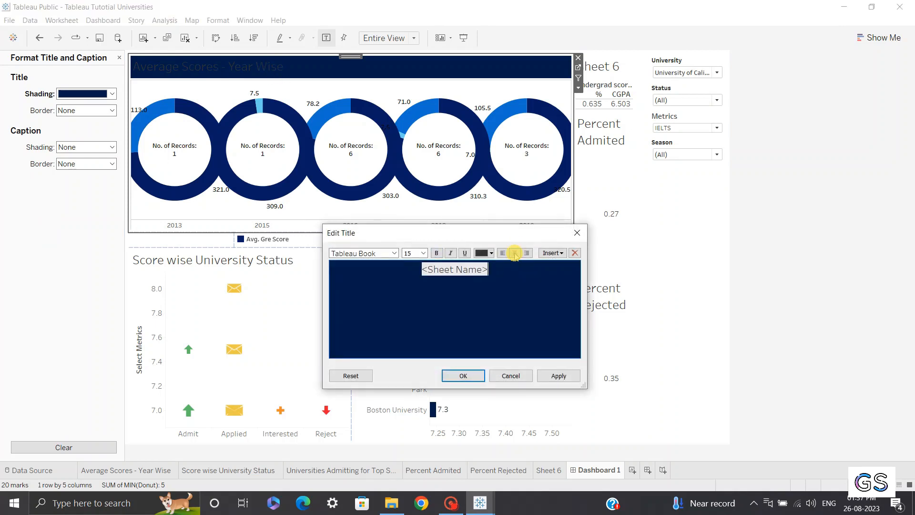
left_click_drag(508, 276, 402, 264)
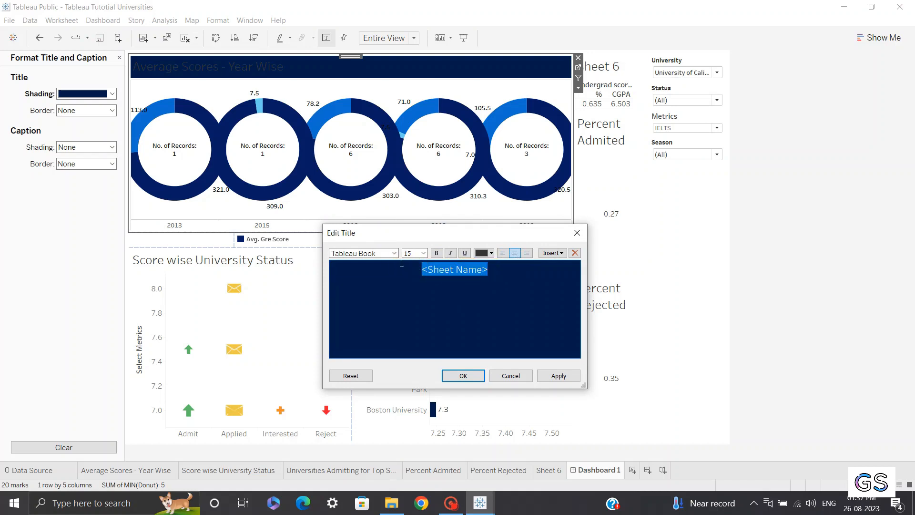
left_click(484, 252)
left_click(486, 267)
left_click(437, 253)
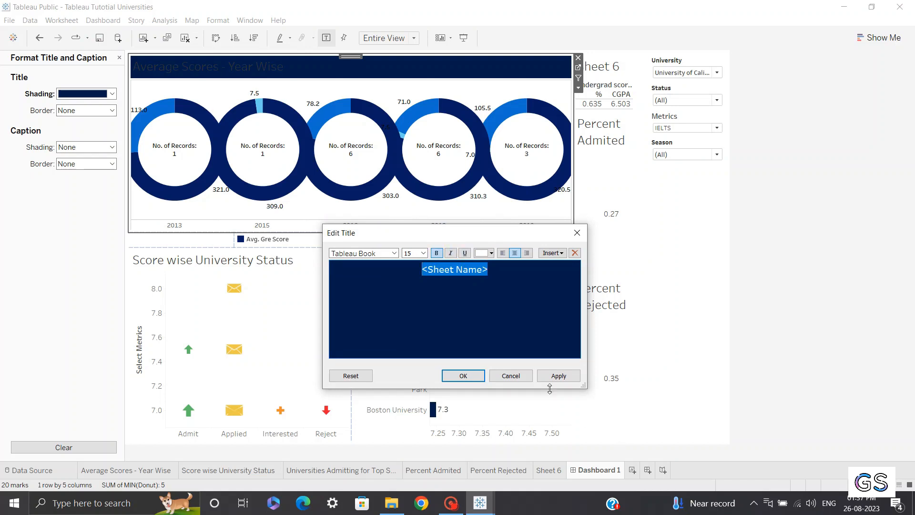
left_click(557, 375)
left_click(462, 376)
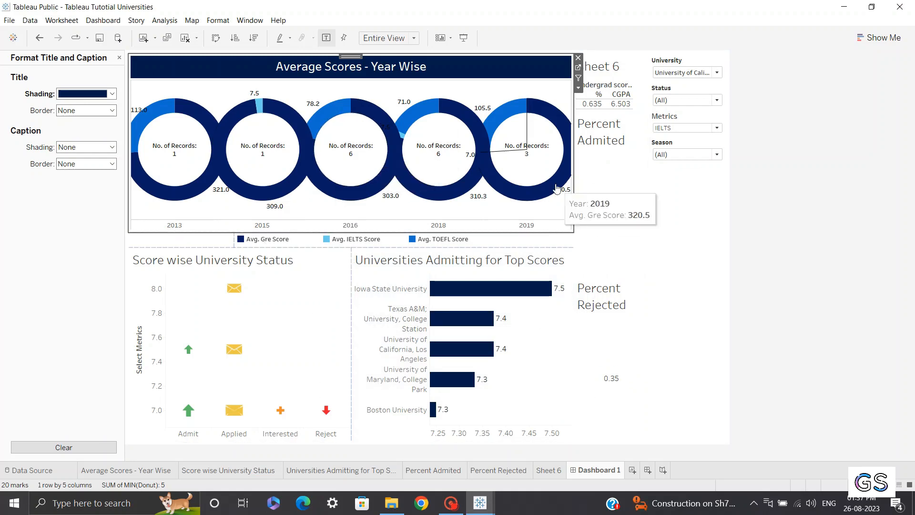
Select the Sheet 6 worksheet on the dashboard
left_click(599, 70)
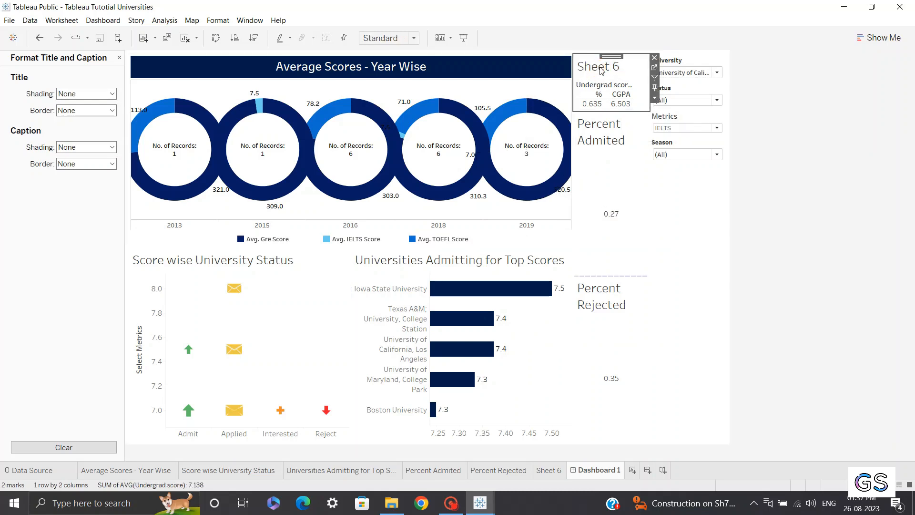
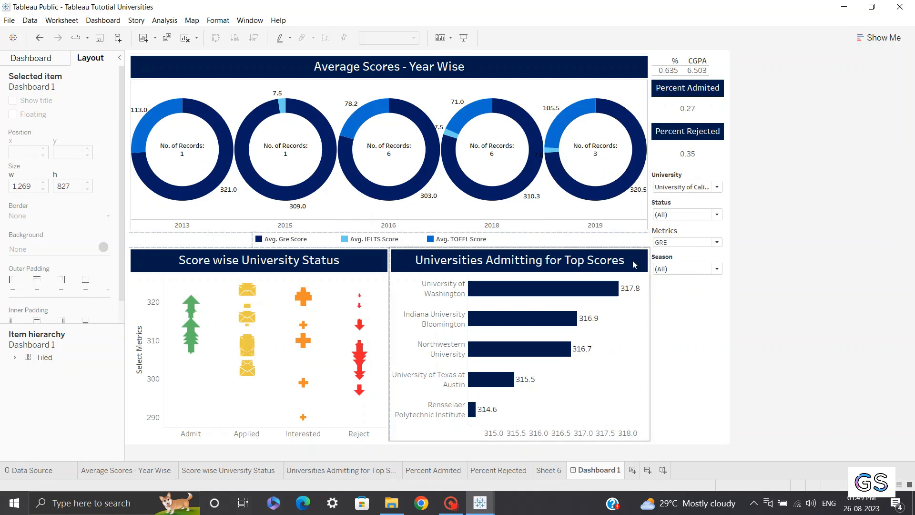
Set Metrics to TOEFL and insert the Parameters.Metrics field before the sheet name in the Score wise University Status title
left_click(687, 242)
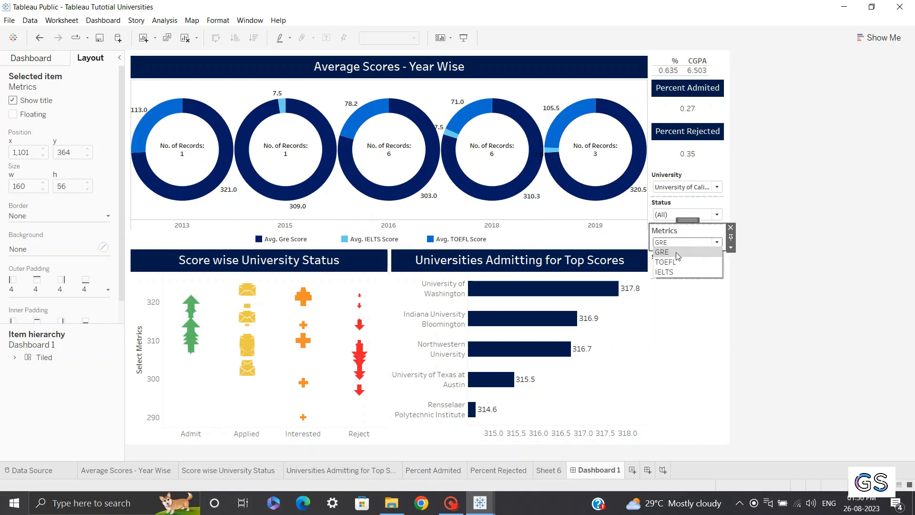
left_click(667, 267)
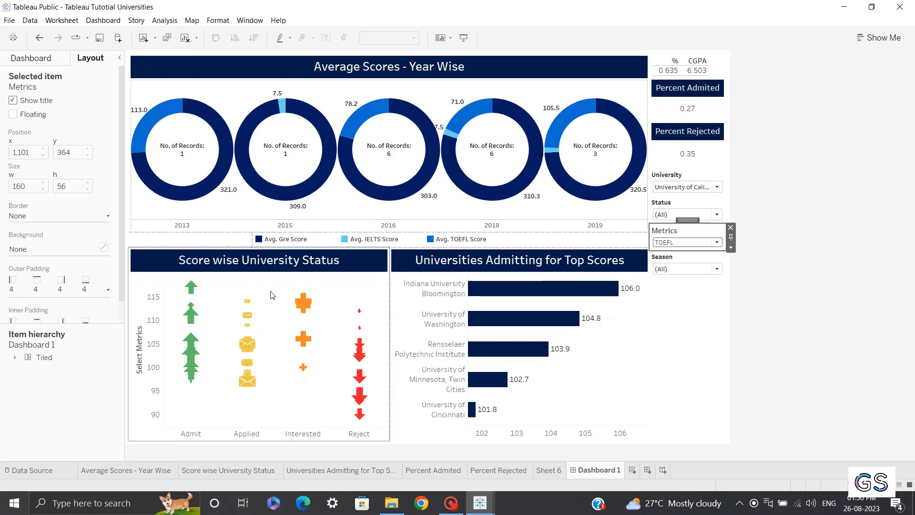
left_click(271, 261)
double_click(270, 262)
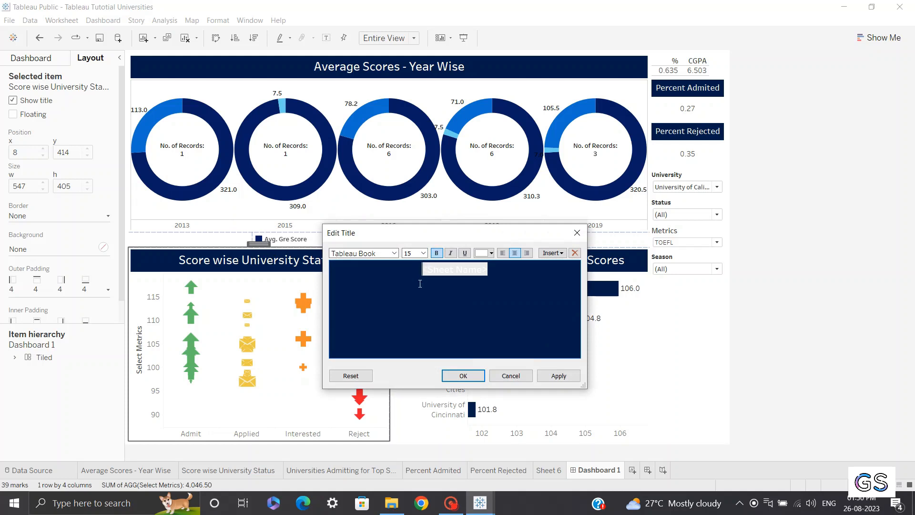
left_click_drag(415, 268, 490, 268)
left_click(412, 271)
left_click(552, 253)
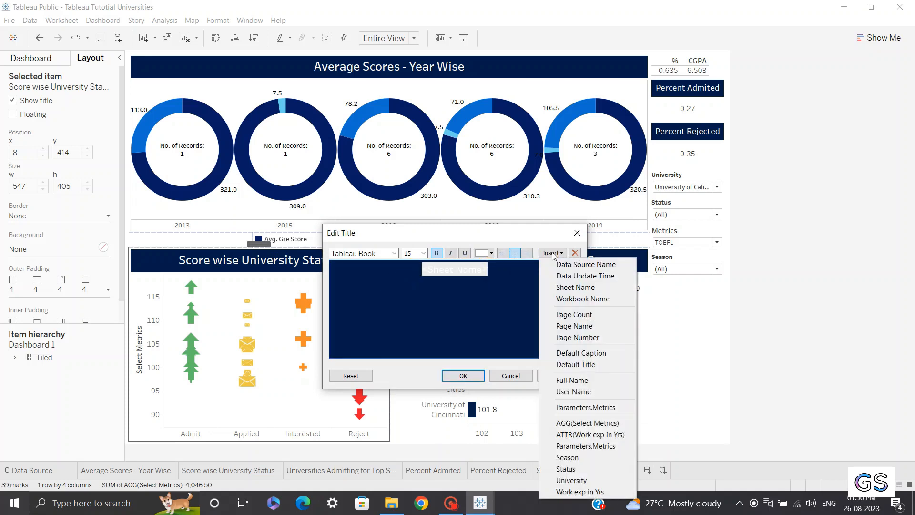
left_click(573, 408)
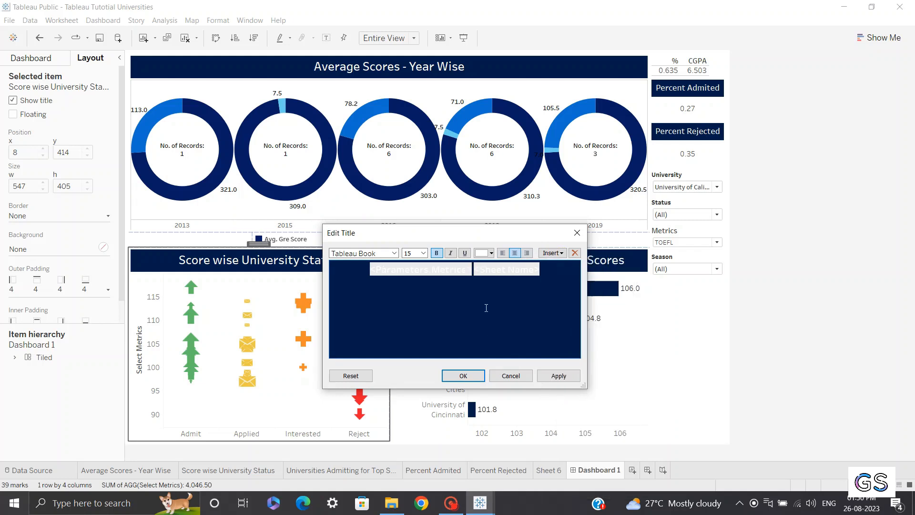
left_click(555, 374)
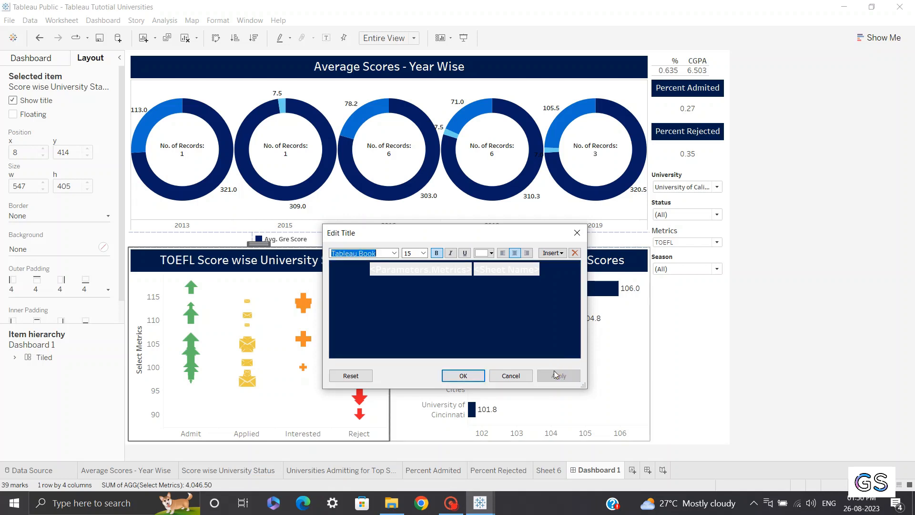
left_click(462, 376)
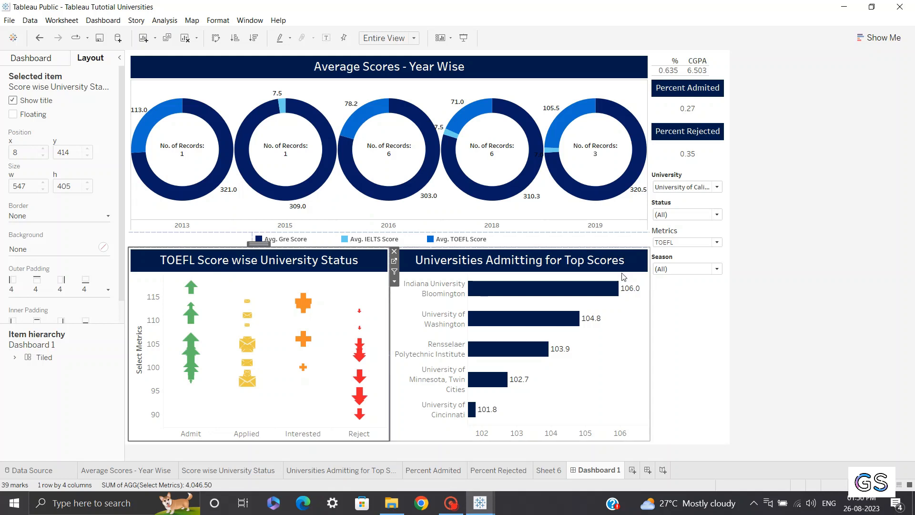
Switch the Metrics parameter back to GRE and select the Score wise University Status chart
left_click(686, 242)
left_click(689, 254)
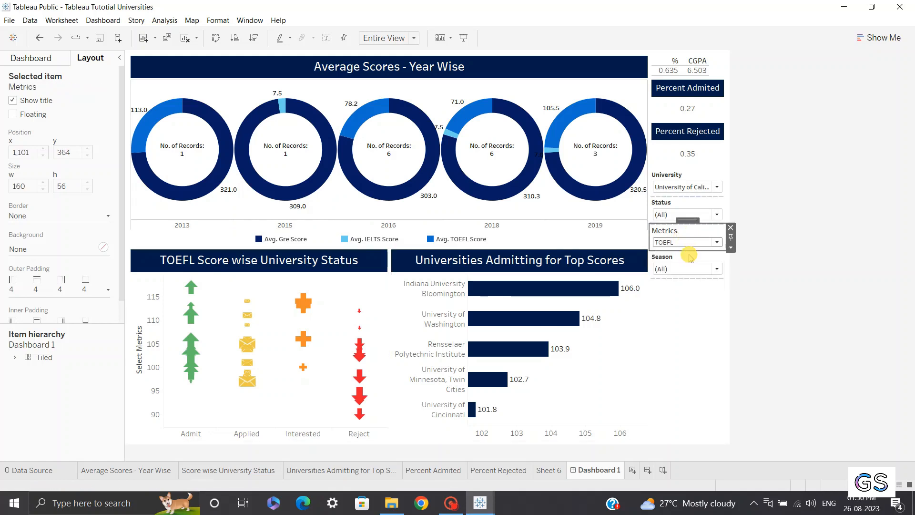
left_click(280, 276)
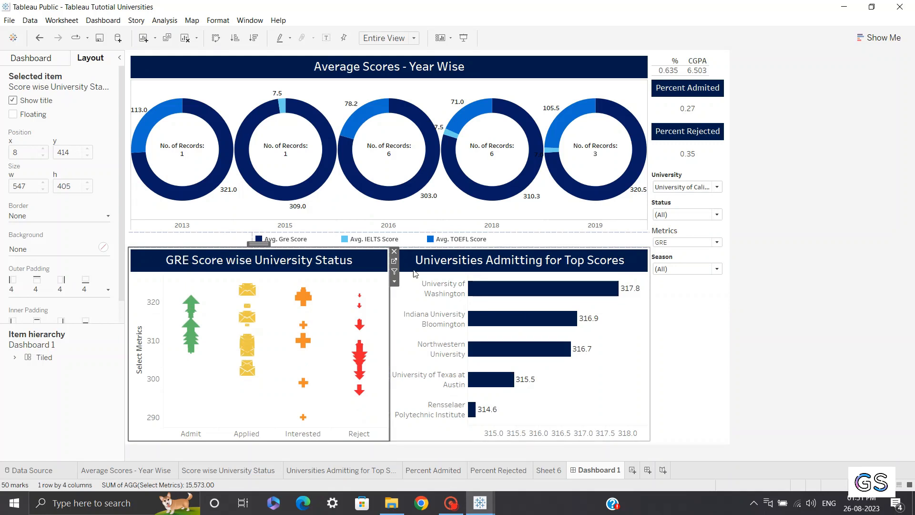
Append a dash and the Parameters.Metrics field to the Universities Admitting for Top Scores title, and apply it
double_click(472, 260)
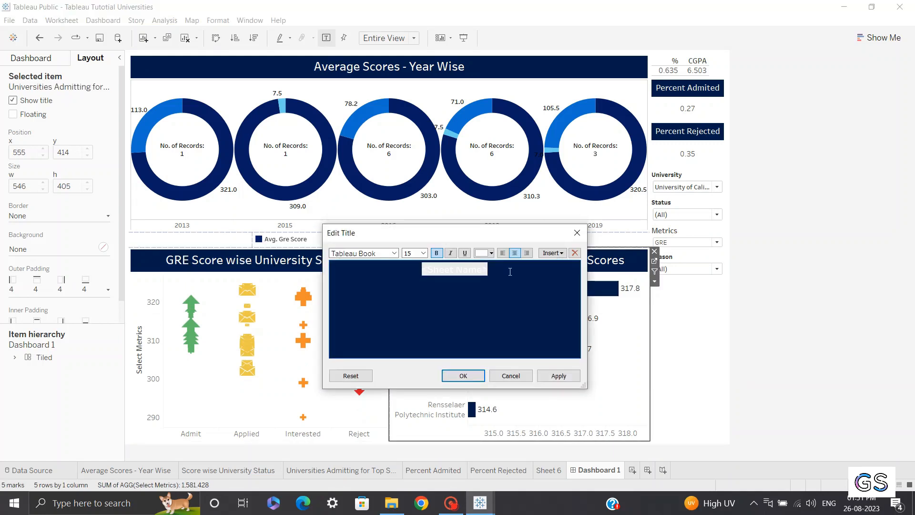
type("-")
left_click(552, 252)
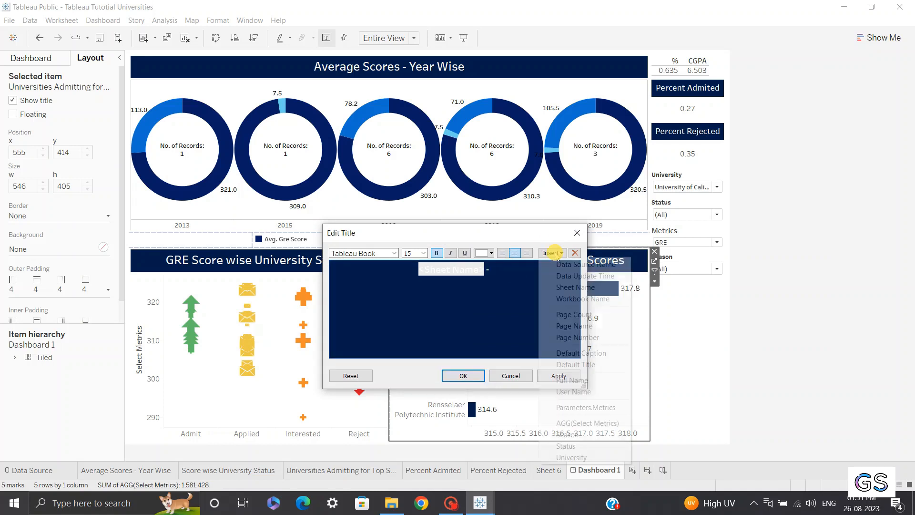
left_click(585, 408)
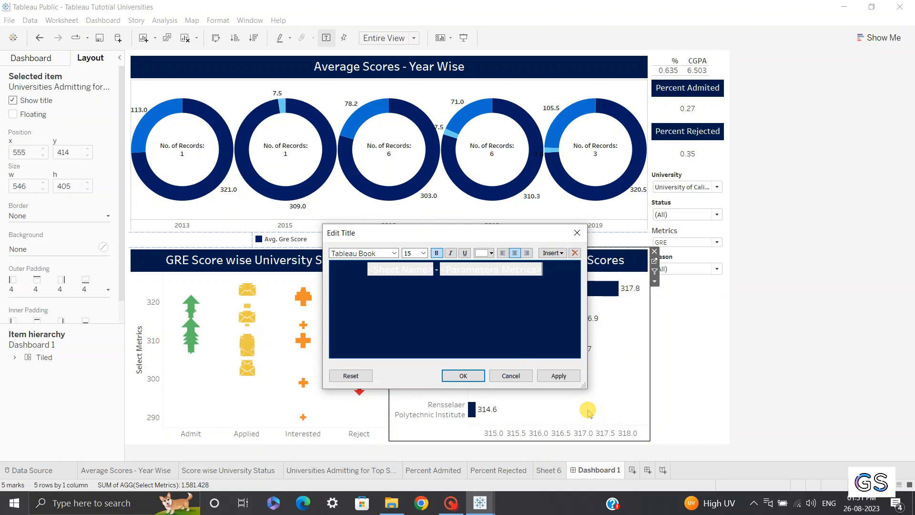
left_click(560, 377)
left_click(446, 372)
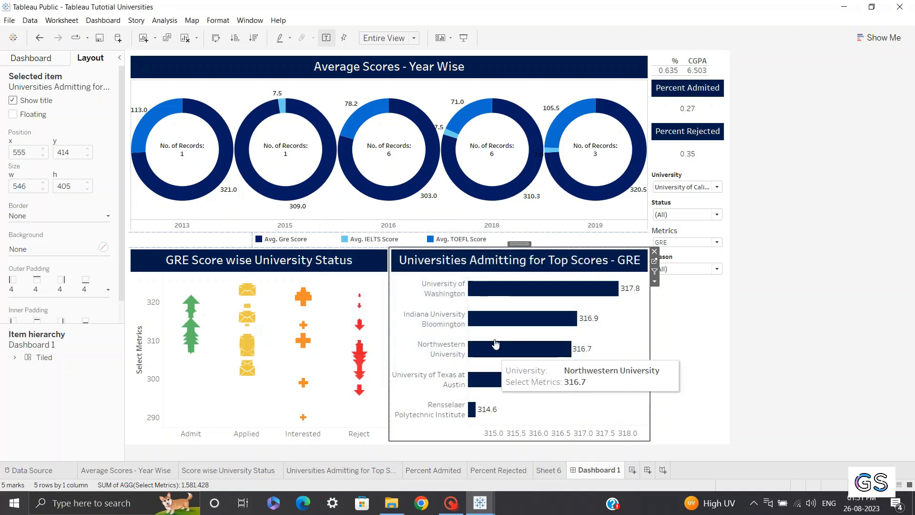
Set the Universities Admitting for Top Scores title text to font size 12
double_click(483, 257)
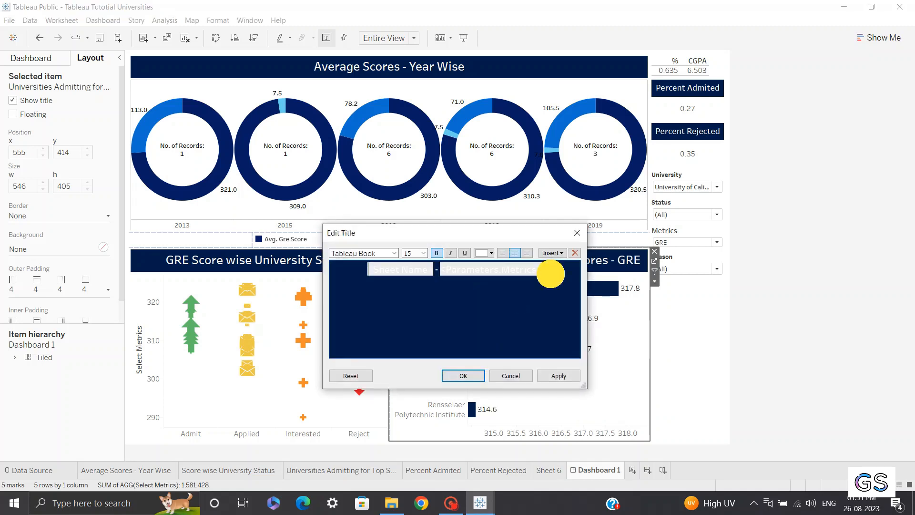
left_click_drag(551, 270, 401, 259)
left_click(423, 253)
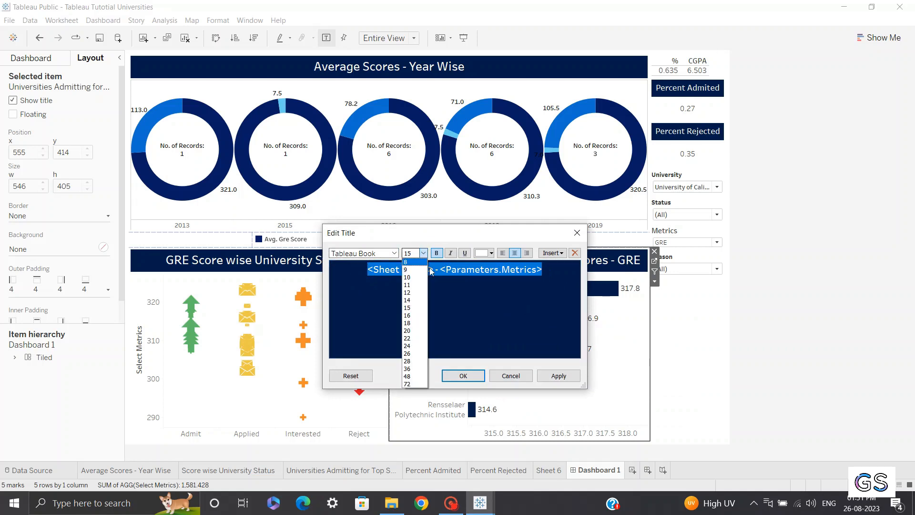
left_click(411, 292)
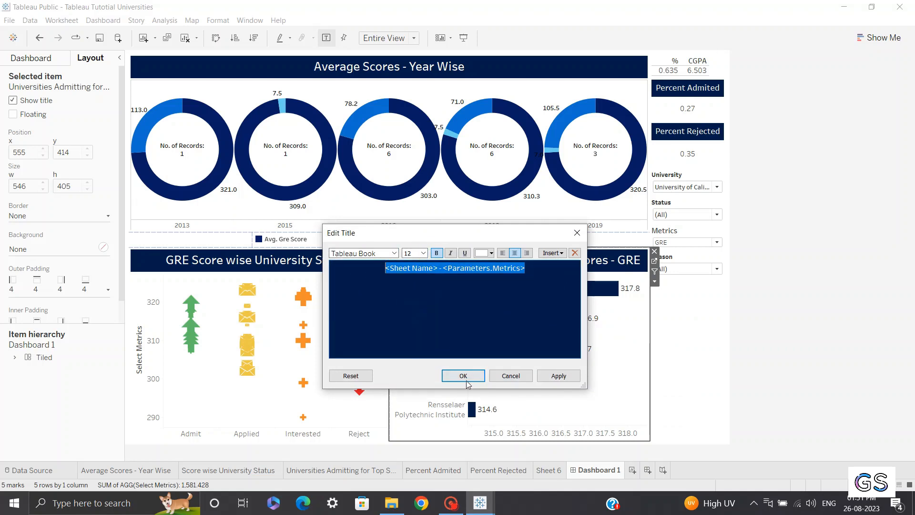
left_click(465, 376)
Set the Score wise University Status title text to font size 12
double_click(262, 262)
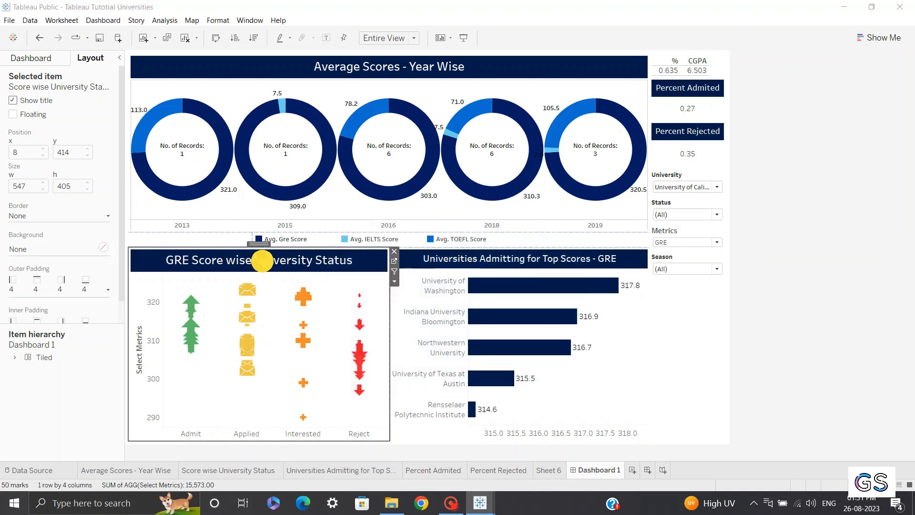
left_click_drag(574, 272, 327, 251)
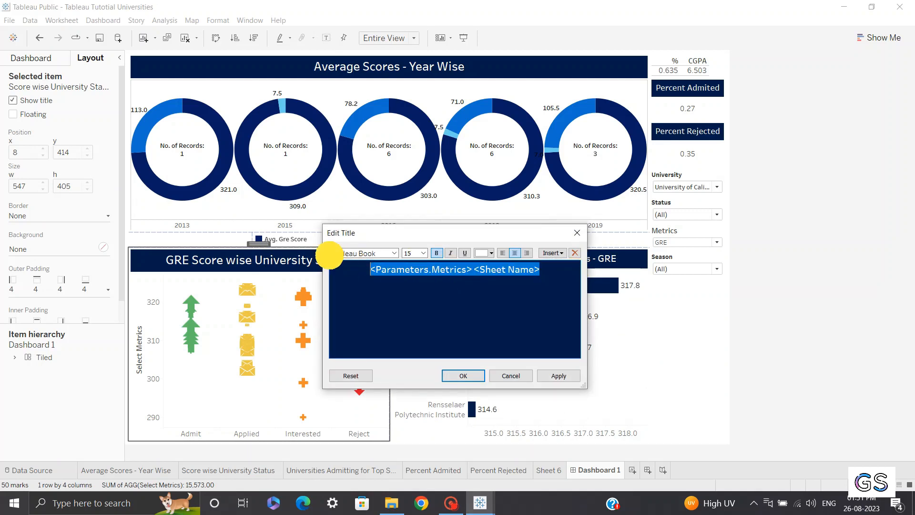
left_click(423, 253)
left_click(408, 300)
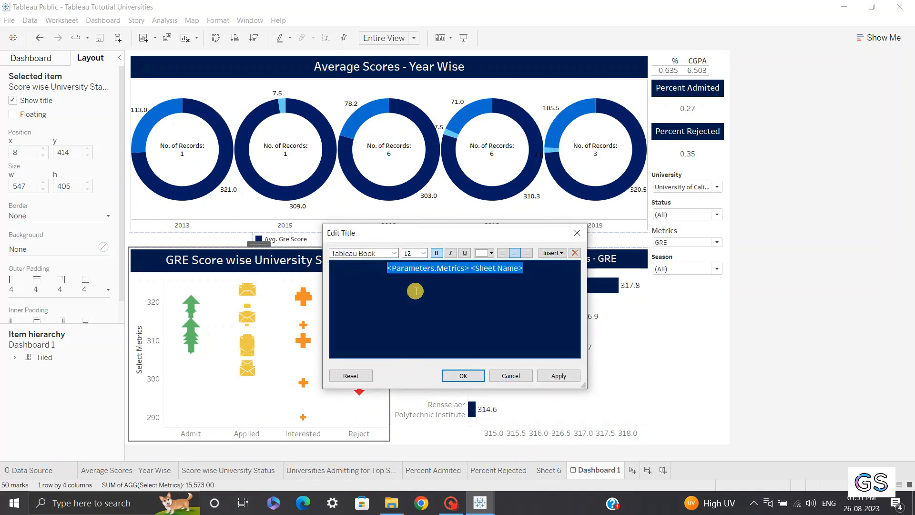
left_click(464, 375)
Set the Average Scores - Year Wise title text to font size 12
left_click(443, 71)
double_click(442, 71)
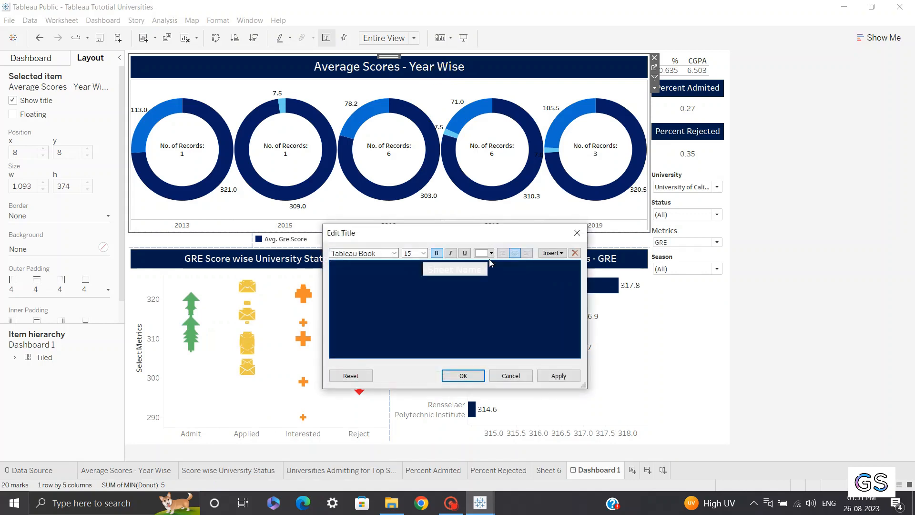
left_click_drag(506, 279, 371, 273)
left_click(423, 253)
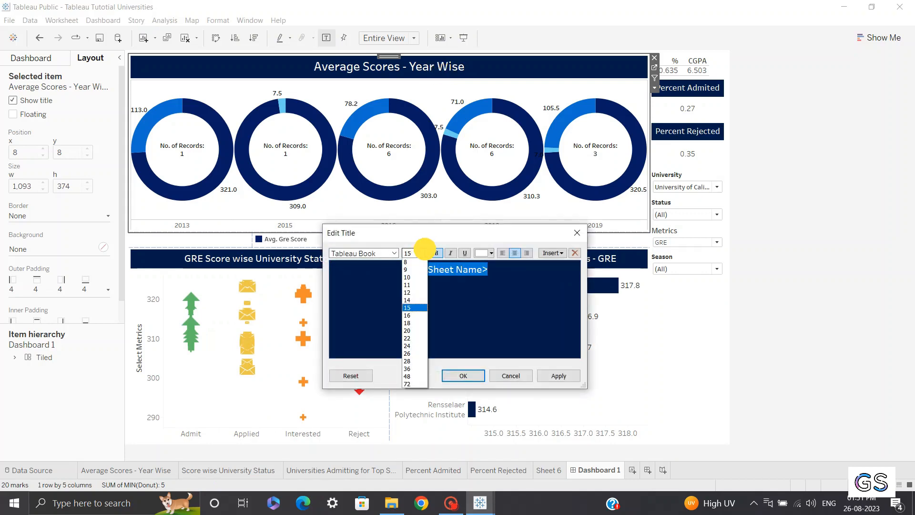
left_click(407, 292)
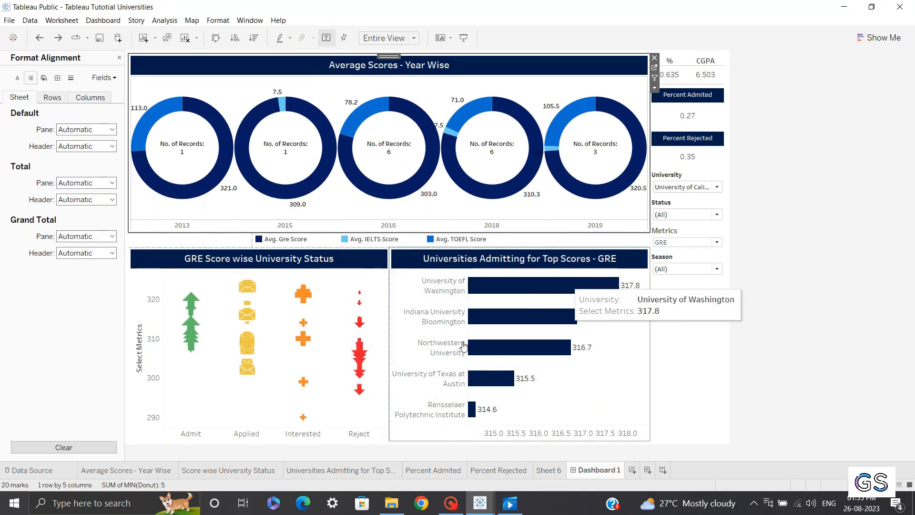
Open the Average Scores - Year Wise worksheet and slightly reduce the size of the MIN(Donut) pie marks
mouse_move(616, 302)
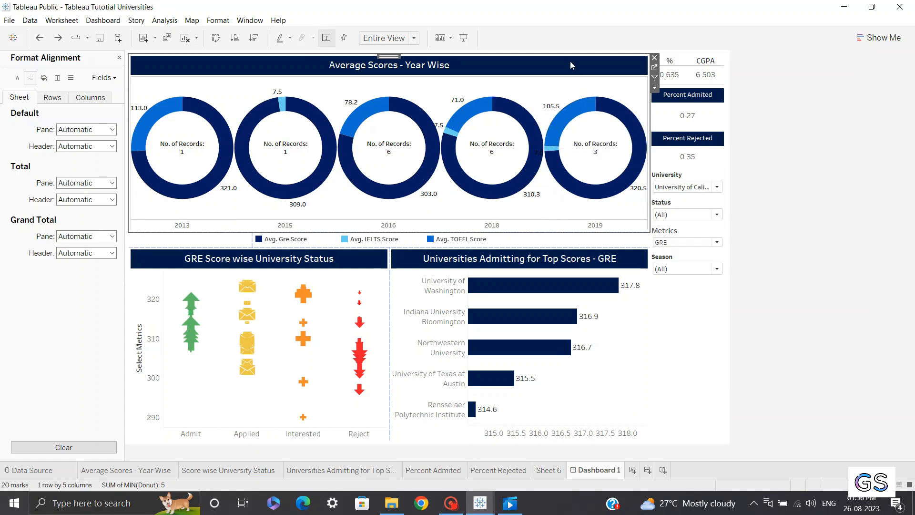
left_click(661, 72)
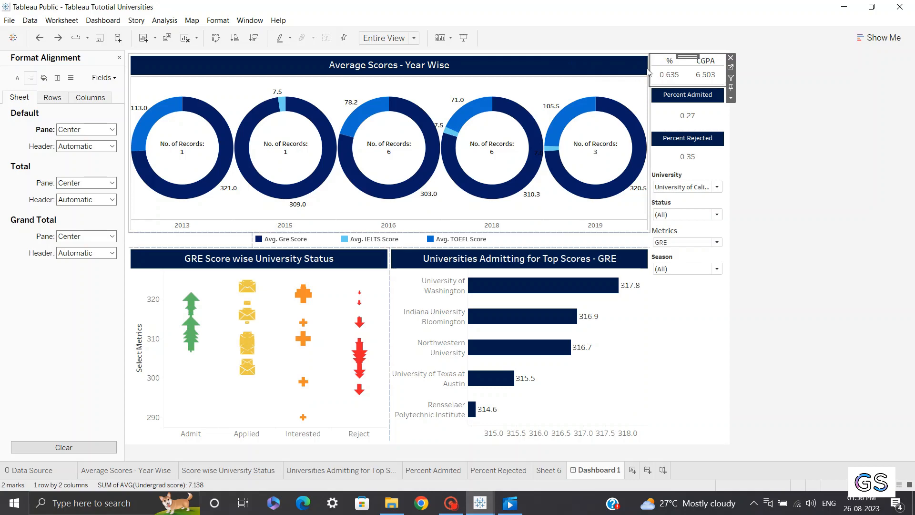
left_click(622, 77)
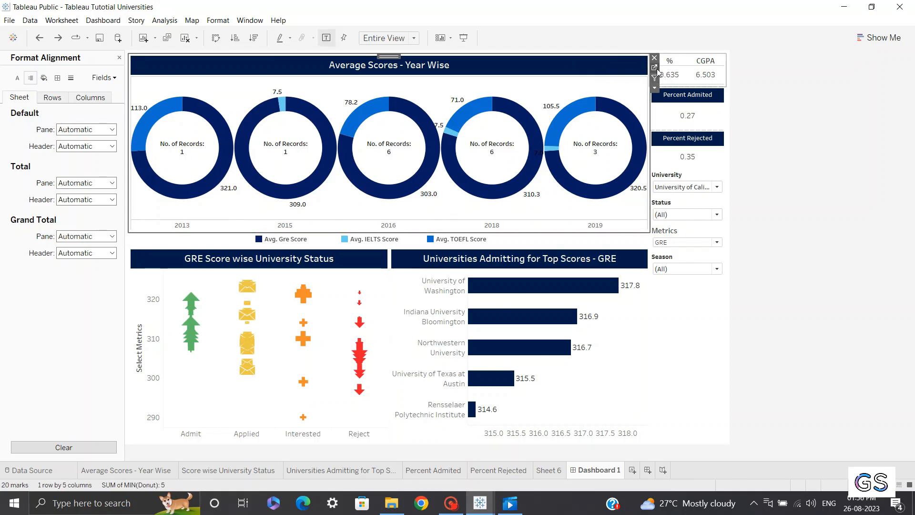
left_click(654, 72)
left_click(168, 319)
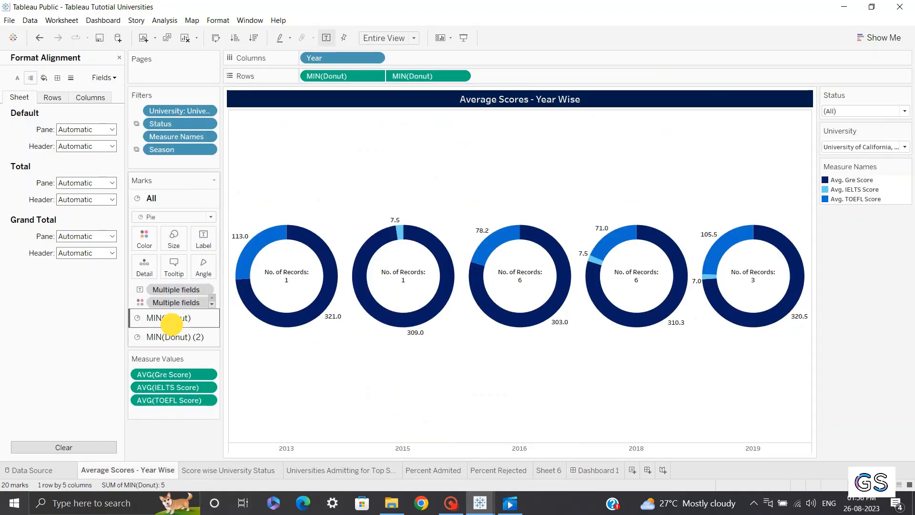
left_click(173, 258)
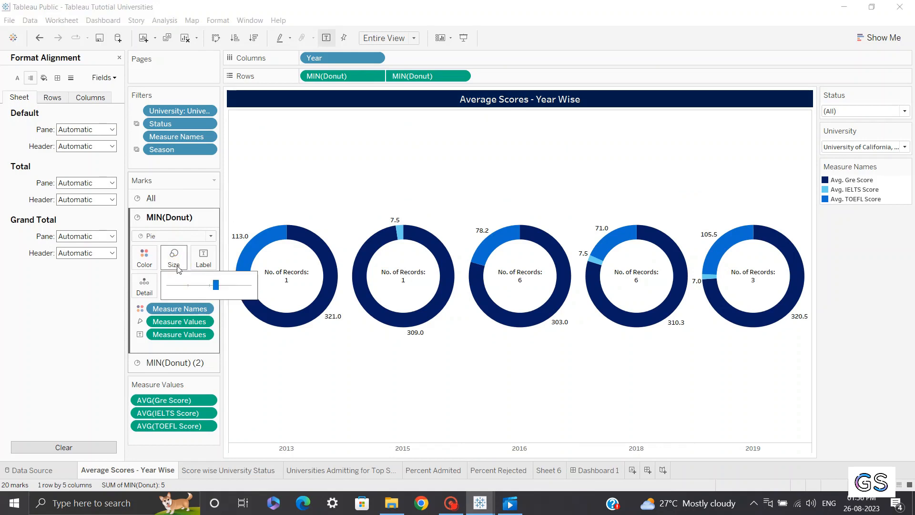
left_click_drag(216, 285, 211, 285)
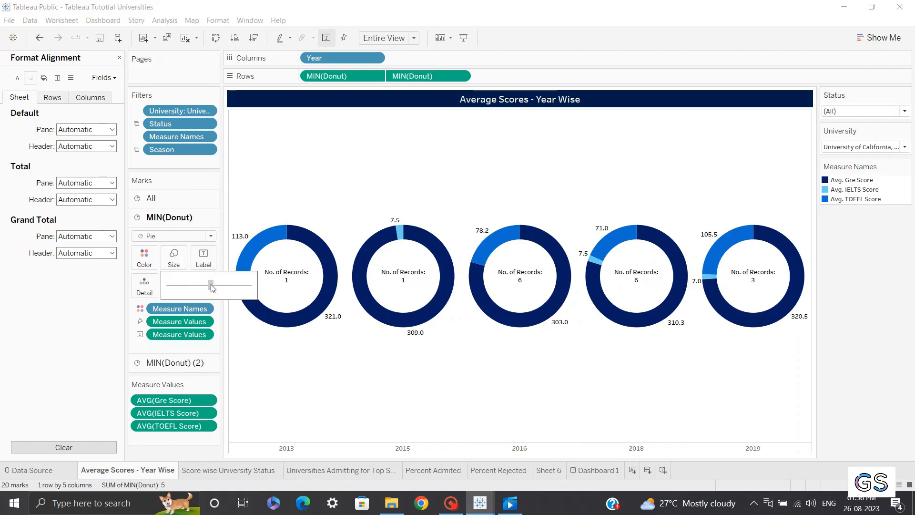
Slightly reduce the size of the MIN(Donut) (2) inner pie marks to thicken the donut rings
left_click(186, 362)
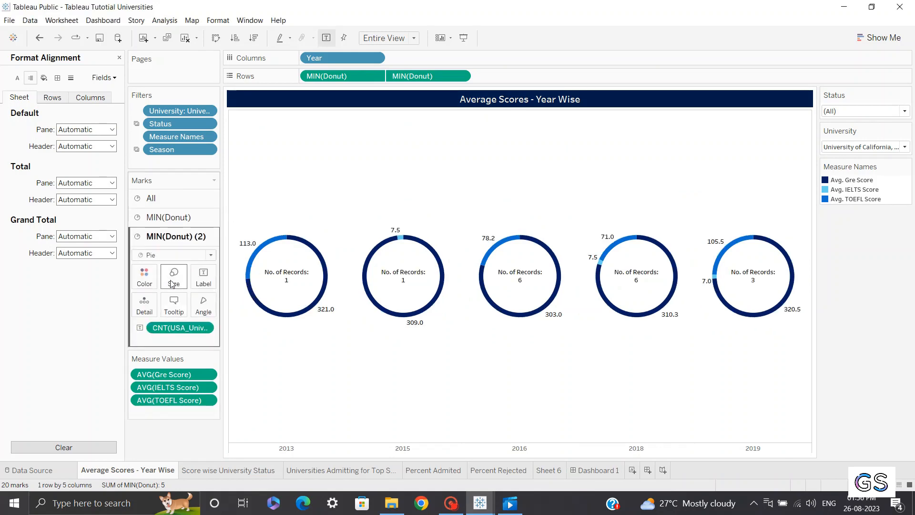
left_click(174, 276)
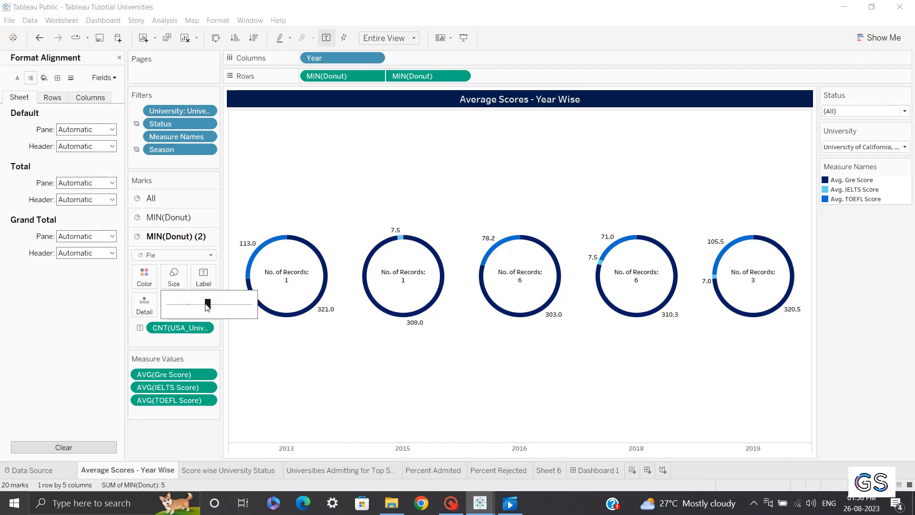
left_click_drag(208, 306, 206, 310)
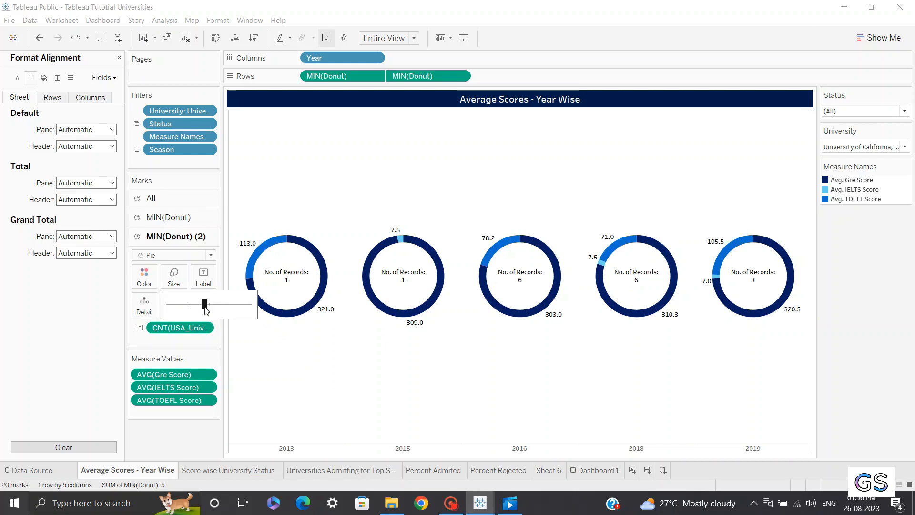
left_click_drag(202, 306, 201, 306)
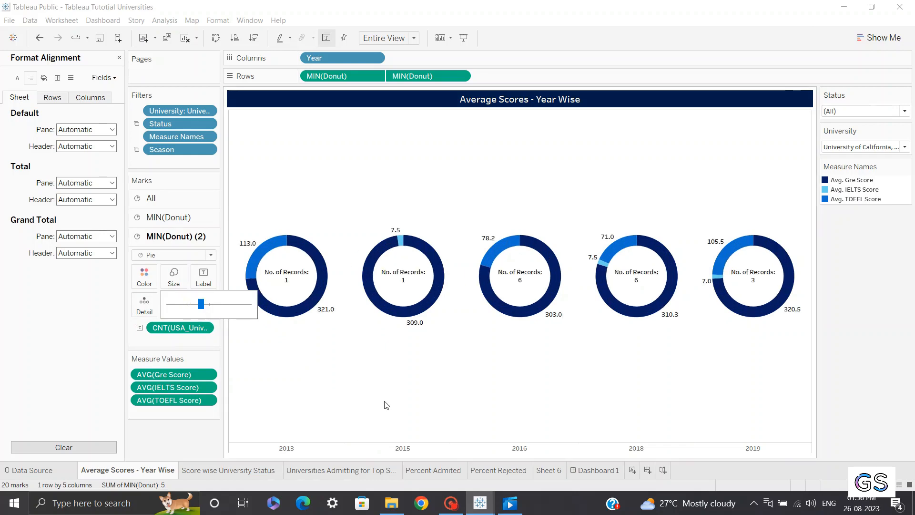
Return to the dashboard and open the Score wise University Status worksheet from its chart
left_click(596, 470)
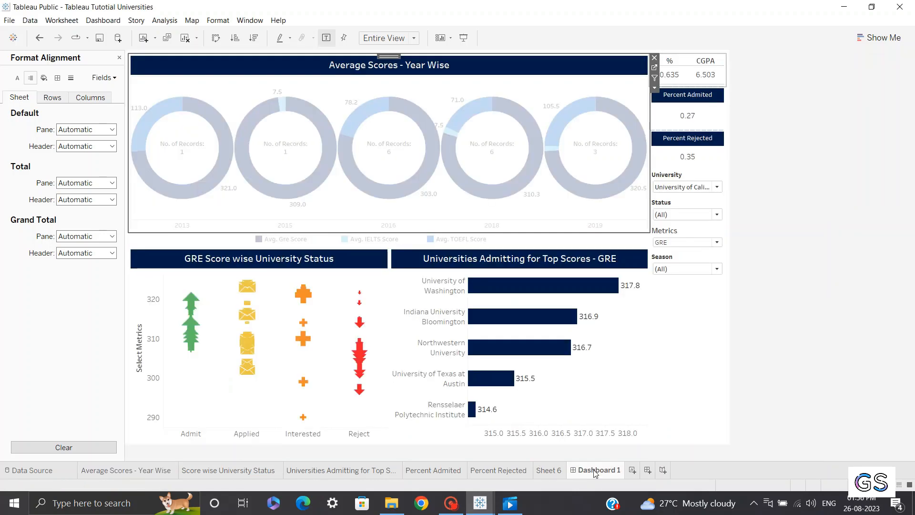
left_click(296, 260)
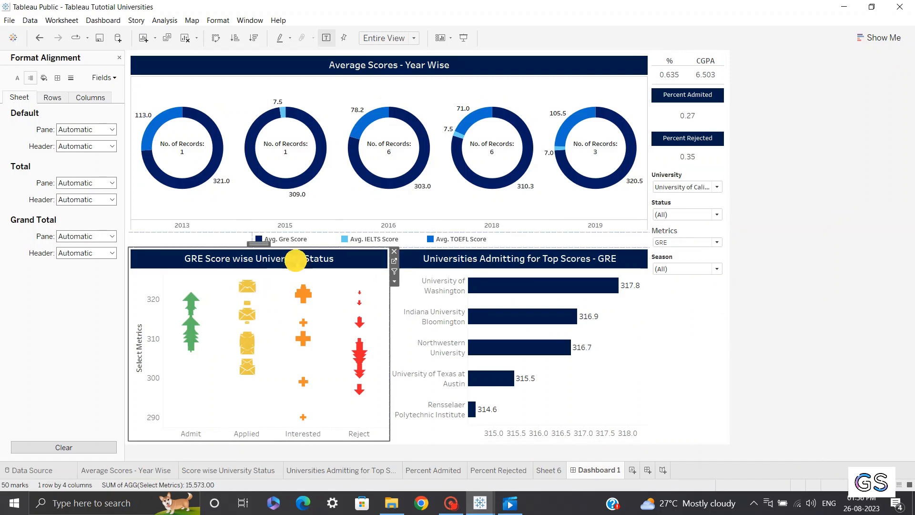
left_click(392, 262)
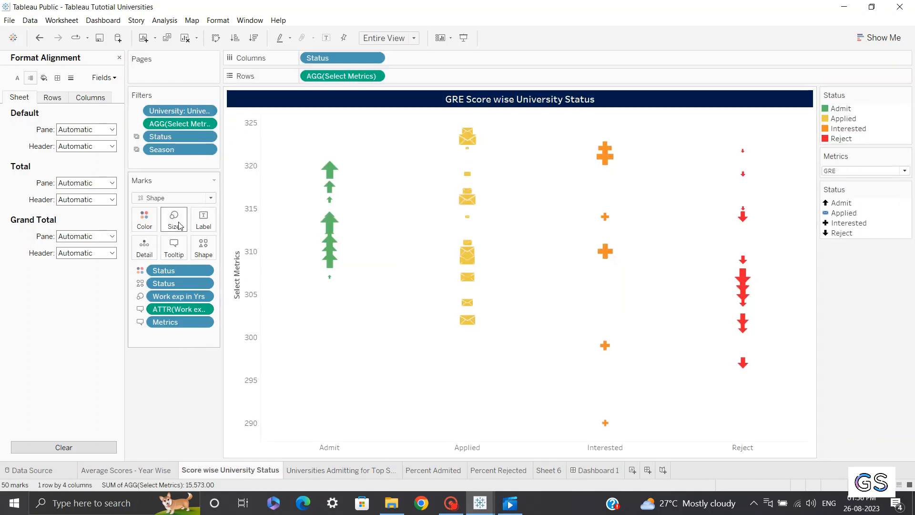
Slightly reduce the size of the Status shape marks in Score wise University Status, then return to the dashboard
left_click(173, 220)
left_click_drag(200, 249, 196, 249)
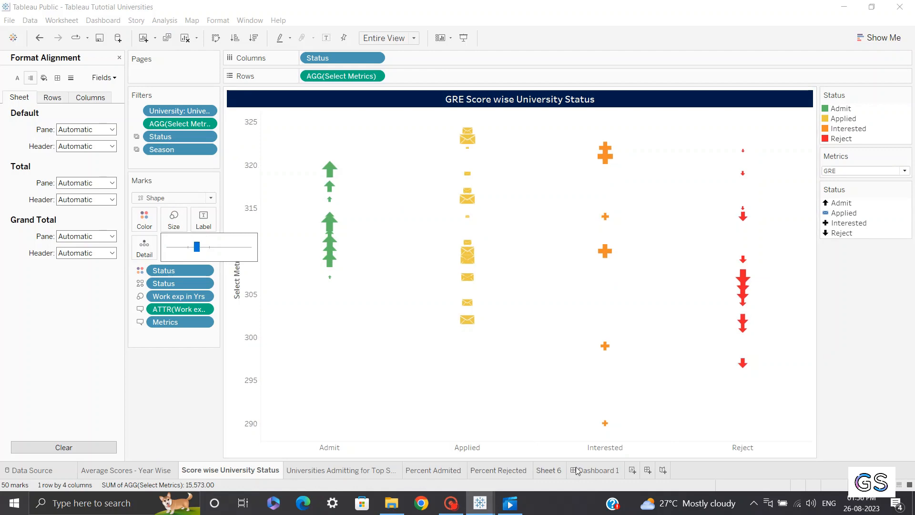
left_click(596, 470)
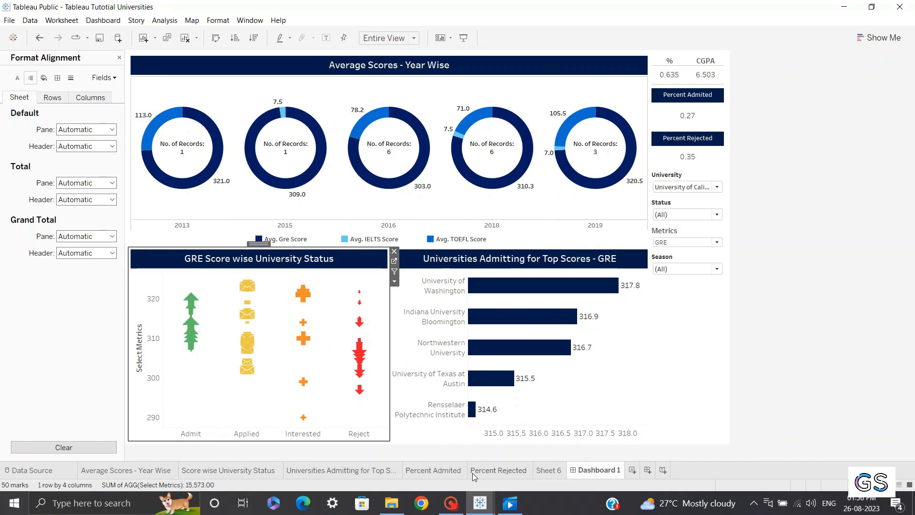
left_click(165, 471)
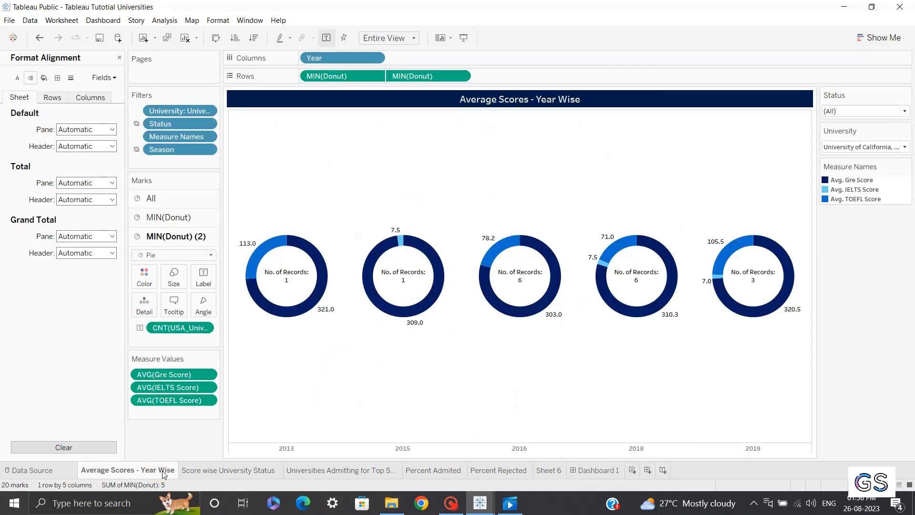
left_click(205, 471)
left_click(378, 470)
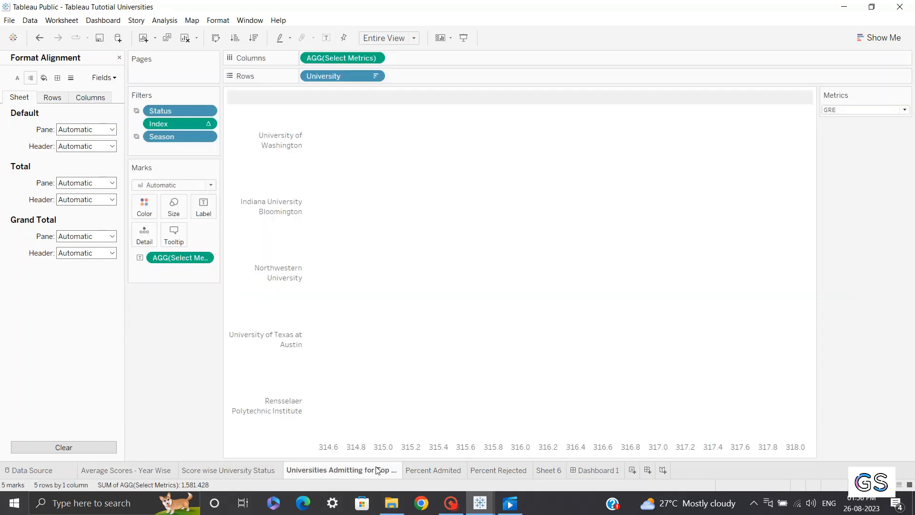
left_click(433, 470)
left_click(591, 471)
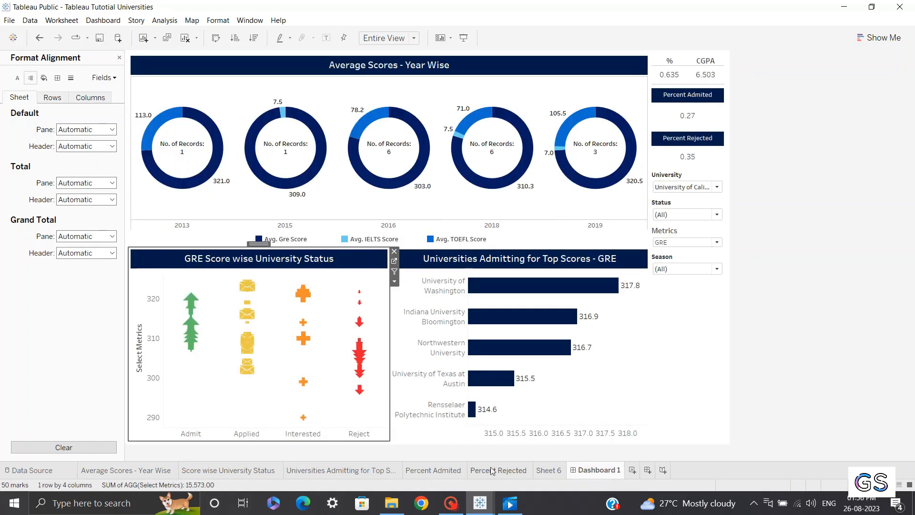
Hide every worksheet tab used in the dashboard, leaving only Dashboard 1 visible
right_click(119, 471)
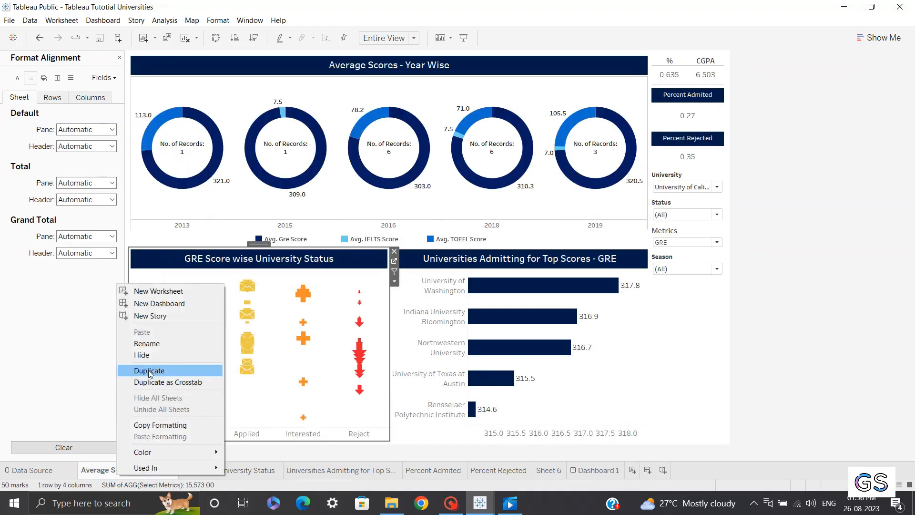
left_click(142, 354)
right_click(138, 469)
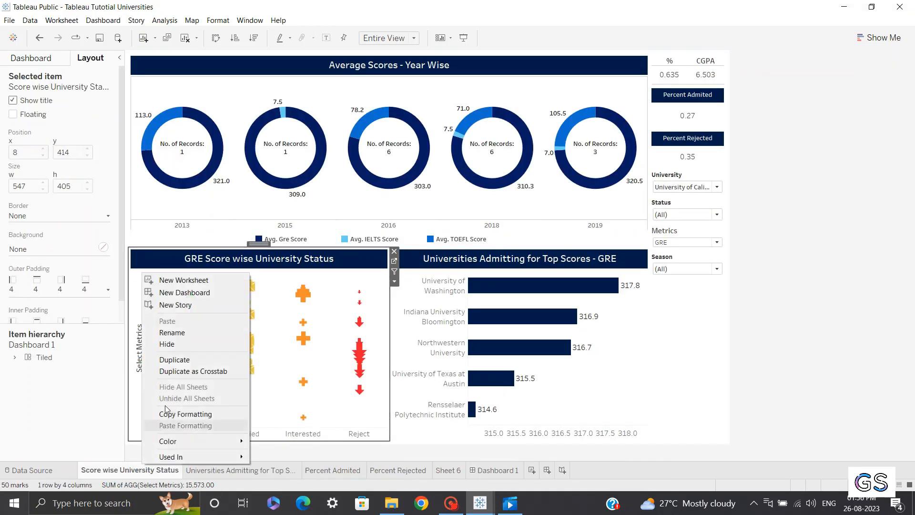
left_click(167, 344)
right_click(149, 470)
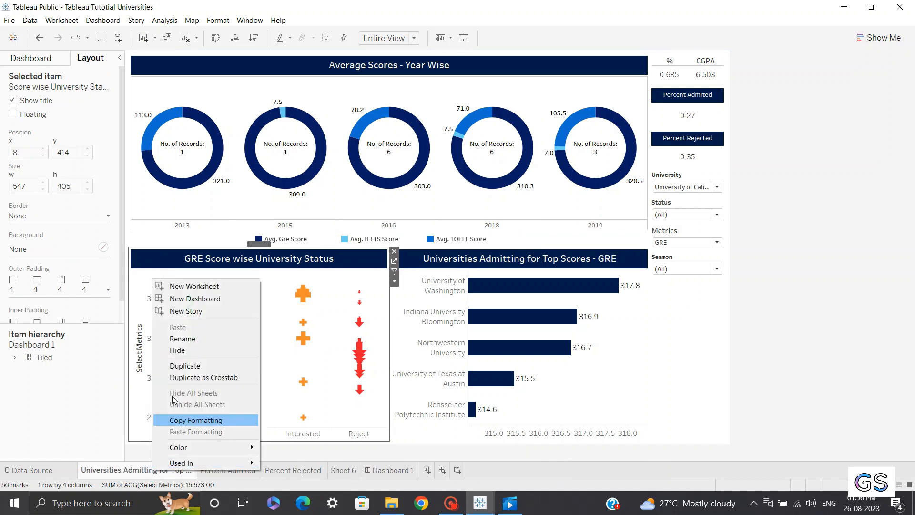
left_click(176, 351)
right_click(125, 476)
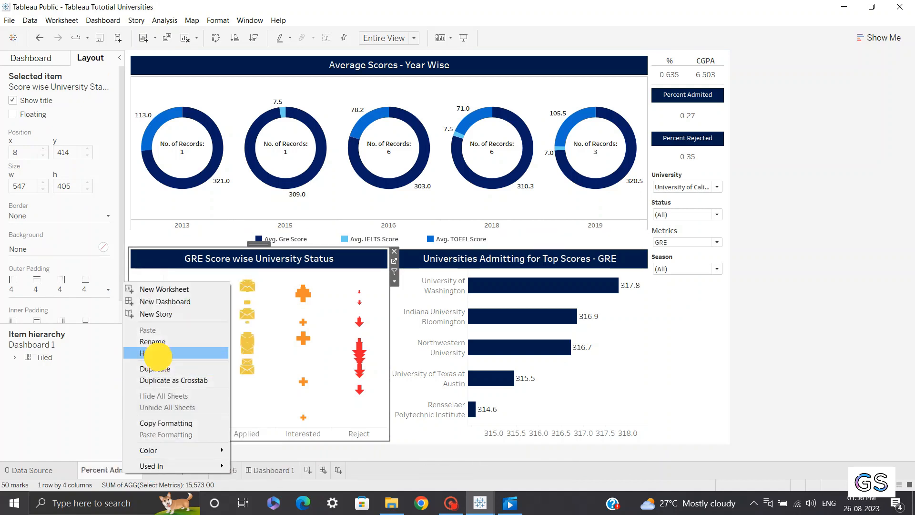
left_click(143, 344)
right_click(103, 470)
left_click(126, 344)
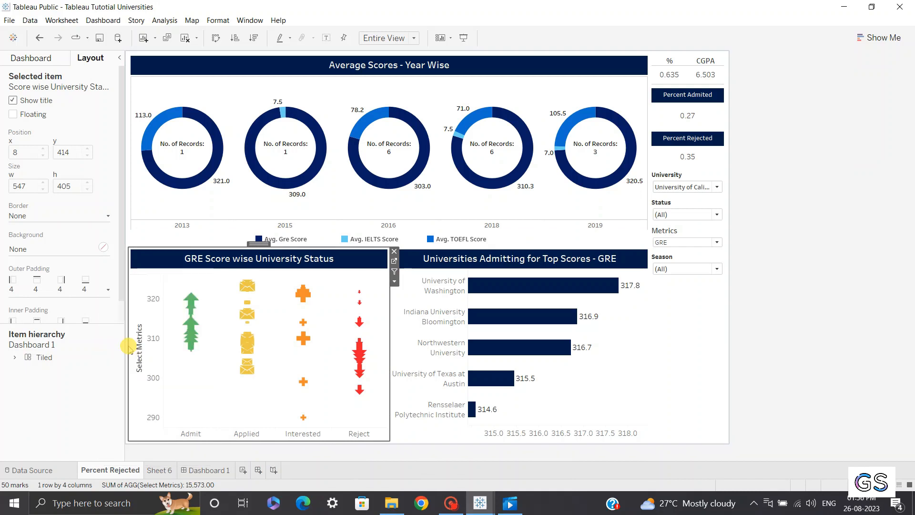
right_click(95, 471)
left_click(121, 352)
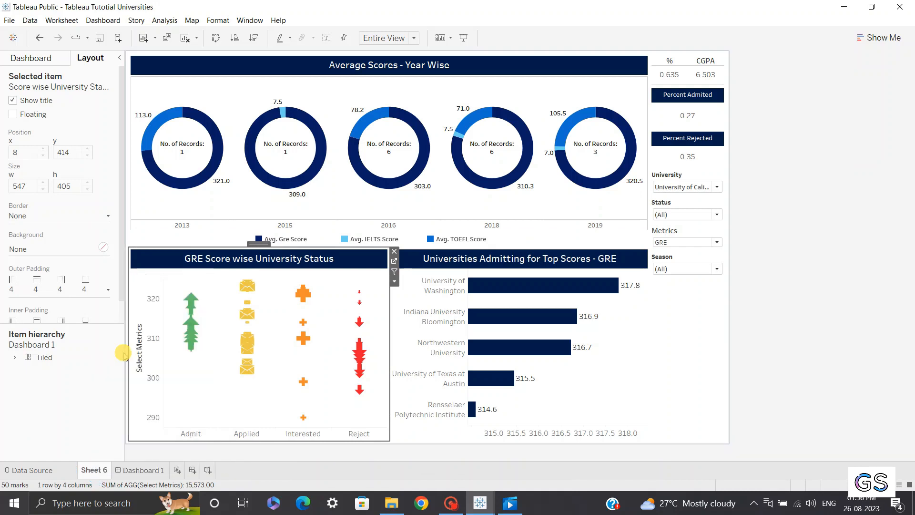
left_click(30, 57)
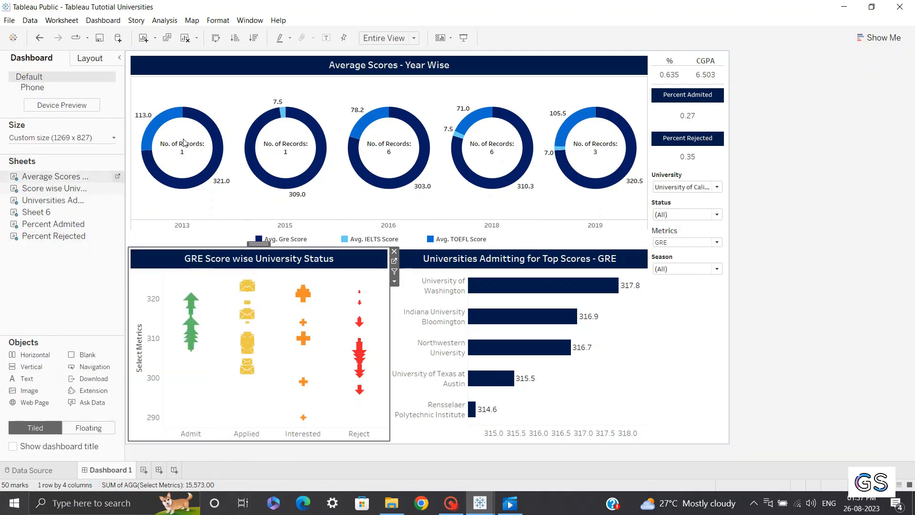
left_click(268, 70)
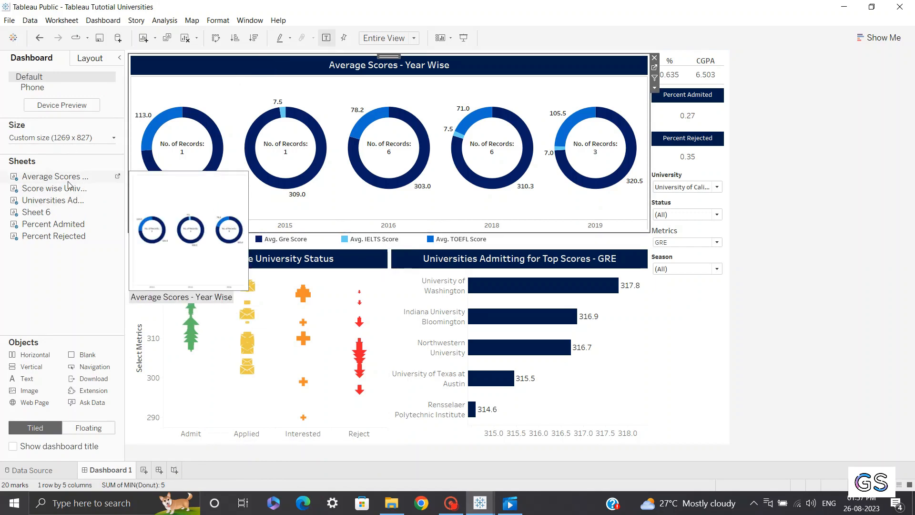
left_click(116, 178)
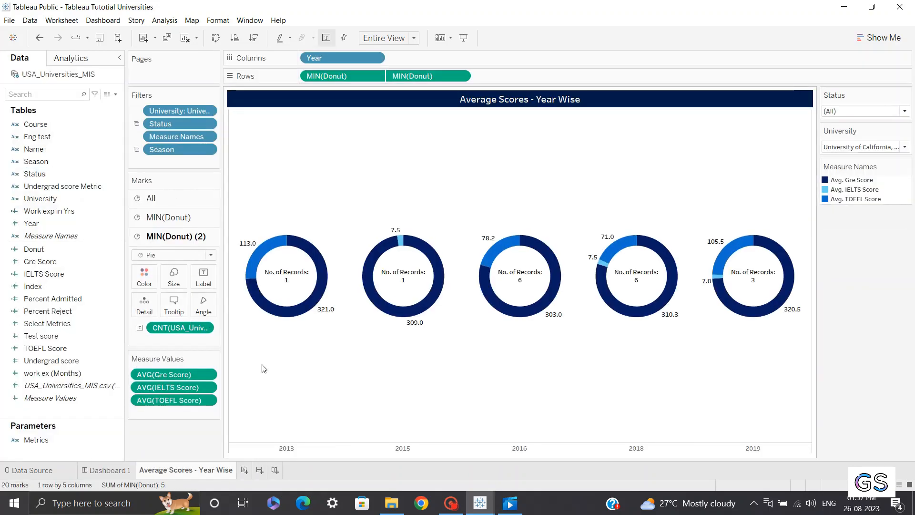
left_click(103, 471)
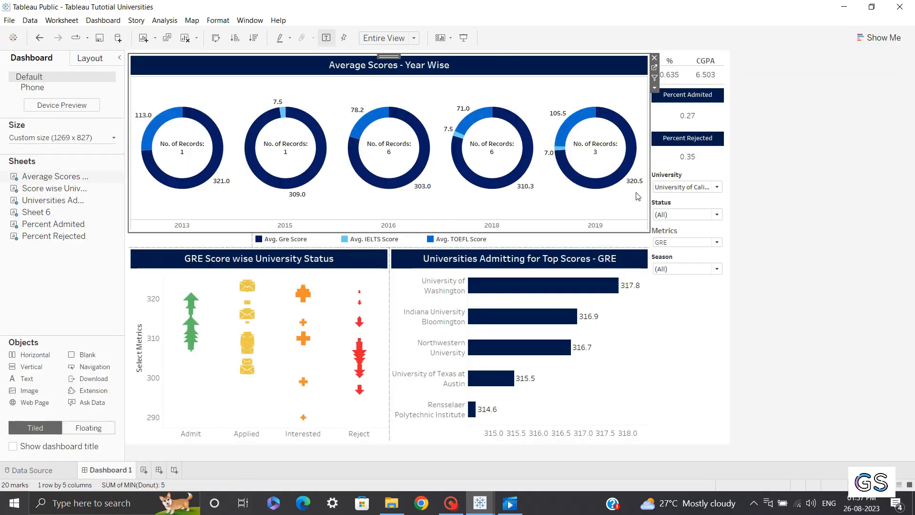
Select the University filter on the dashboard and set a border in its layout settings
left_click(676, 177)
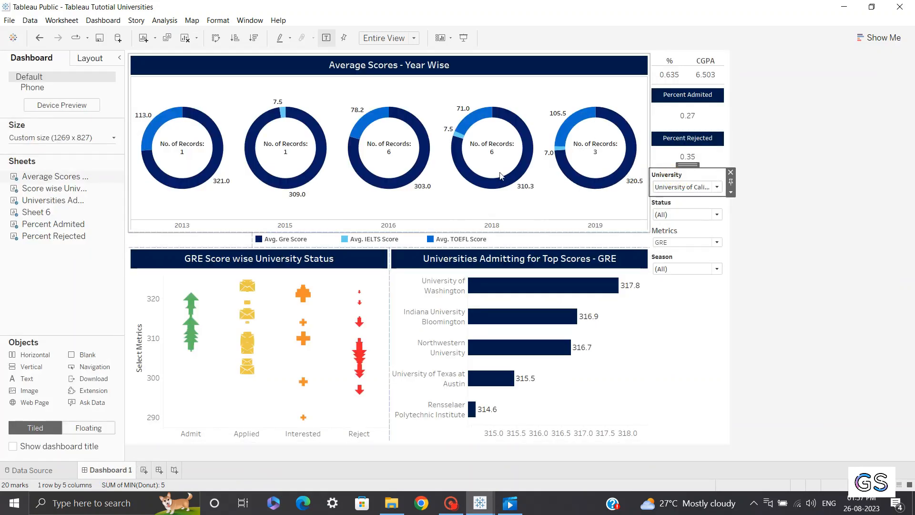
left_click(91, 58)
left_click(61, 215)
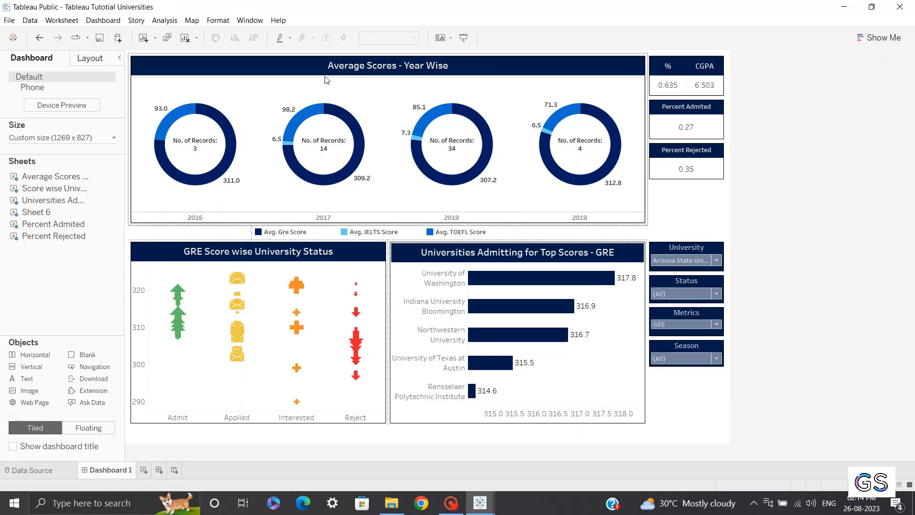
right_click(666, 251)
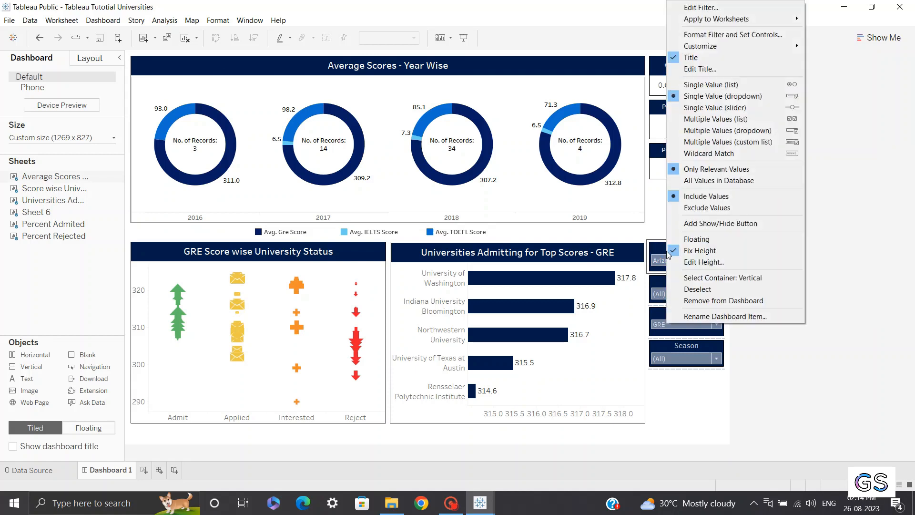
left_click(711, 36)
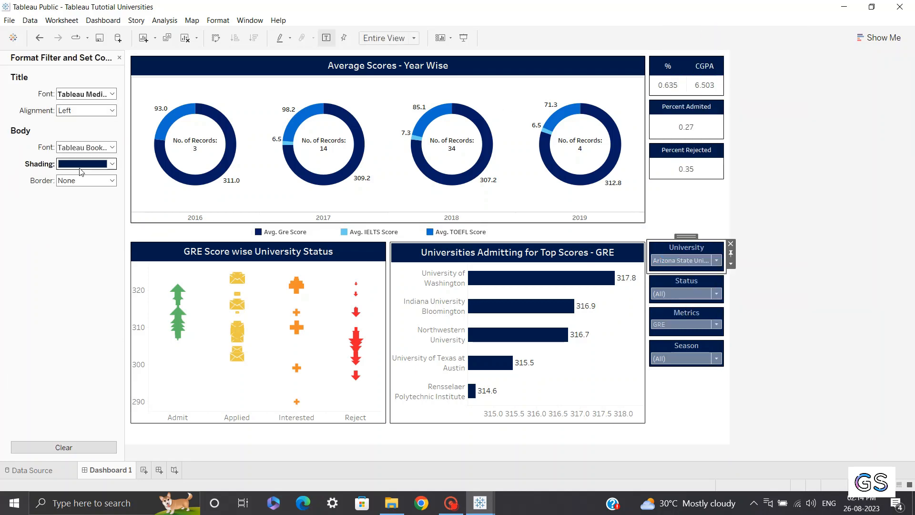
left_click(80, 167)
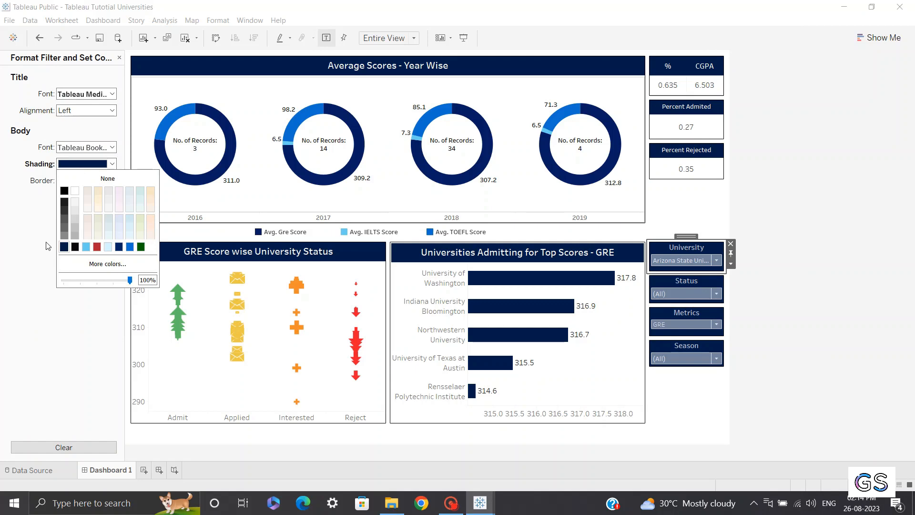
left_click(65, 297)
left_click(119, 58)
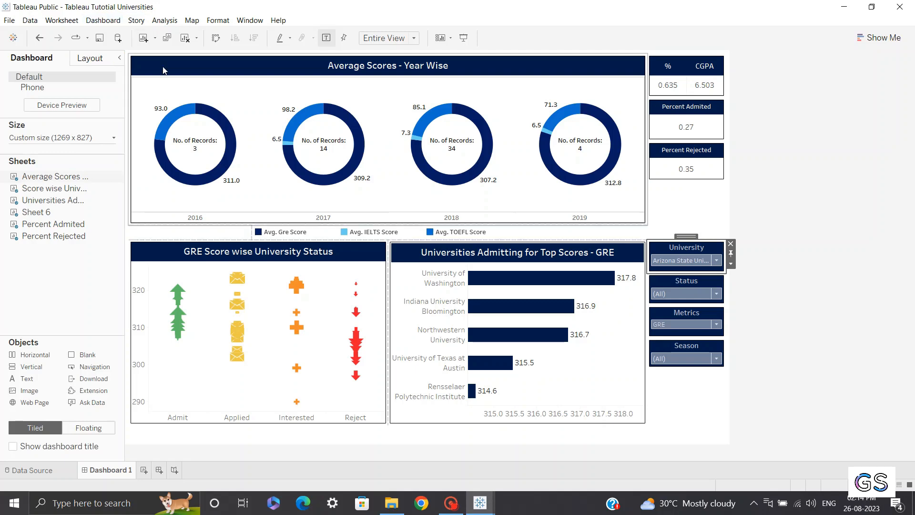
Show the dashboard title and replace it with a centred title reading "MIS Universities in USA"
left_click(113, 22)
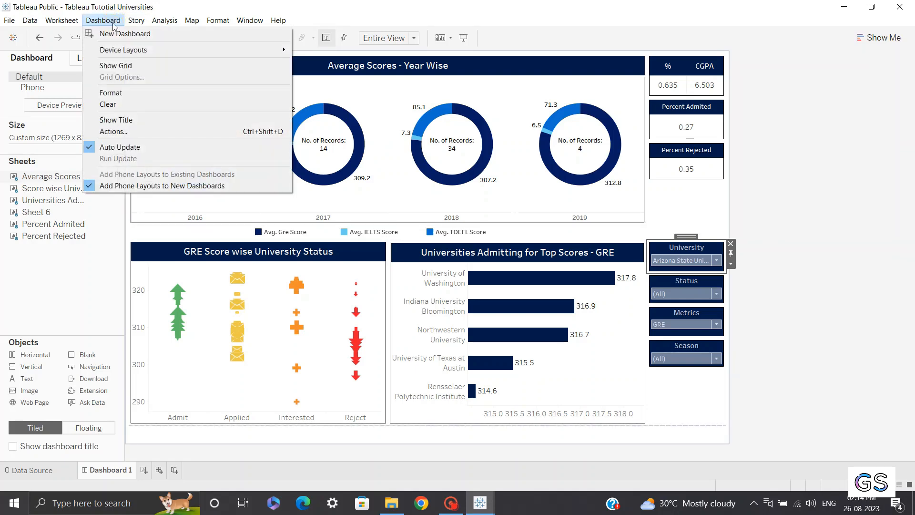
left_click(130, 119)
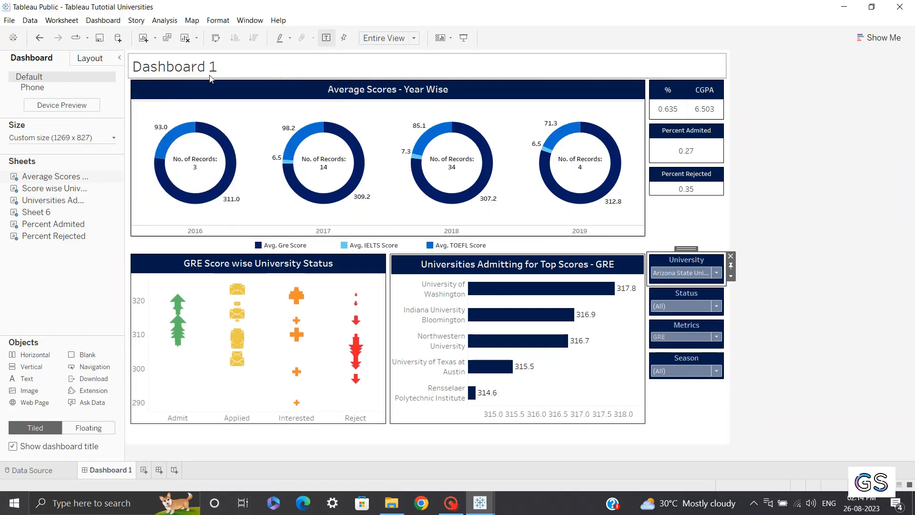
double_click(210, 72)
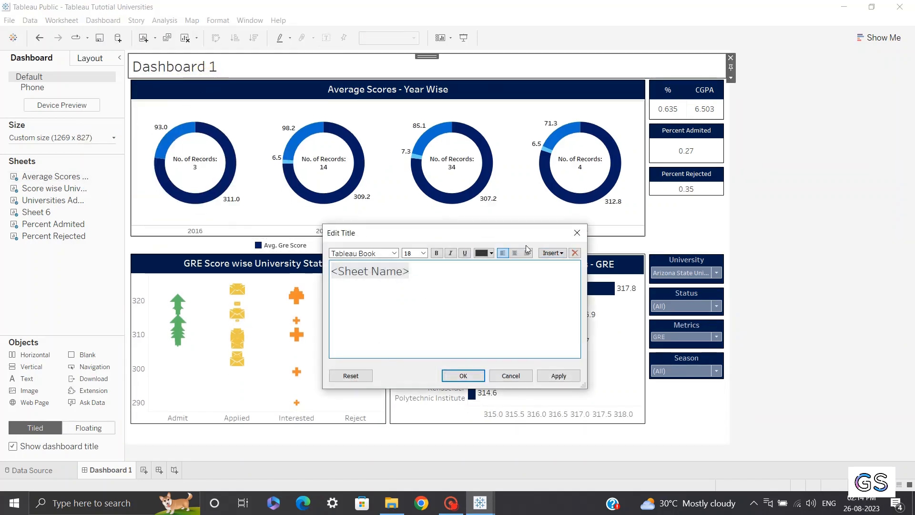
left_click(515, 253)
left_click_drag(493, 273, 356, 276)
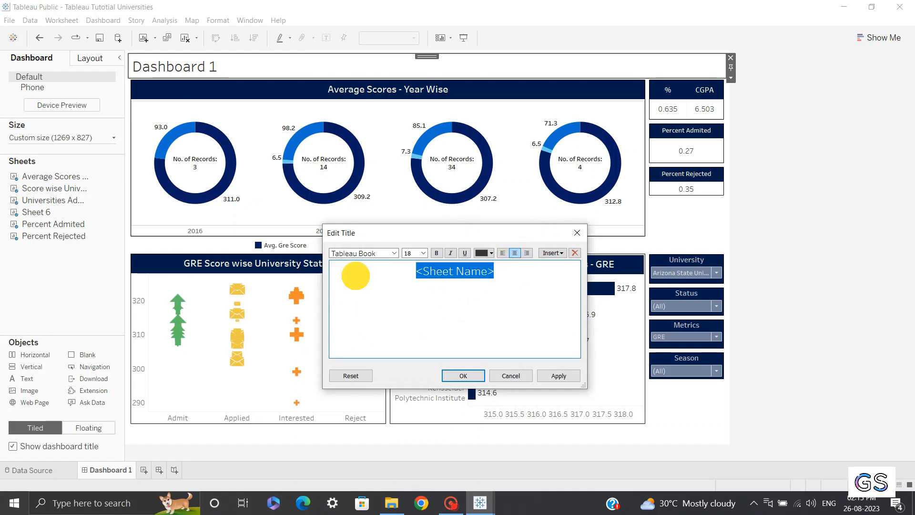
key("BackSpace")
type("U")
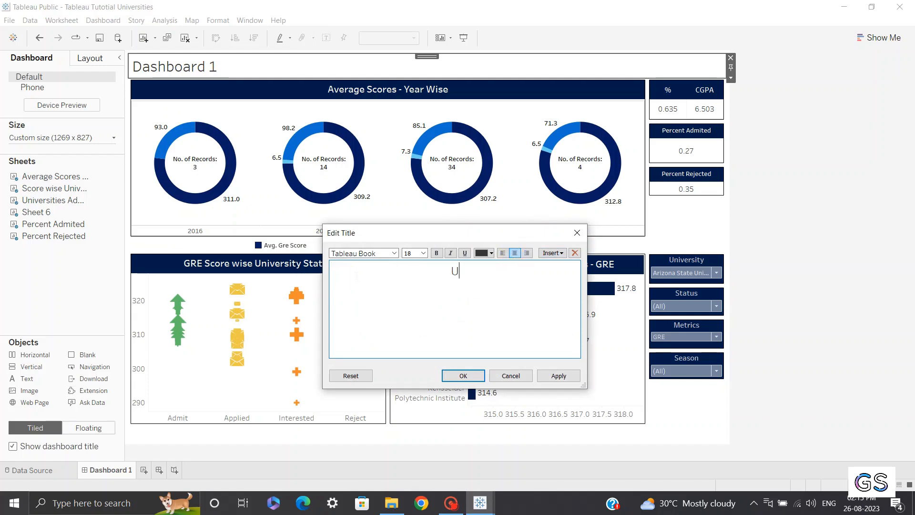
type("n")
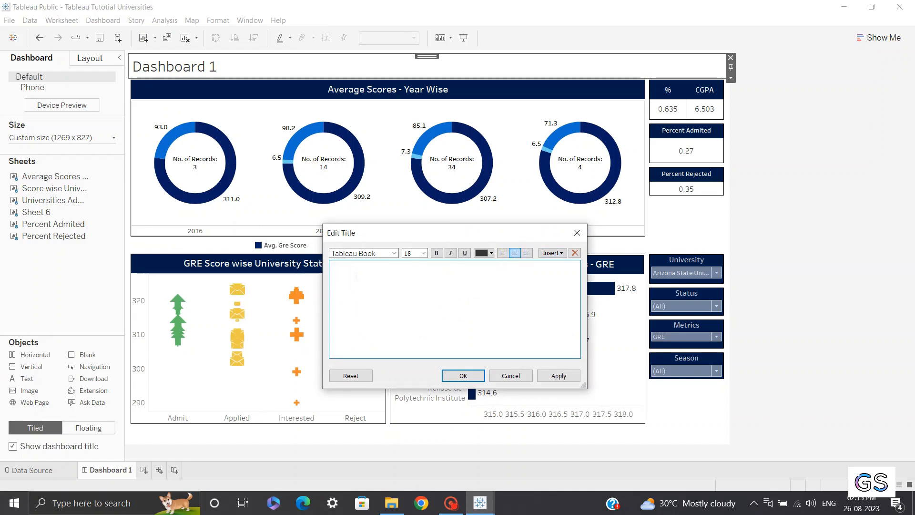
type("MIS Universities")
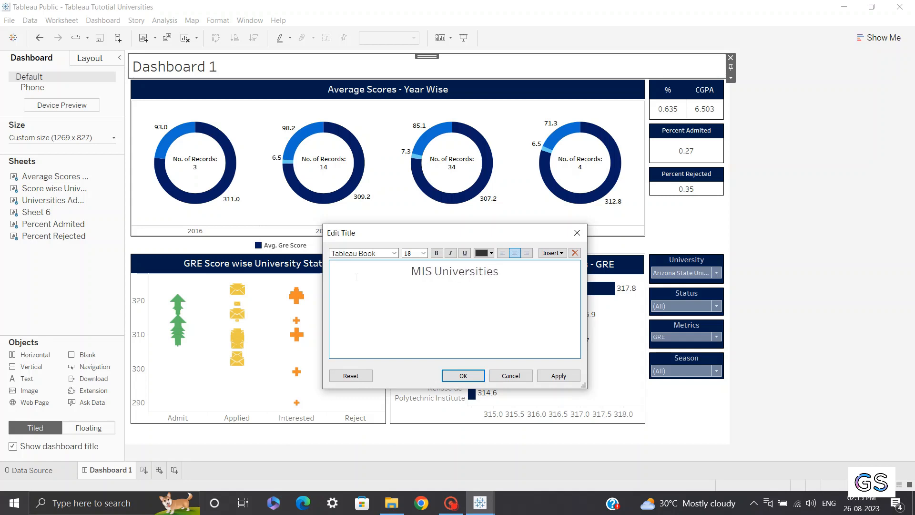
type(" in USA")
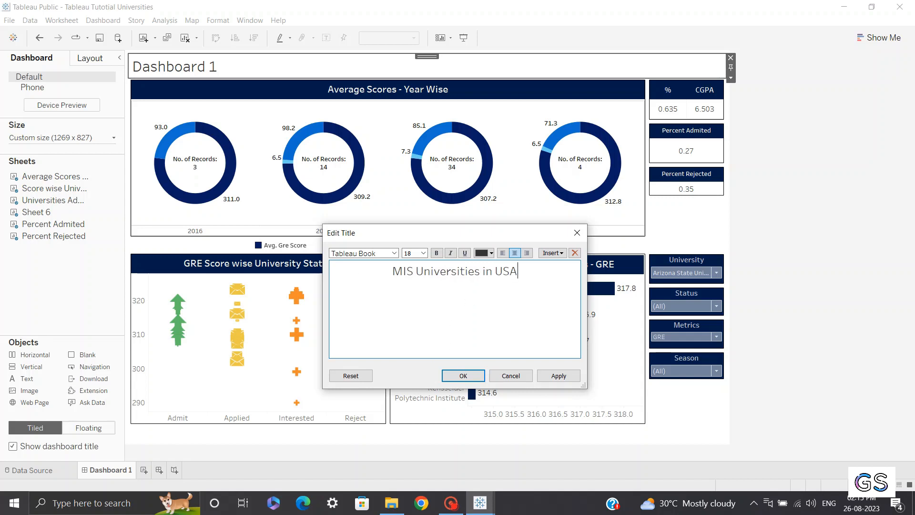
Format the dashboard title text as 15 pt, bold and white
left_click_drag(524, 275, 393, 267)
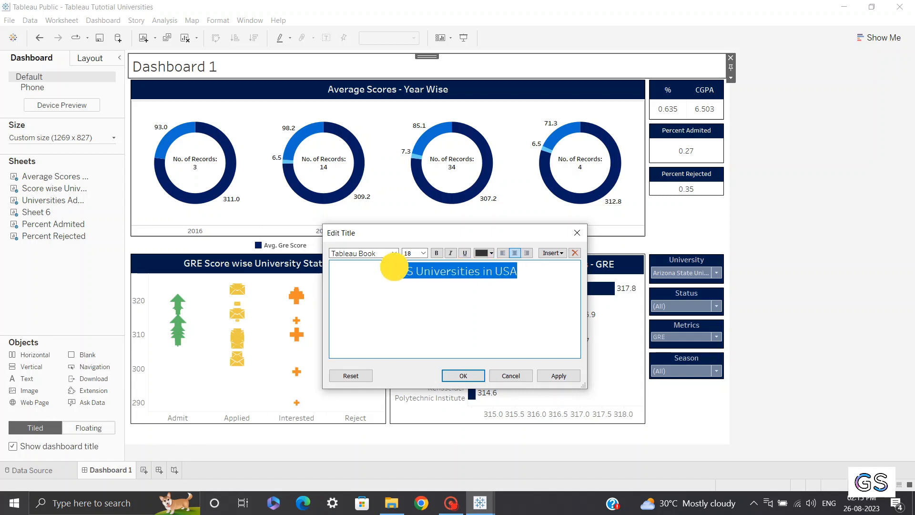
left_click(422, 254)
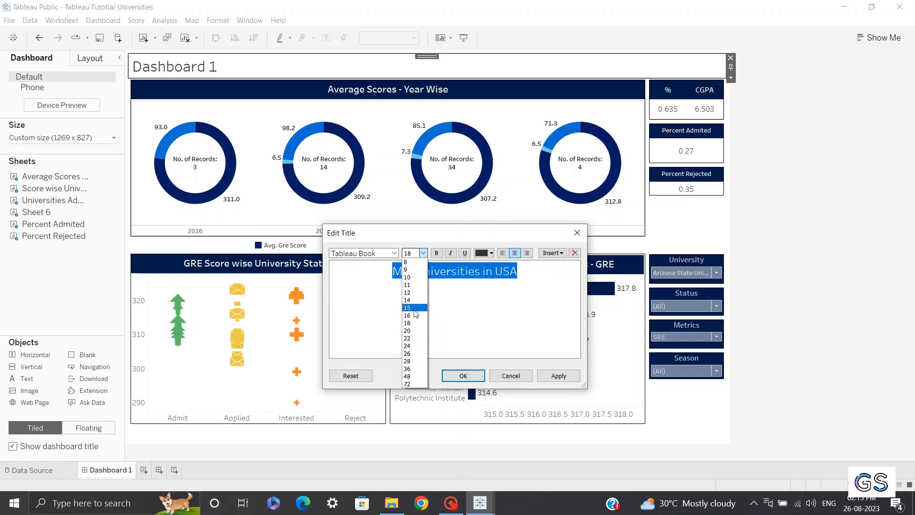
left_click(415, 308)
left_click(436, 253)
left_click(491, 253)
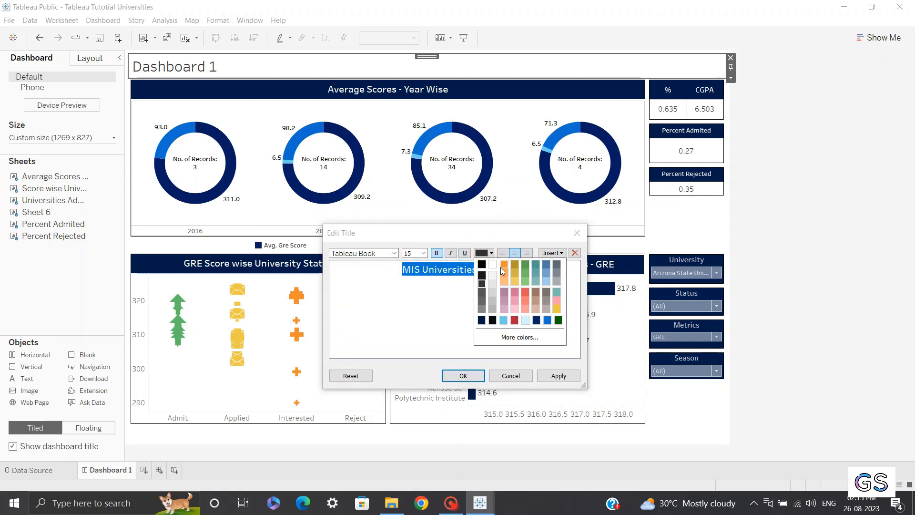
left_click(492, 265)
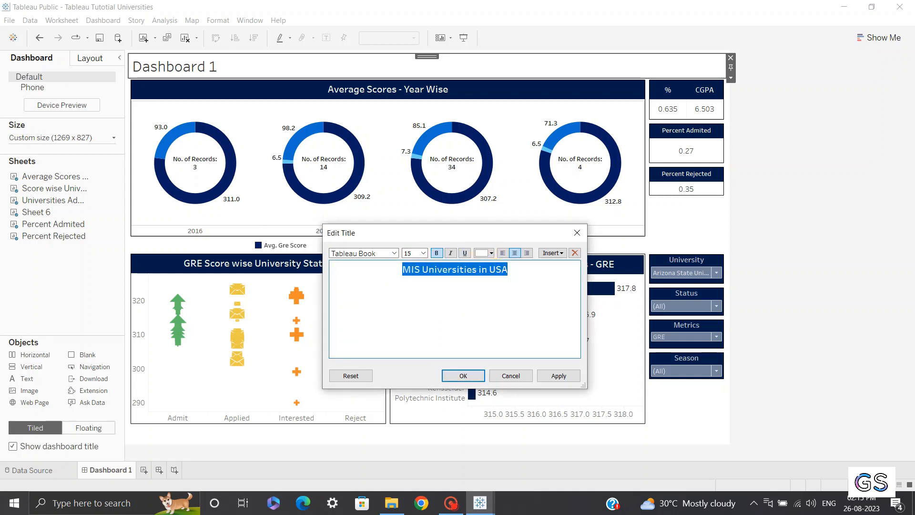
left_click(462, 376)
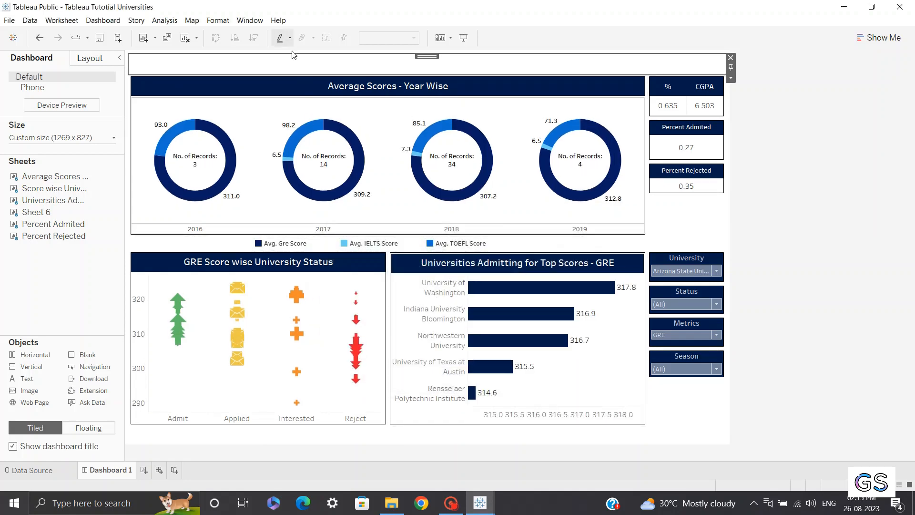
Format the dashboard title's shading to dark navy blue
right_click(291, 68)
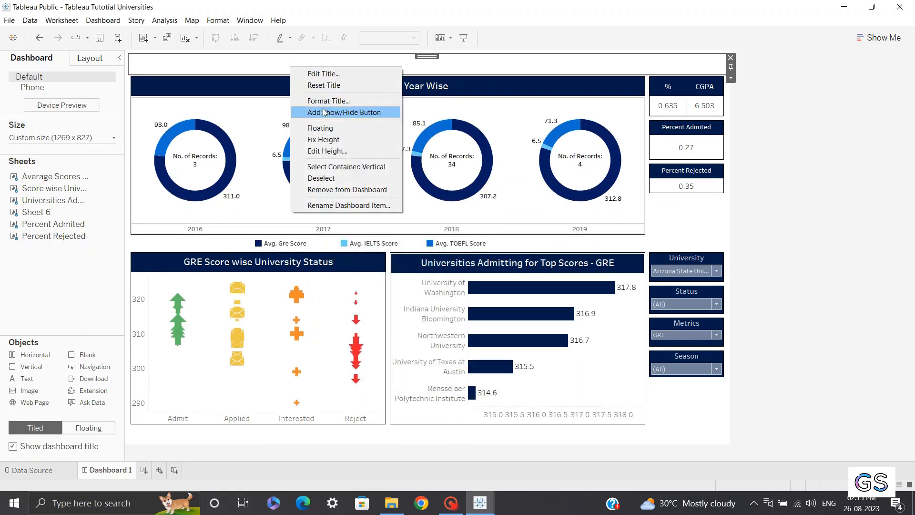
left_click(319, 101)
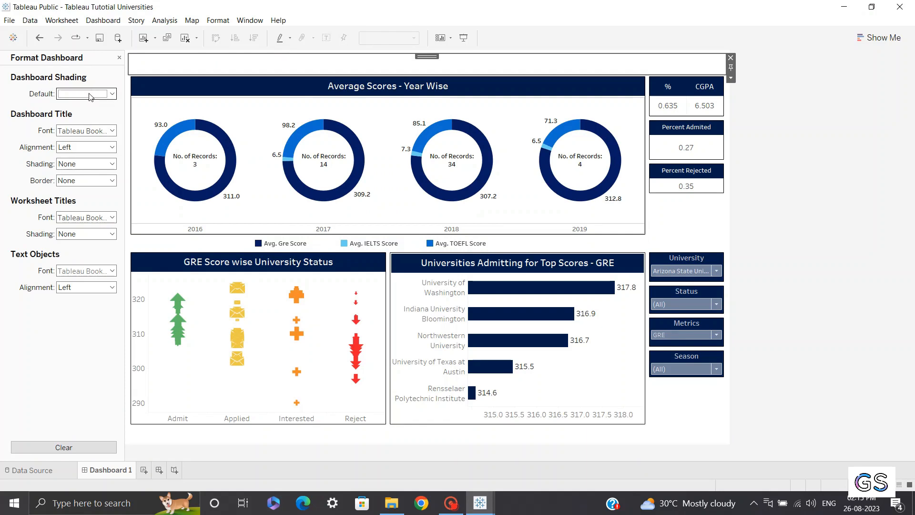
left_click(86, 163)
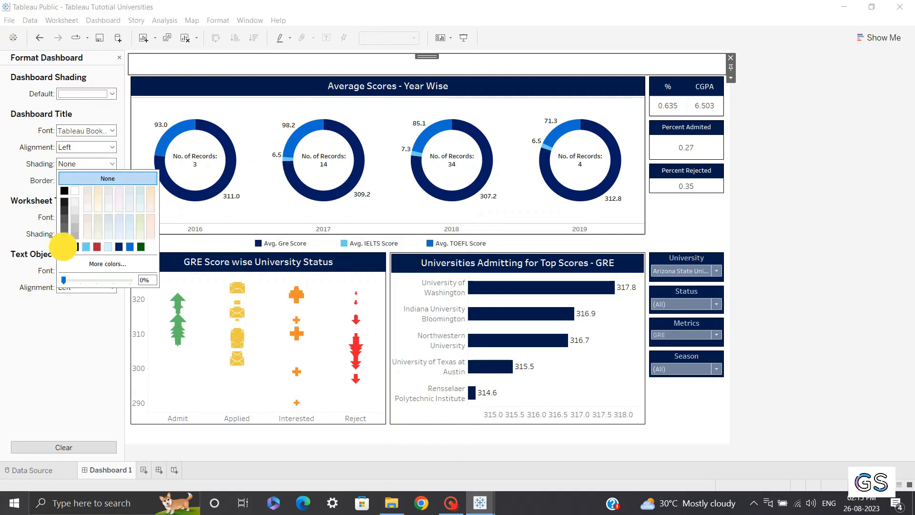
left_click(63, 247)
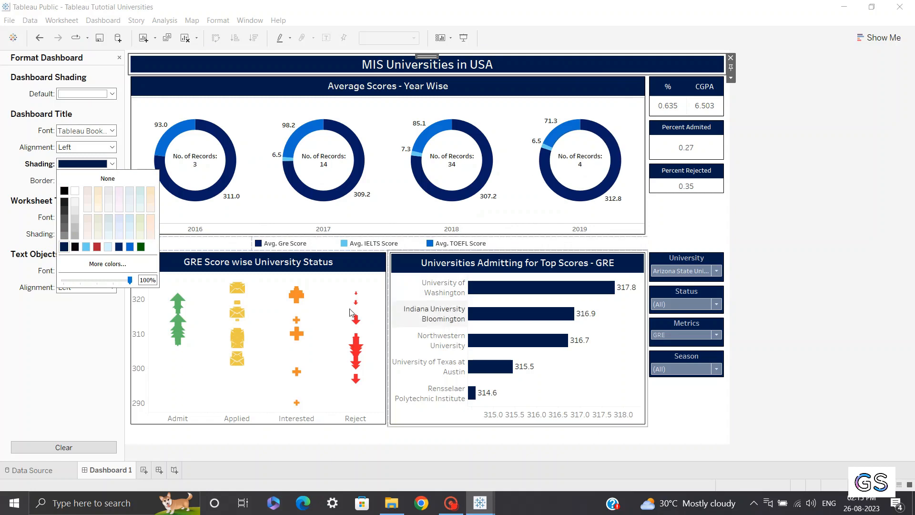
left_click(764, 138)
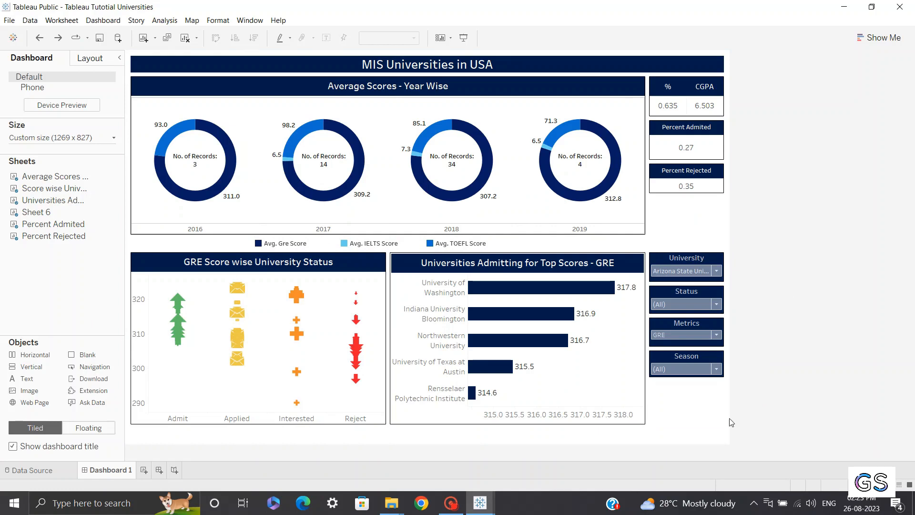
Select the whole dashboard container and set its background to light blue
left_click(728, 432)
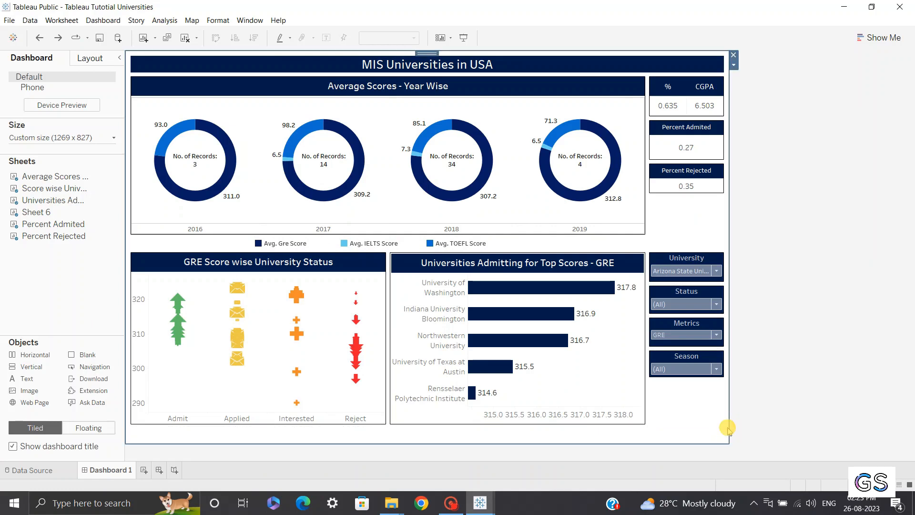
left_click(112, 63)
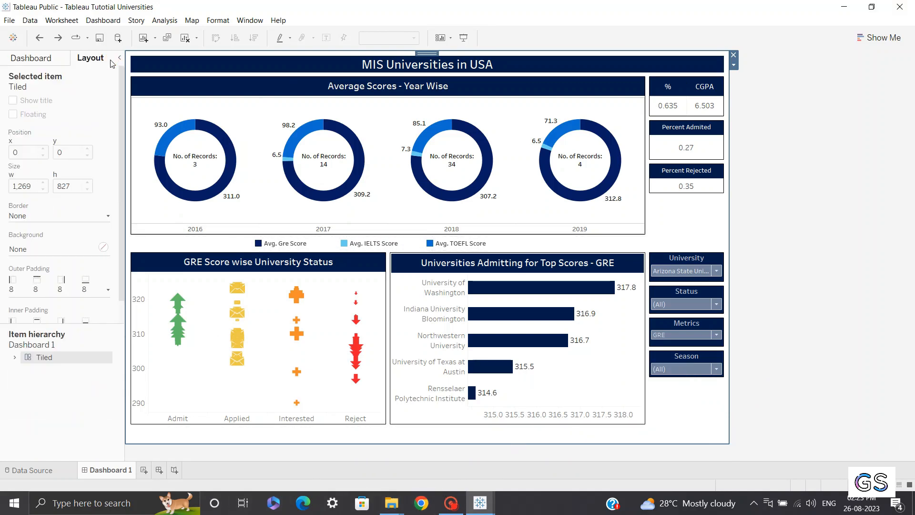
left_click(46, 249)
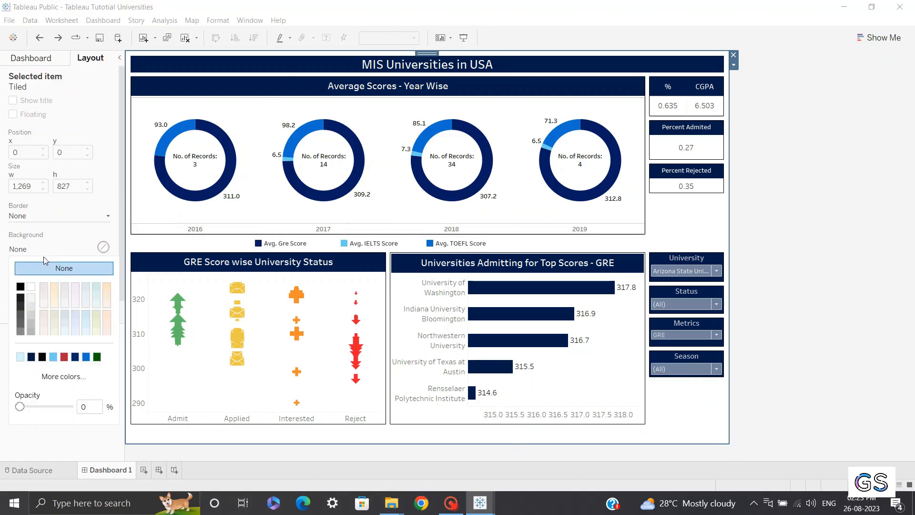
left_click(20, 358)
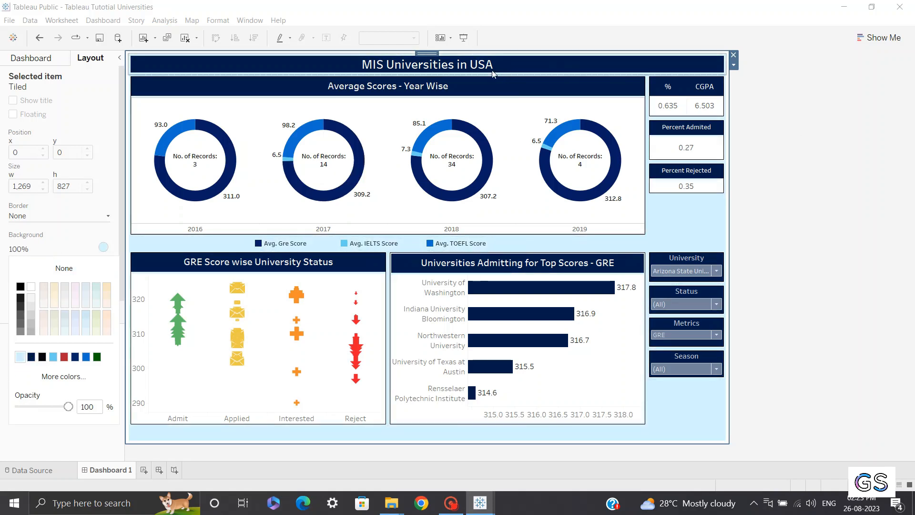
Preview the dashboard in presentation mode and return to editing
left_click(461, 45)
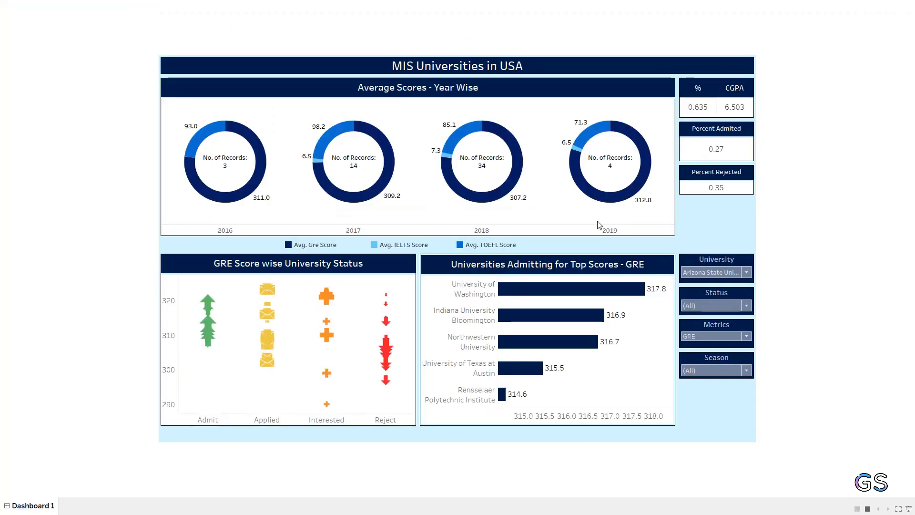
key("Escape")
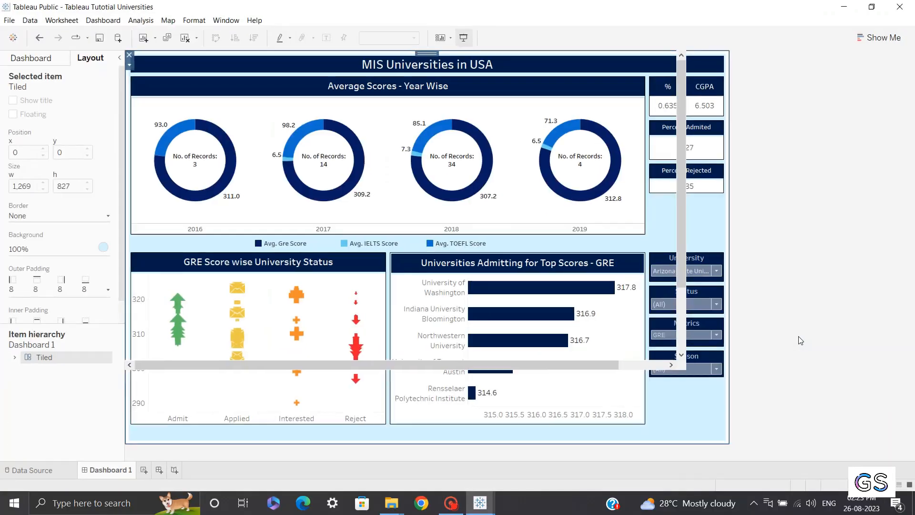
left_click(801, 341)
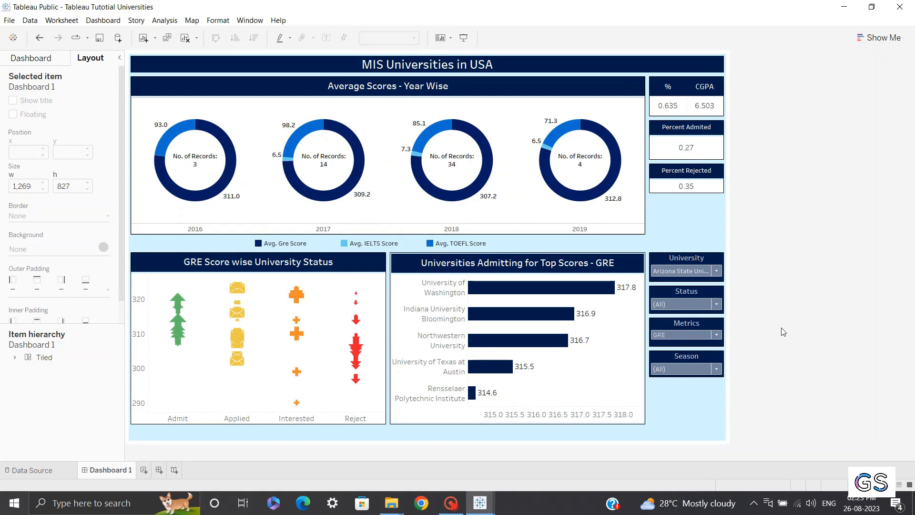
Add a floating image object using Masters-in-USA.jpg, with Fit Image and Center Image enabled
left_click(31, 58)
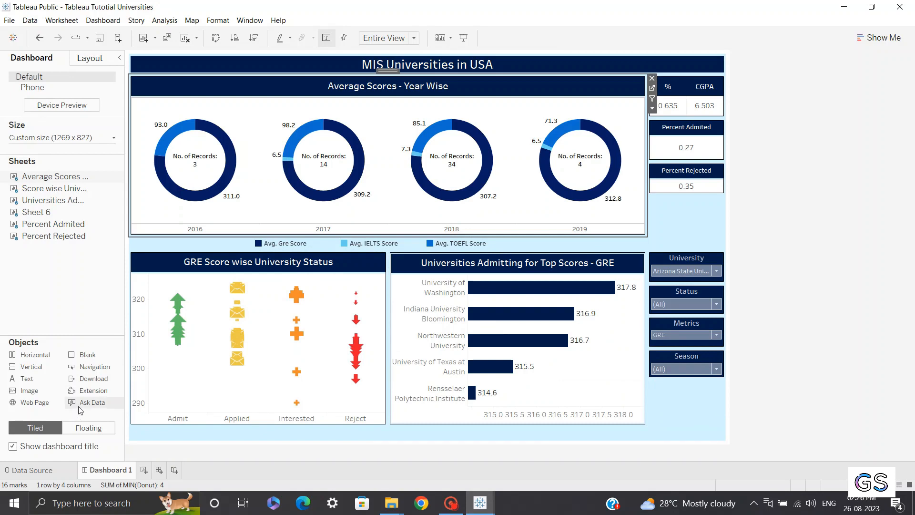
left_click(90, 428)
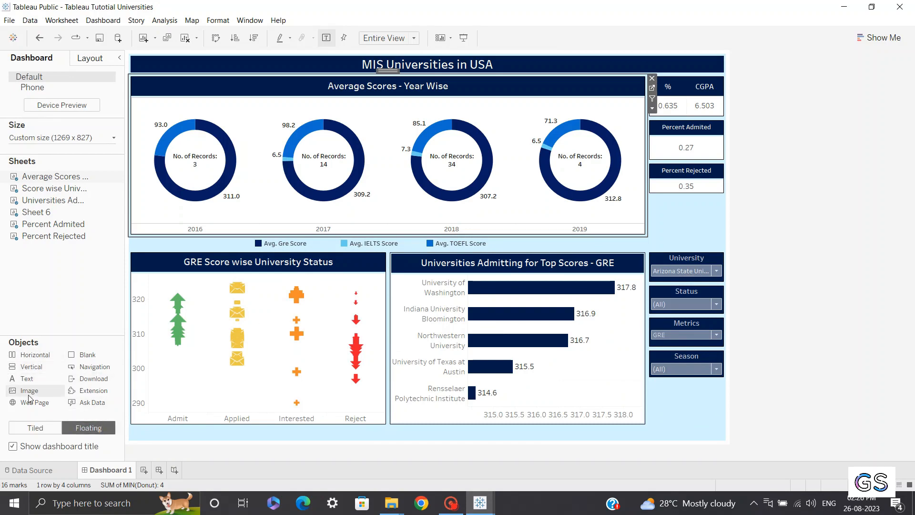
left_click_drag(29, 394, 295, 230)
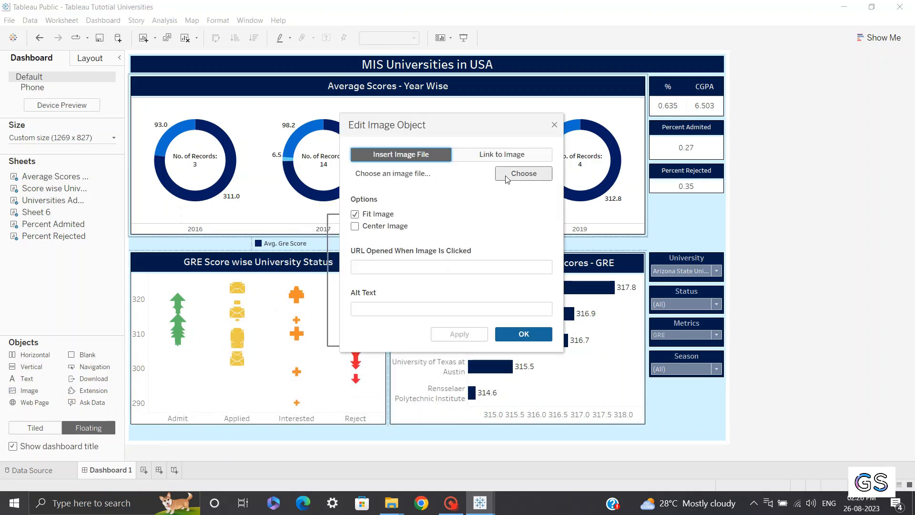
left_click(523, 174)
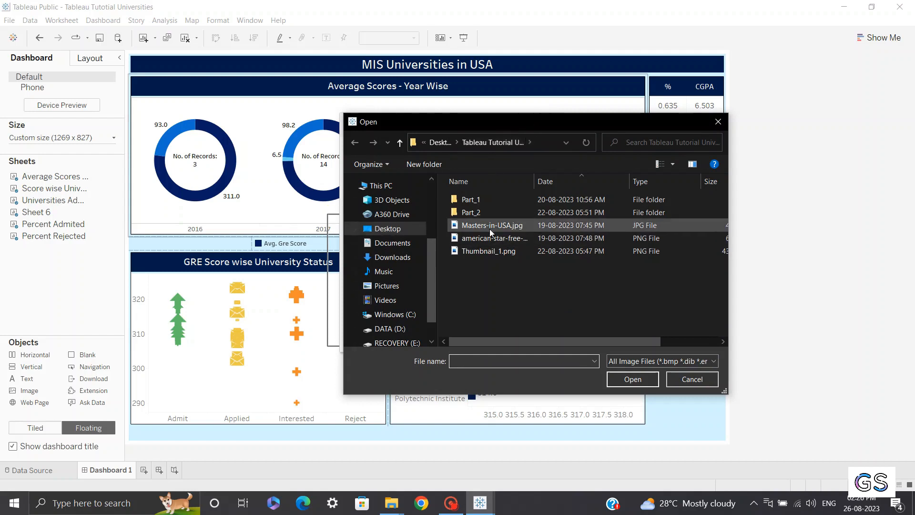
double_click(516, 227)
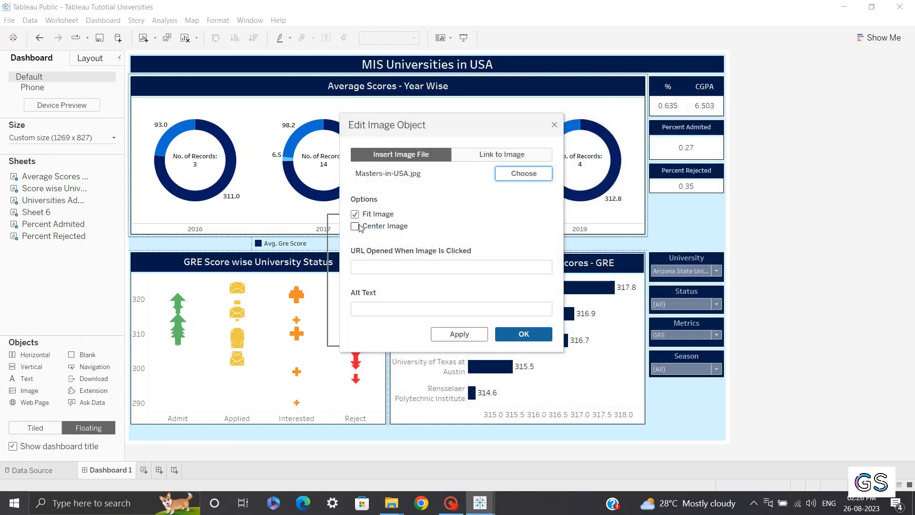
left_click(356, 227)
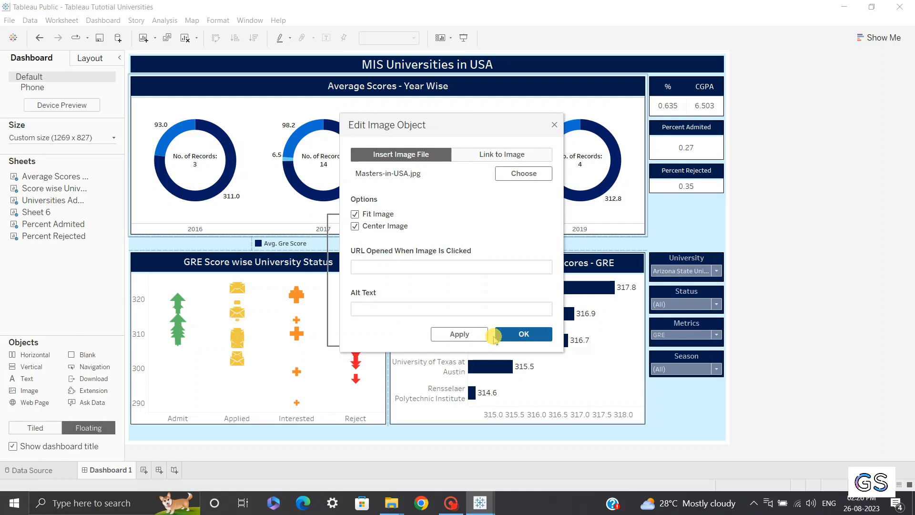
left_click(516, 336)
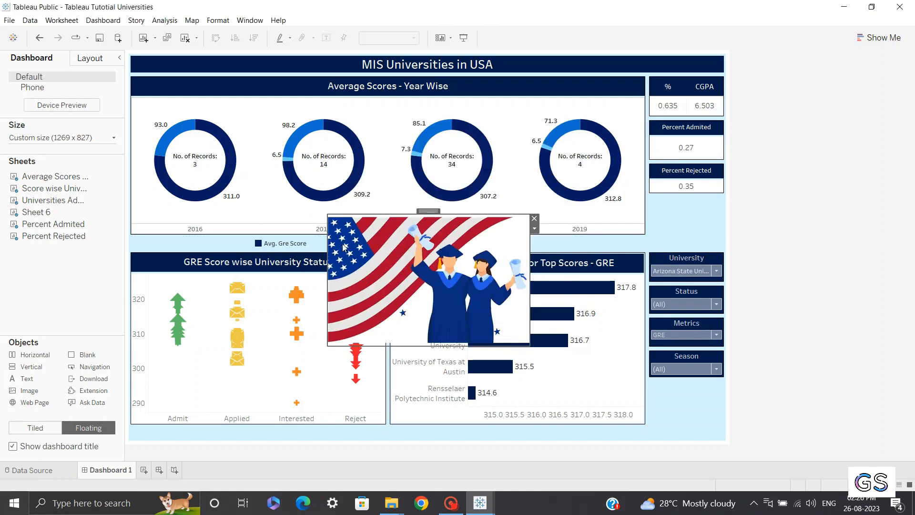
Shrink the floating image to about 166 × 113 and move it below the Season filter
left_click_drag(529, 344, 406, 269)
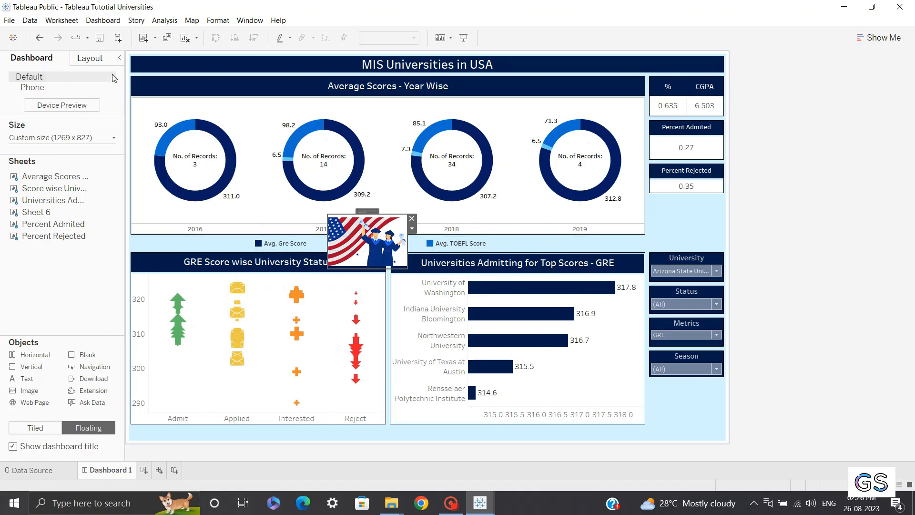
left_click(89, 58)
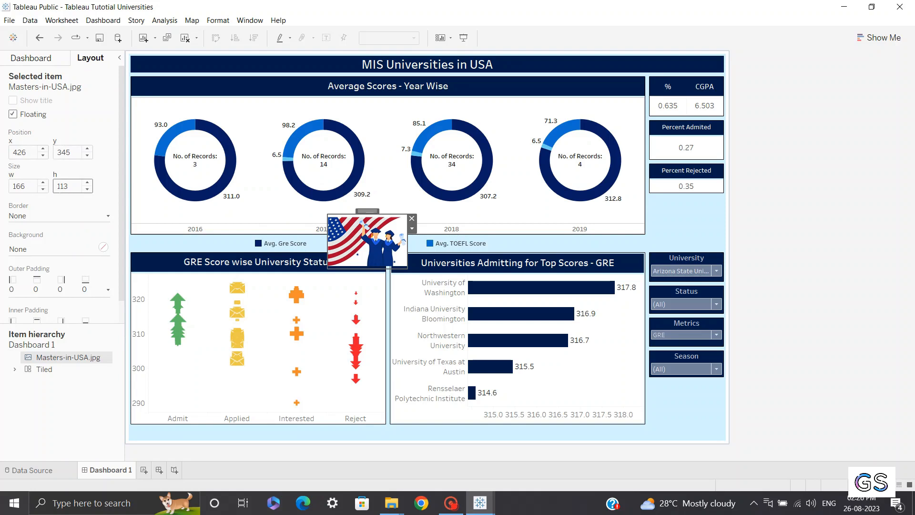
left_click_drag(367, 211, 691, 376)
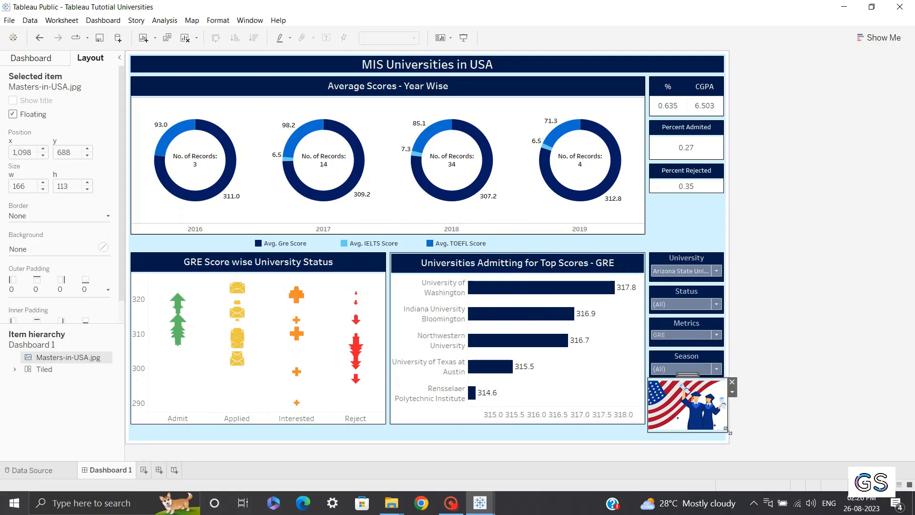
left_click_drag(715, 430, 722, 430)
left_click(766, 363)
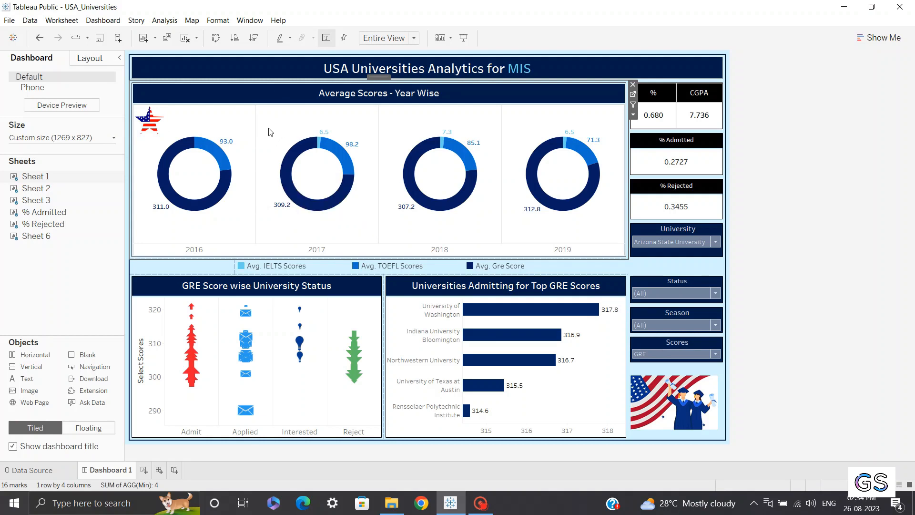
Open line formatting for the Average Scores donut chart and review the column grid line settings
left_click(254, 123)
right_click(254, 123)
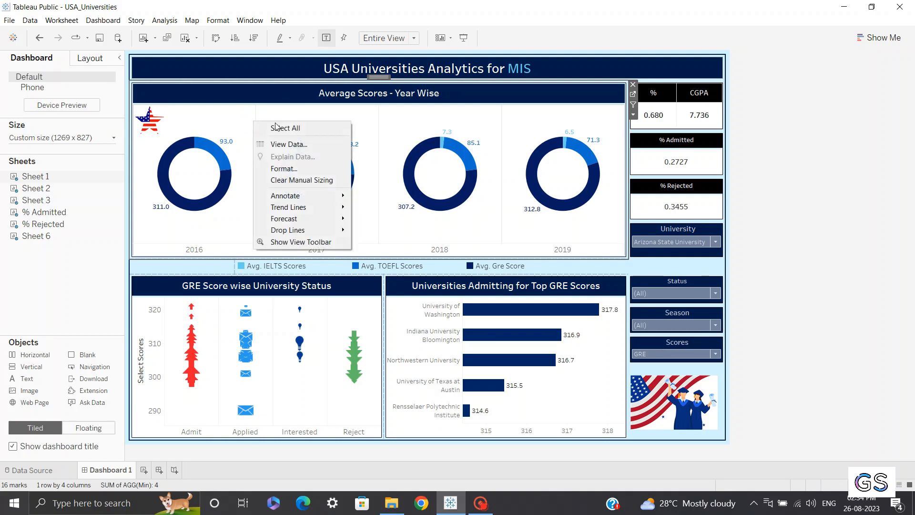
left_click(274, 170)
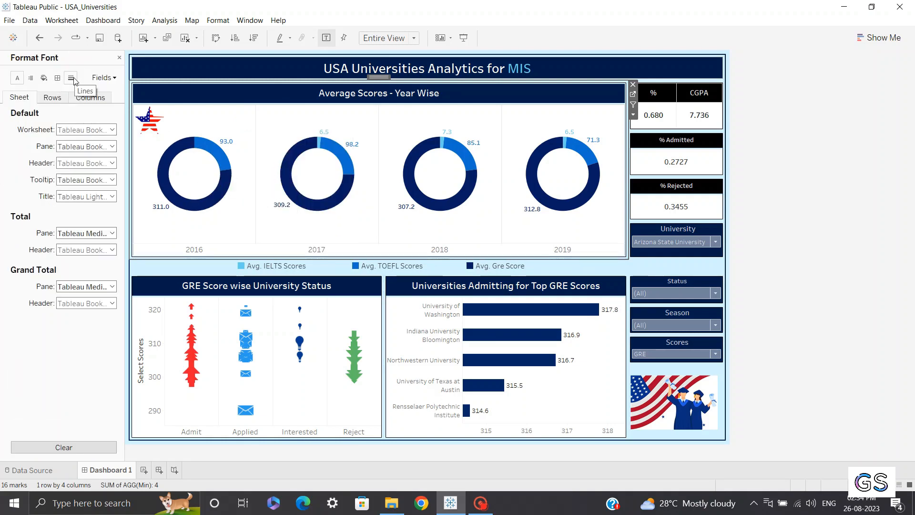
left_click(71, 78)
left_click(83, 99)
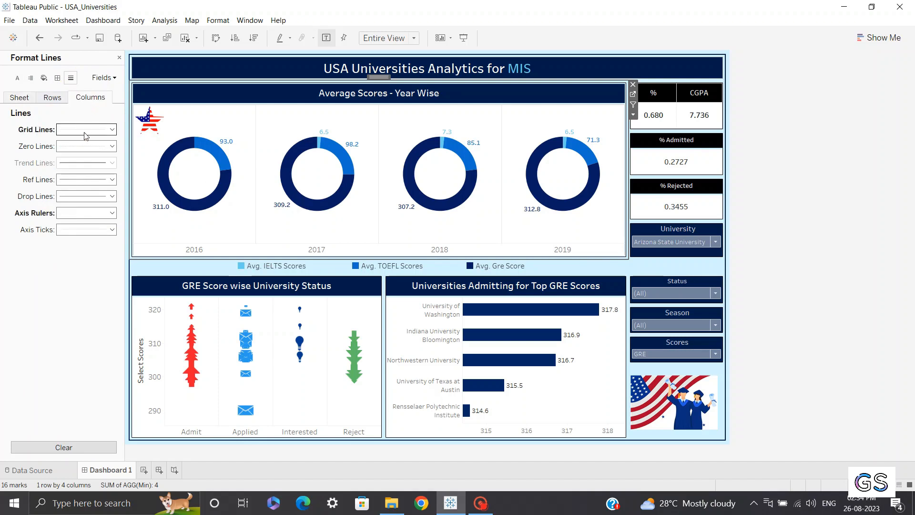
left_click(119, 58)
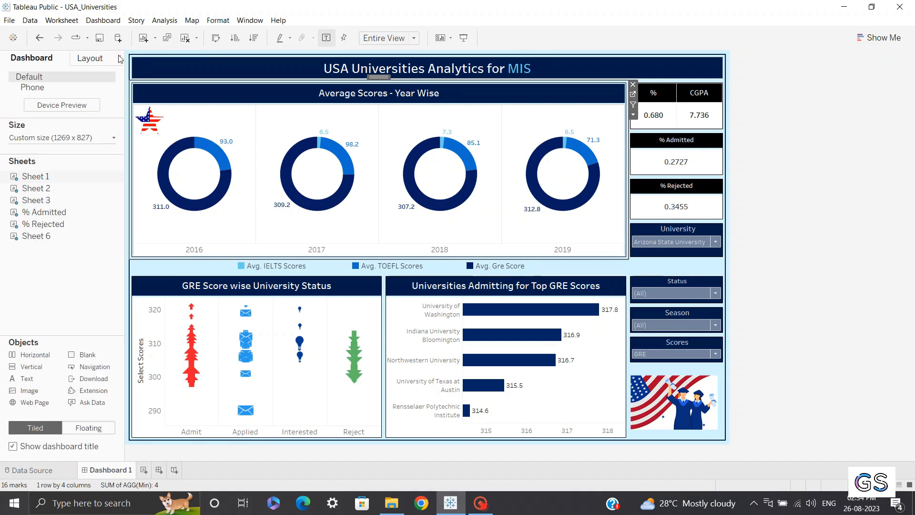